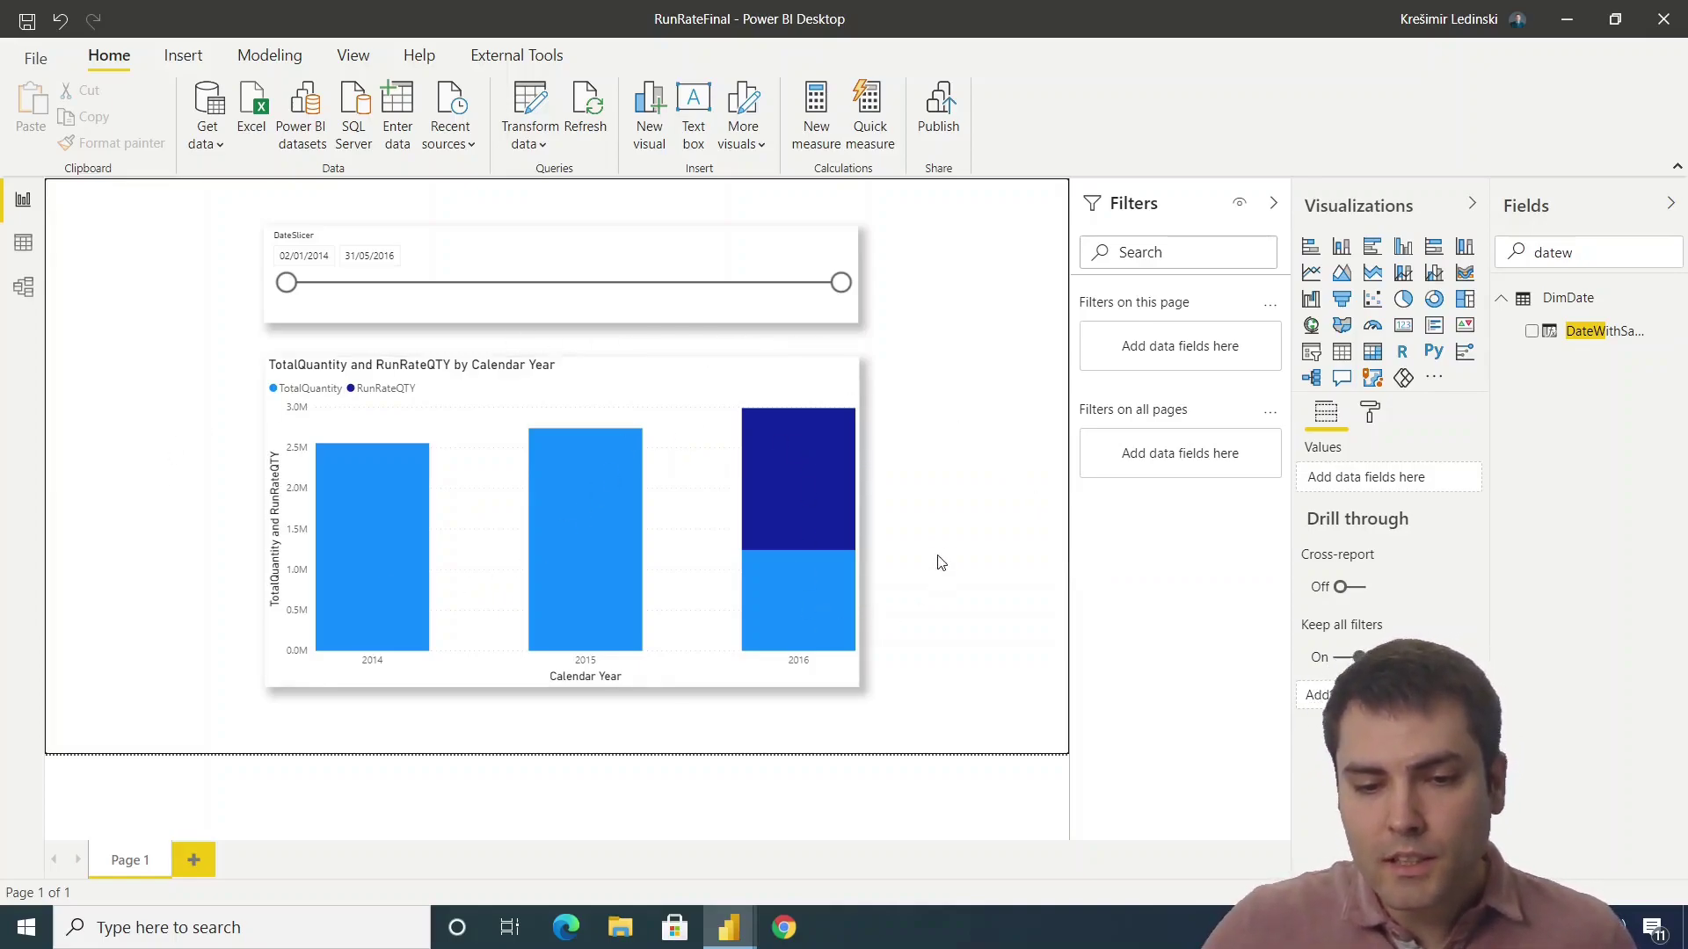
Step: End the date slicer at 03/12/2015, expand the chart to daily dates, then close the report
{"action": "mouse_move", "coordinate": [806, 605]}
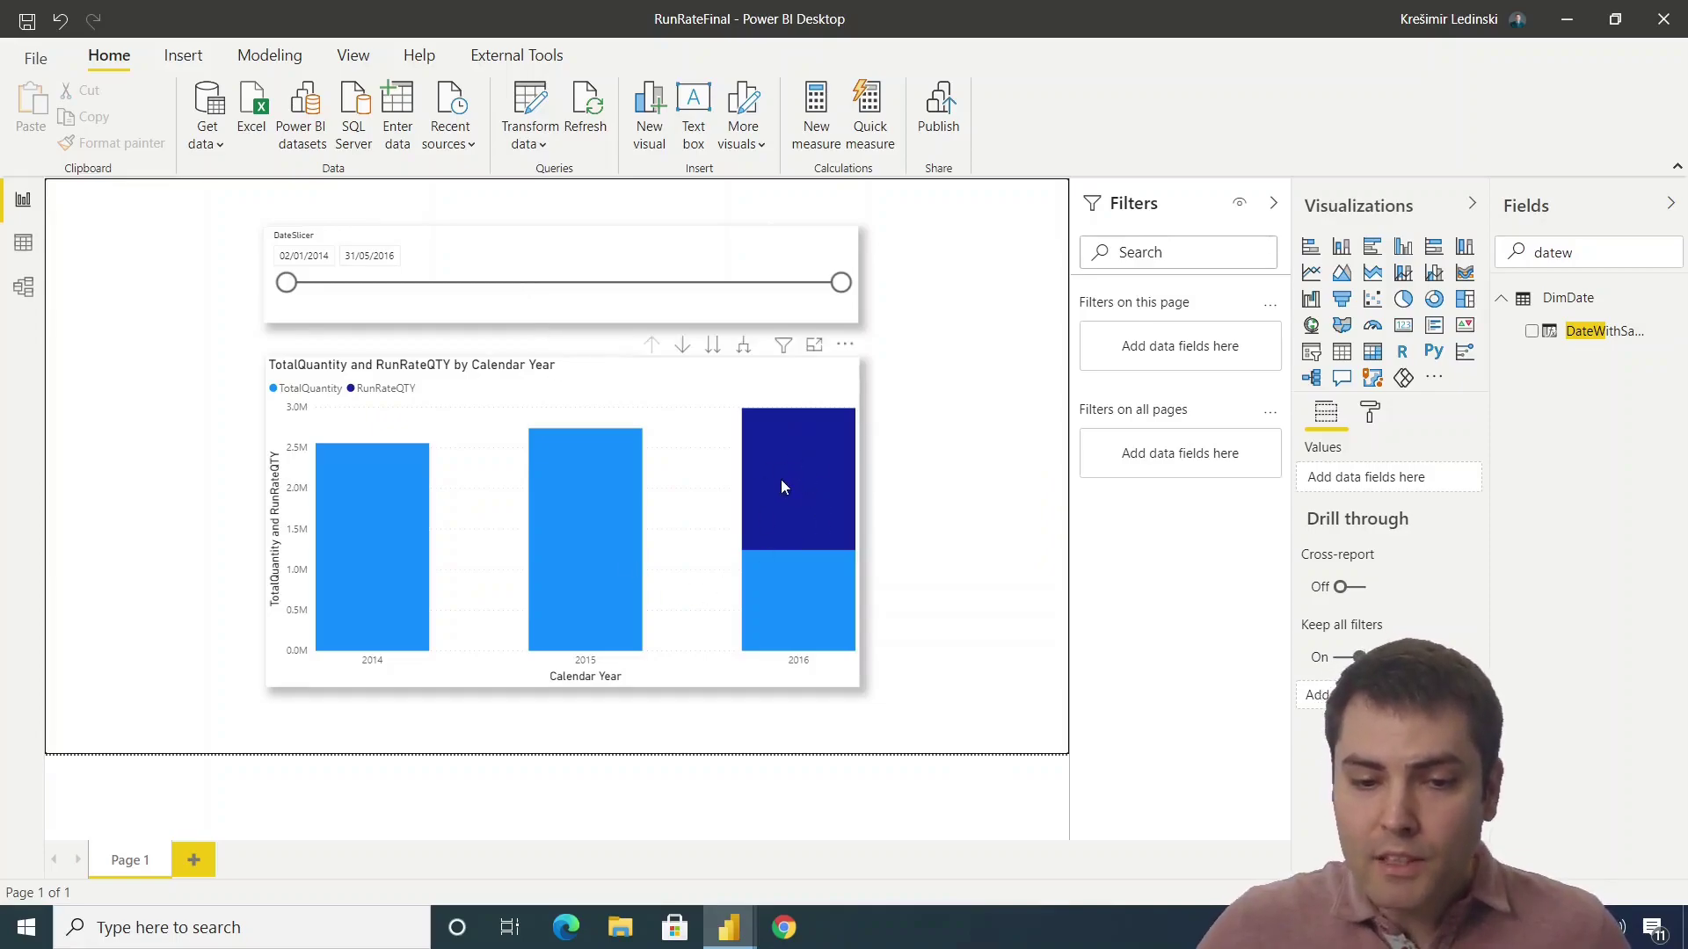
{"action": "mouse_move", "coordinate": [791, 484]}
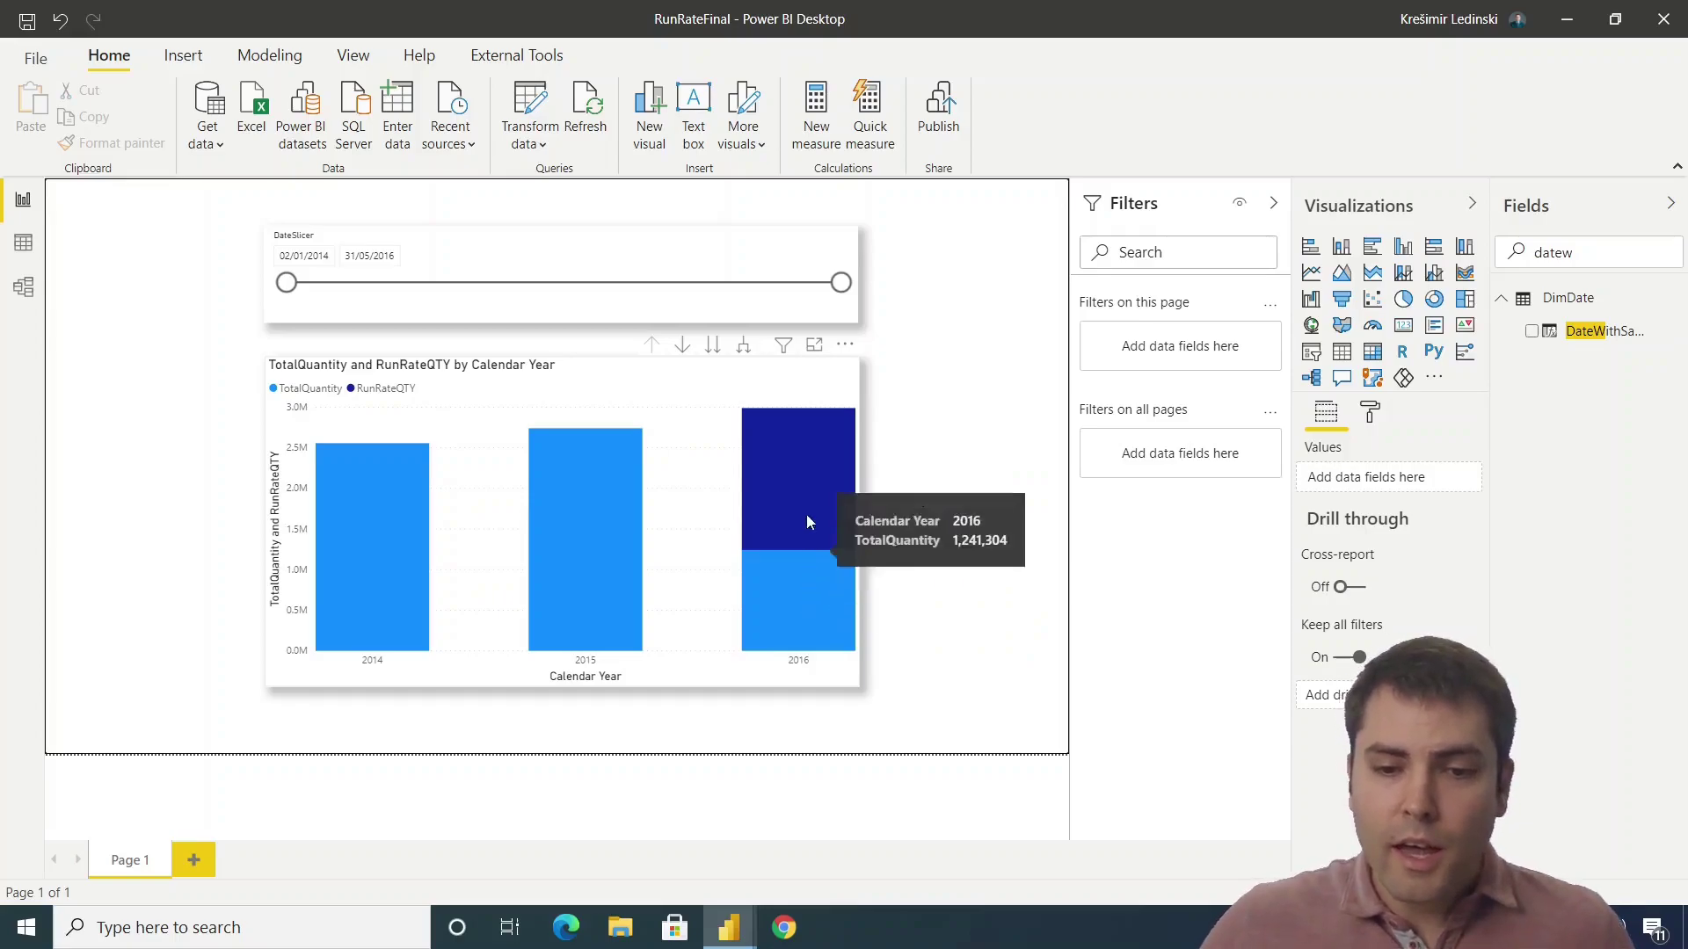
{"action": "left_click_drag", "start_coordinate": [840, 283], "coordinate": [806, 285]}
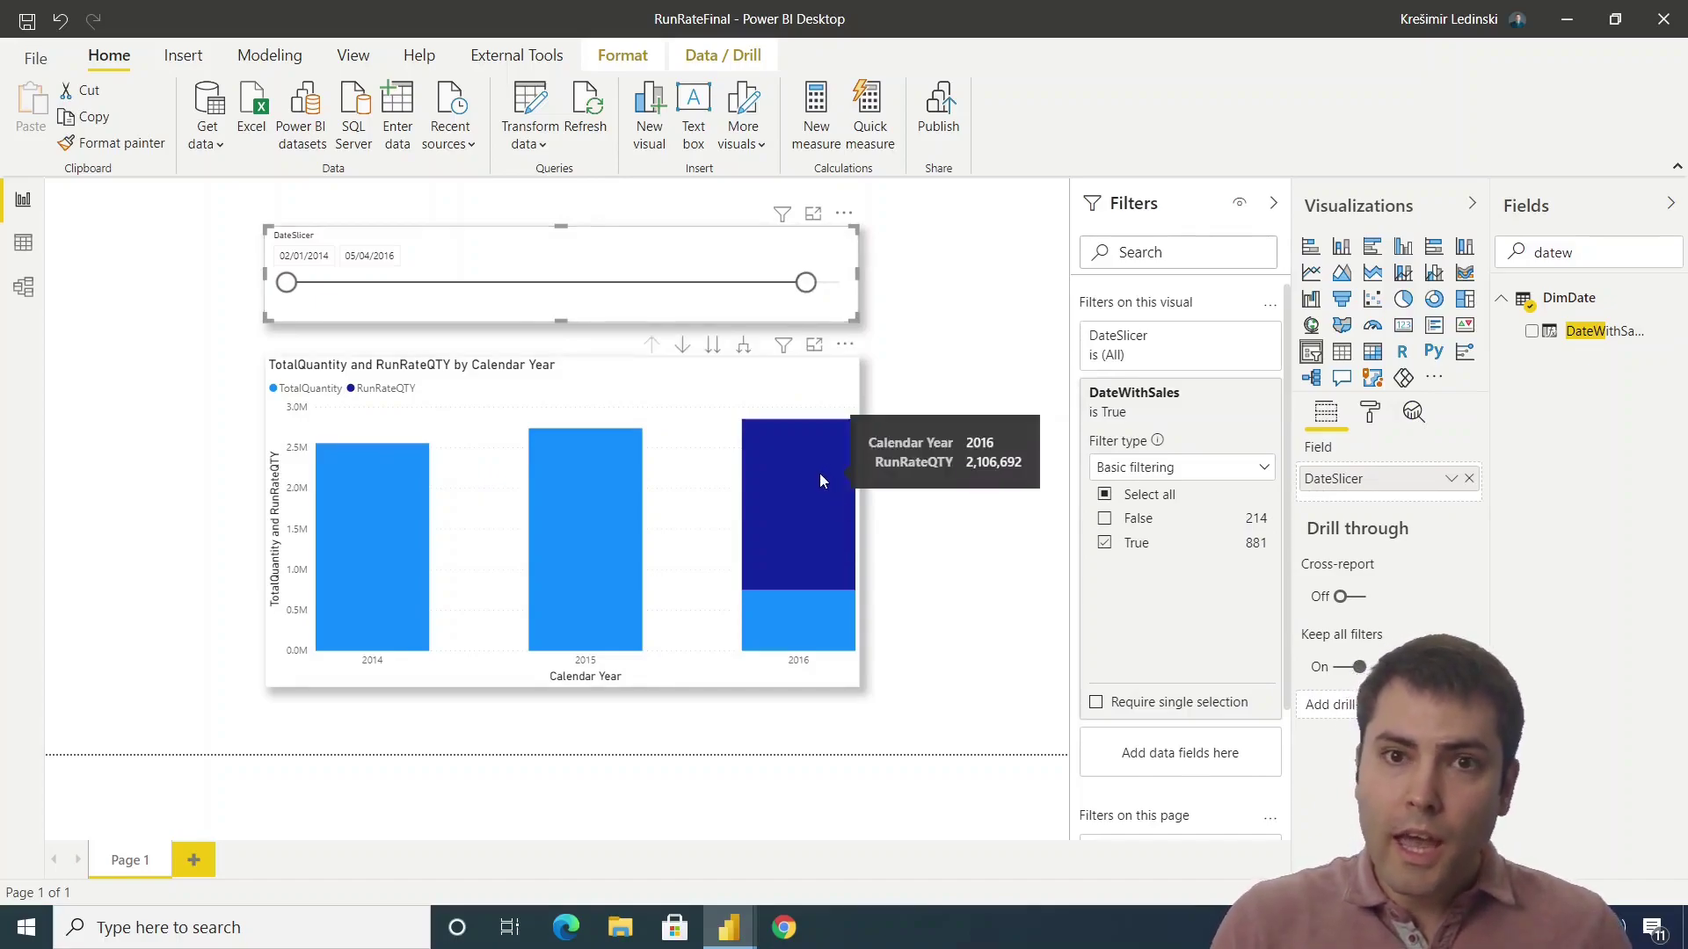
{"action": "left_click", "coordinate": [713, 343]}
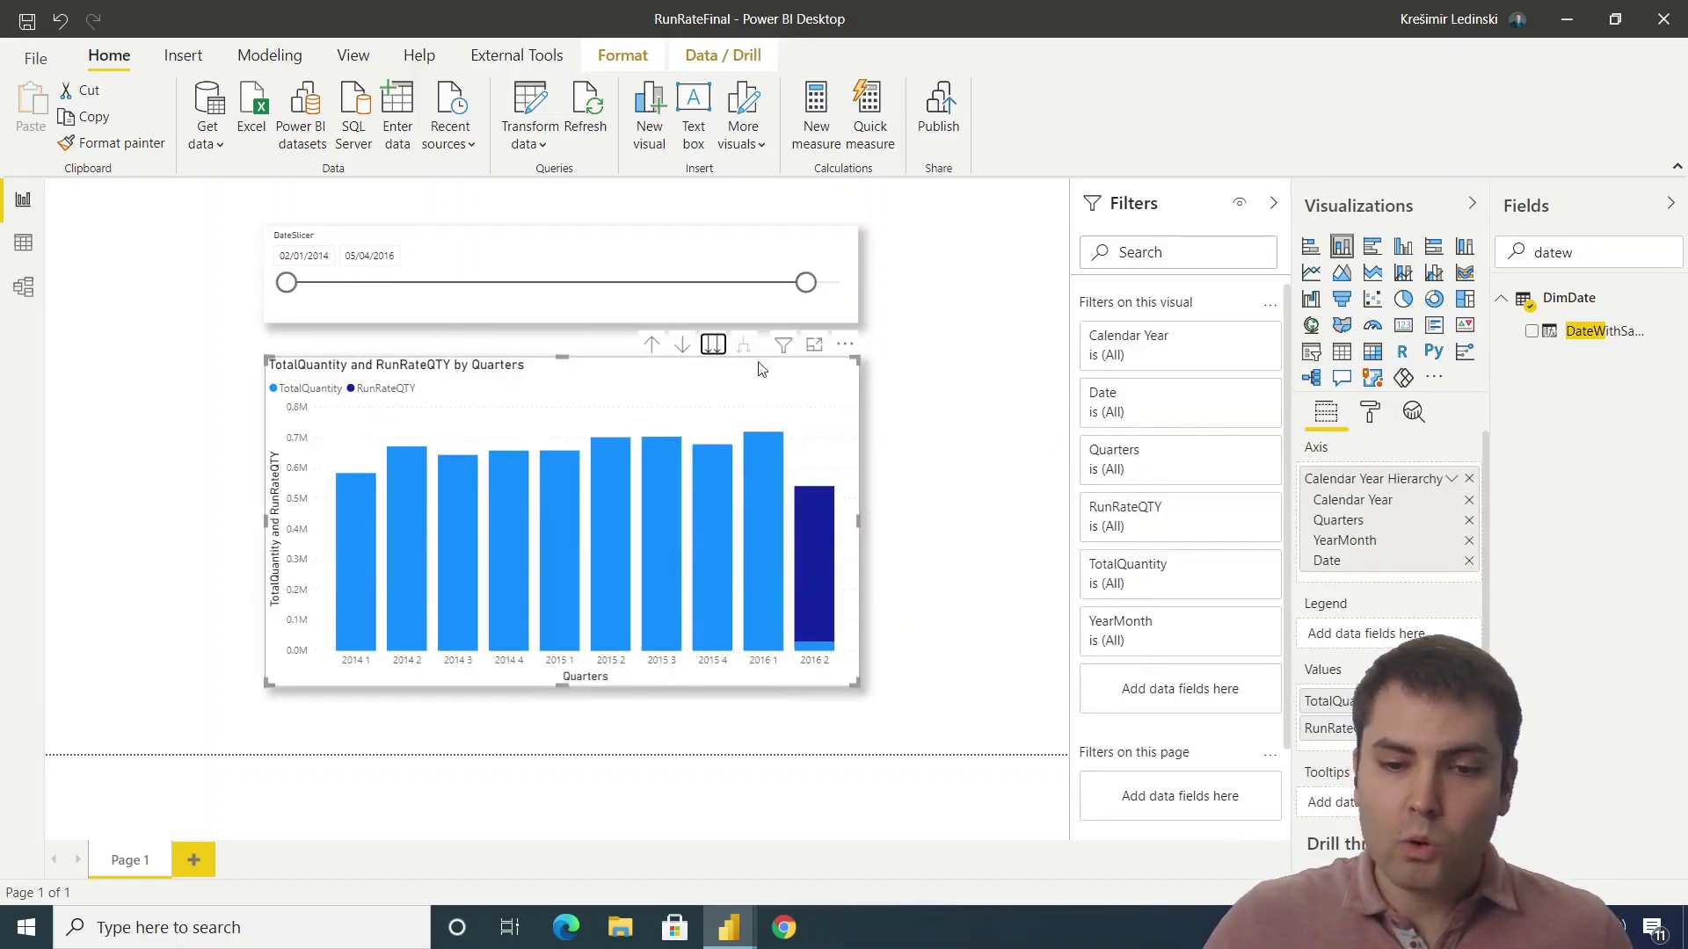
{"action": "left_click_drag", "start_coordinate": [805, 283], "coordinate": [733, 282]}
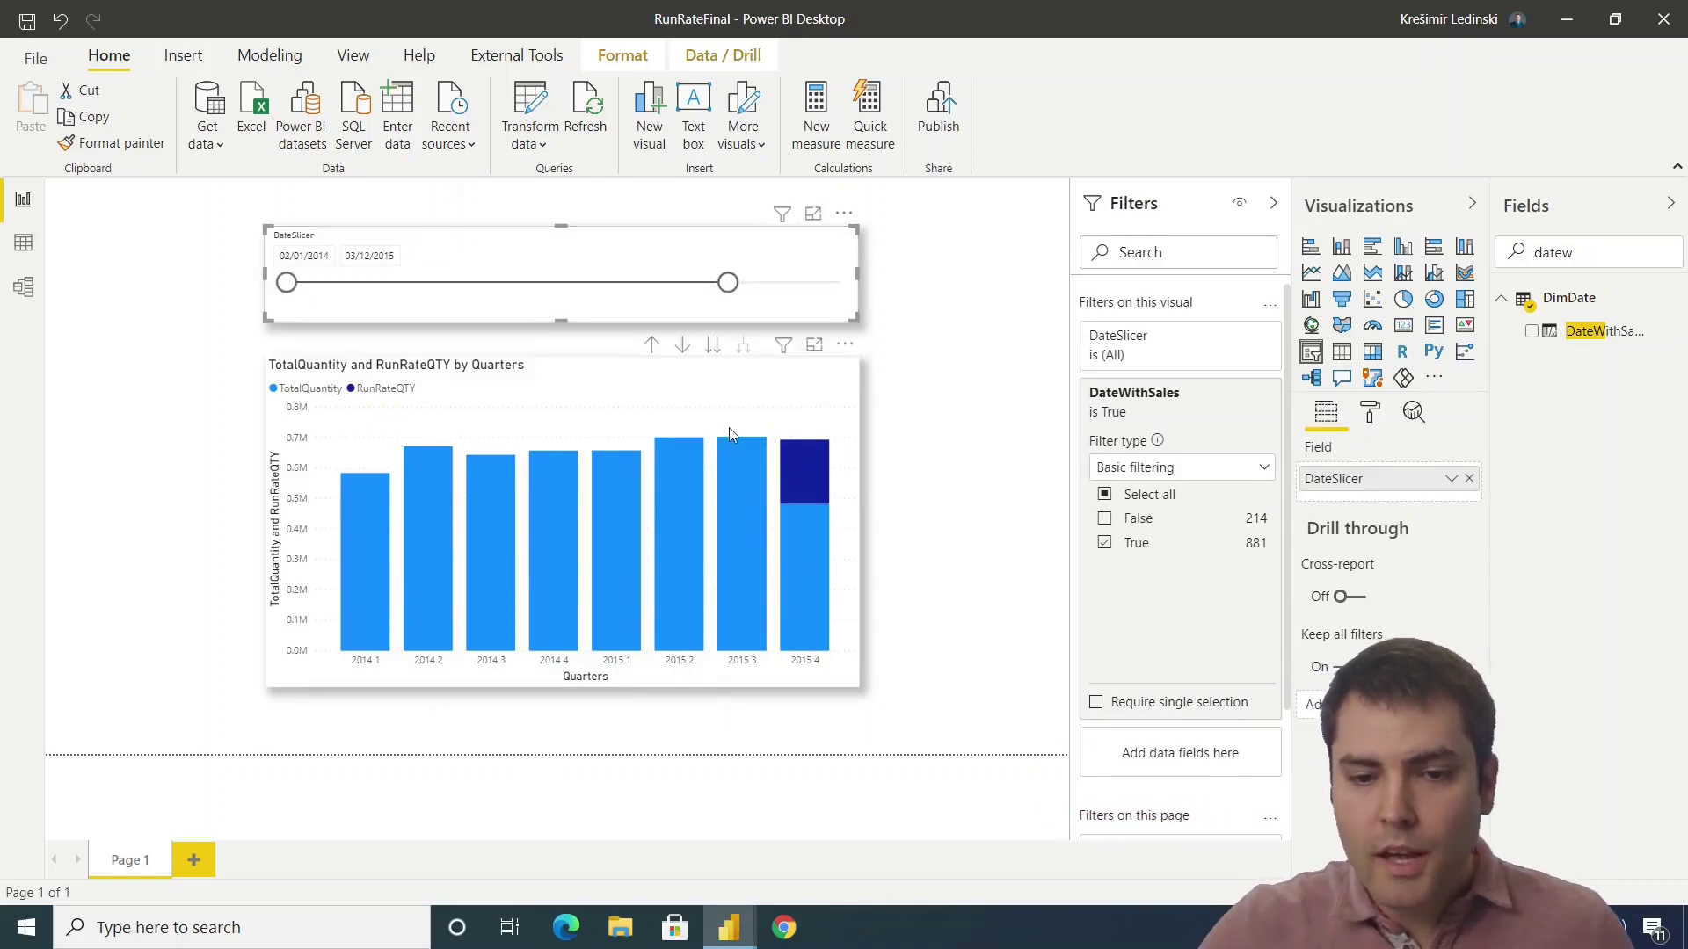
{"action": "left_click", "coordinate": [713, 344]}
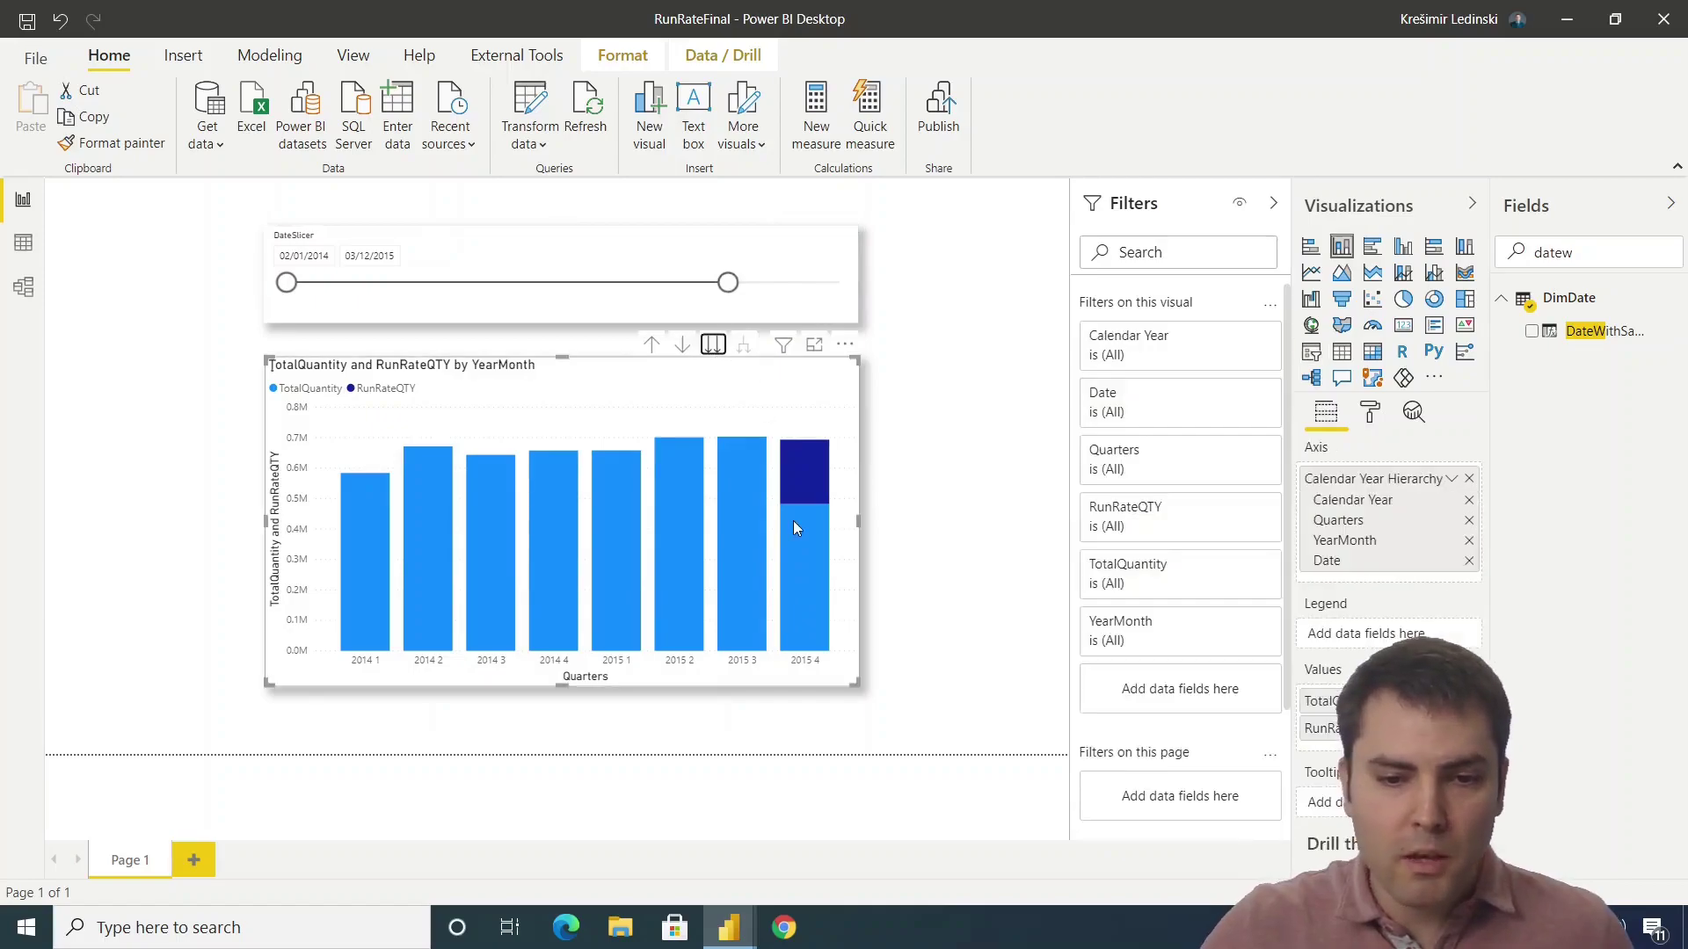
{"action": "left_click", "coordinate": [712, 344]}
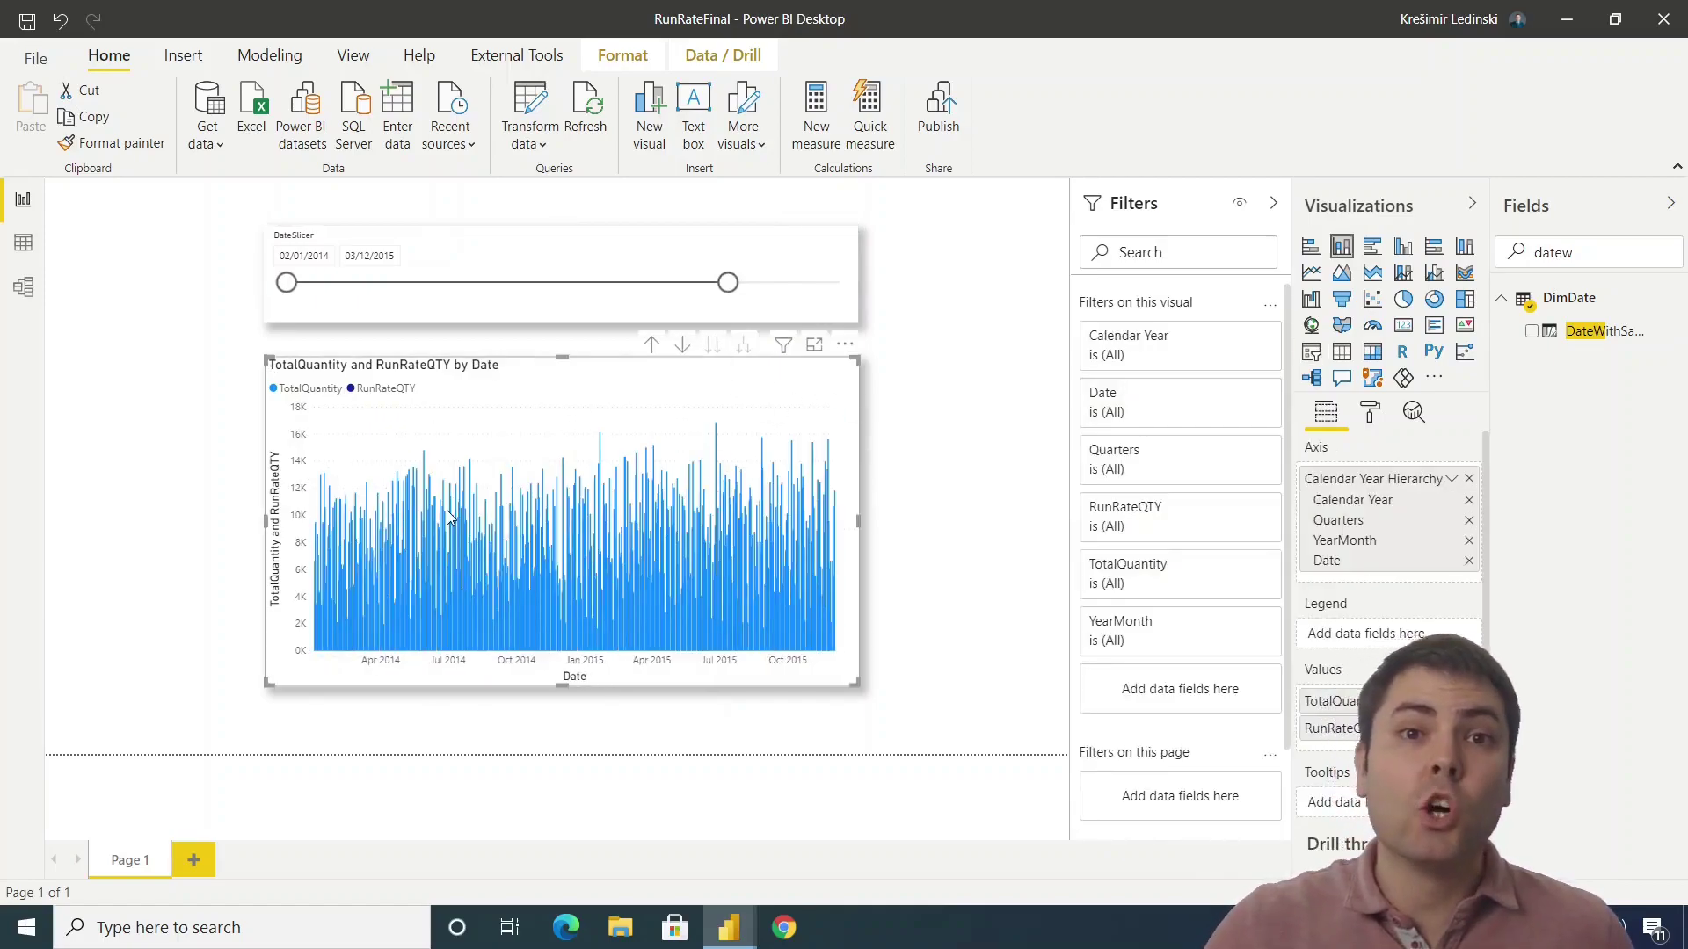
{"action": "left_click", "coordinate": [923, 360]}
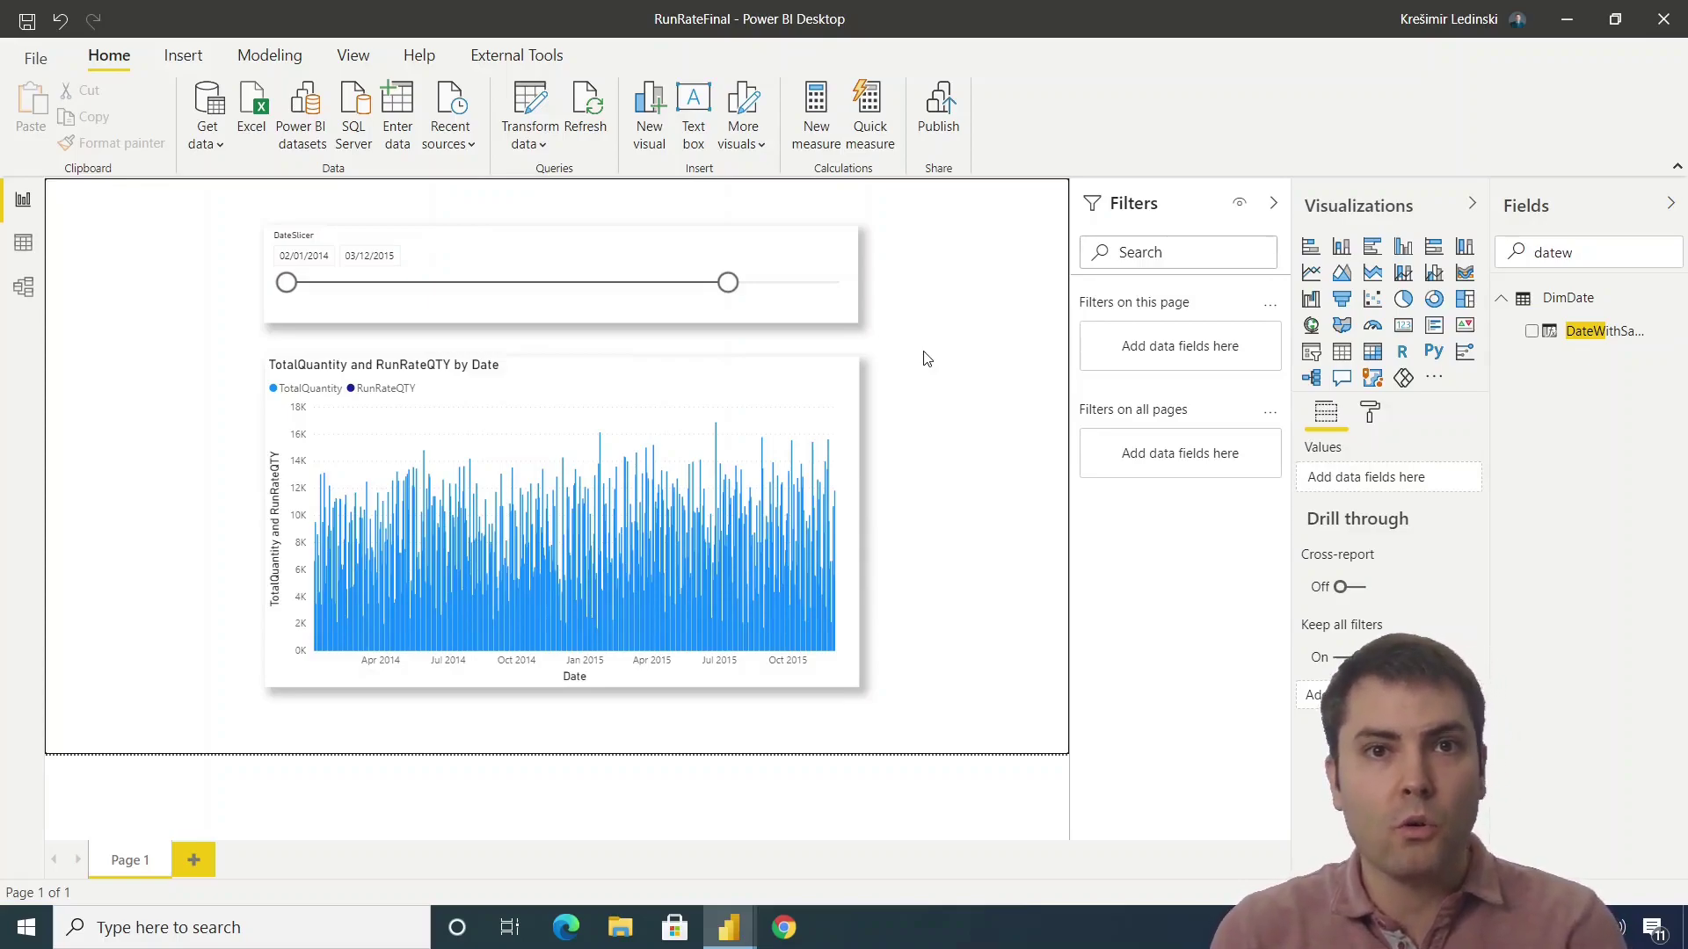
{"action": "key", "text": "alt+F4"}
Step: Discard RunRateFinal's changes, move the FactSales card down in Model view, then switch to Data view
{"action": "left_click", "coordinate": [944, 497]}
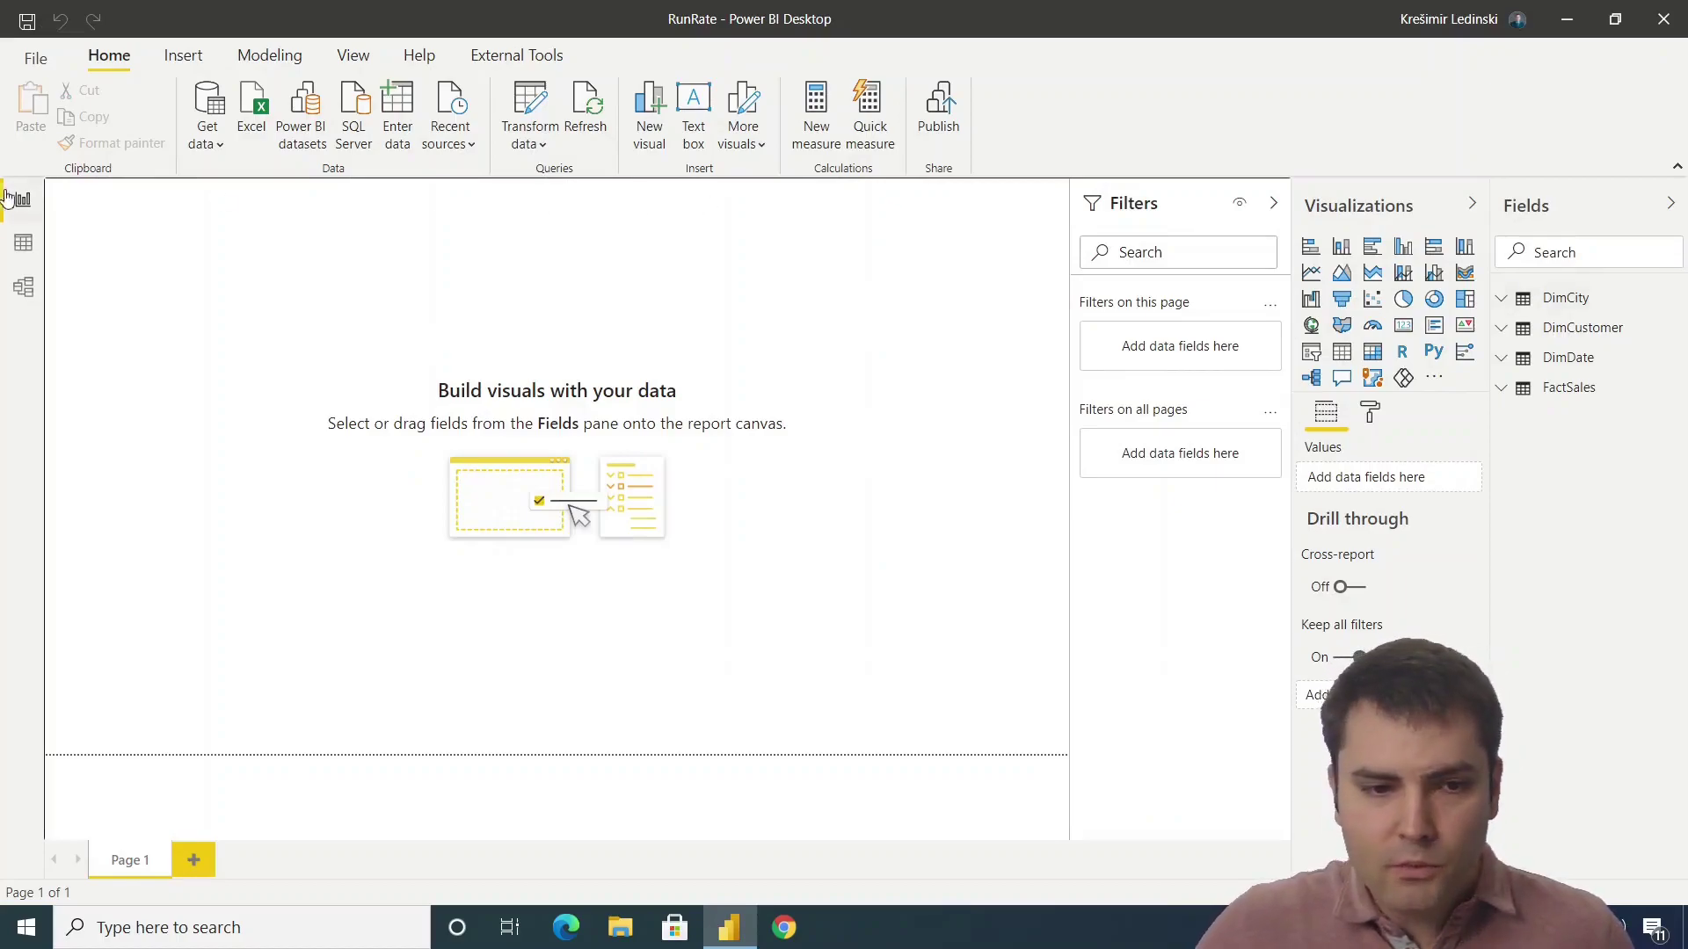
{"action": "left_click", "coordinate": [9, 290]}
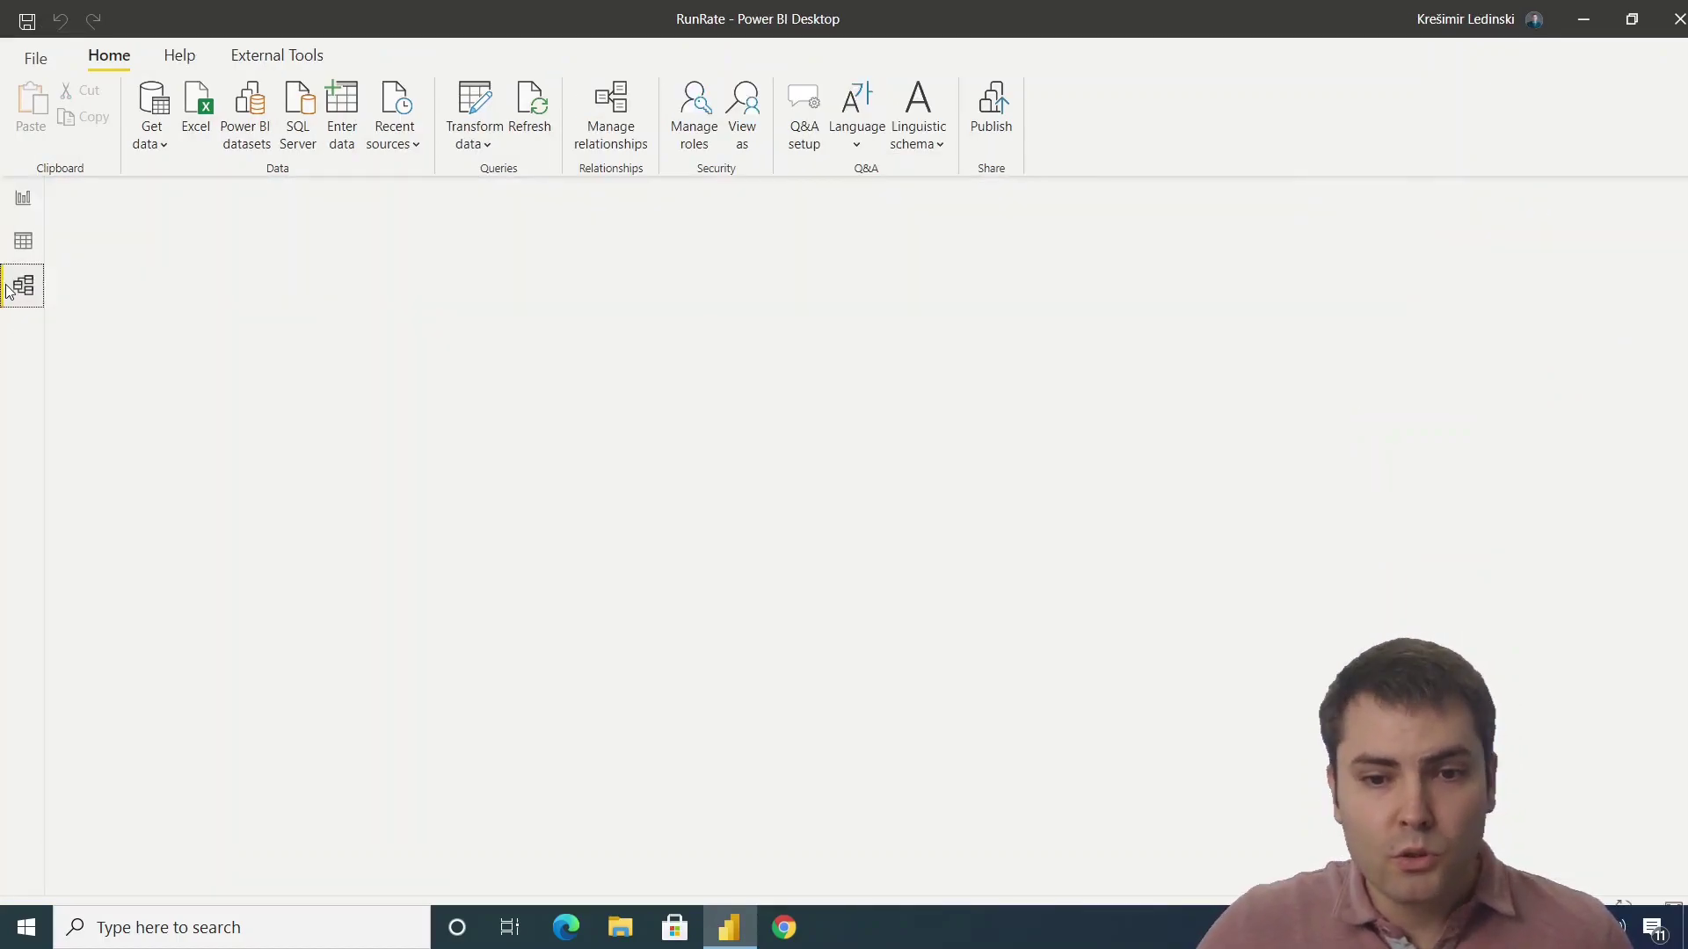
{"action": "scroll", "coordinate": [629, 392], "scroll_direction": "down", "scroll_amount": 1}
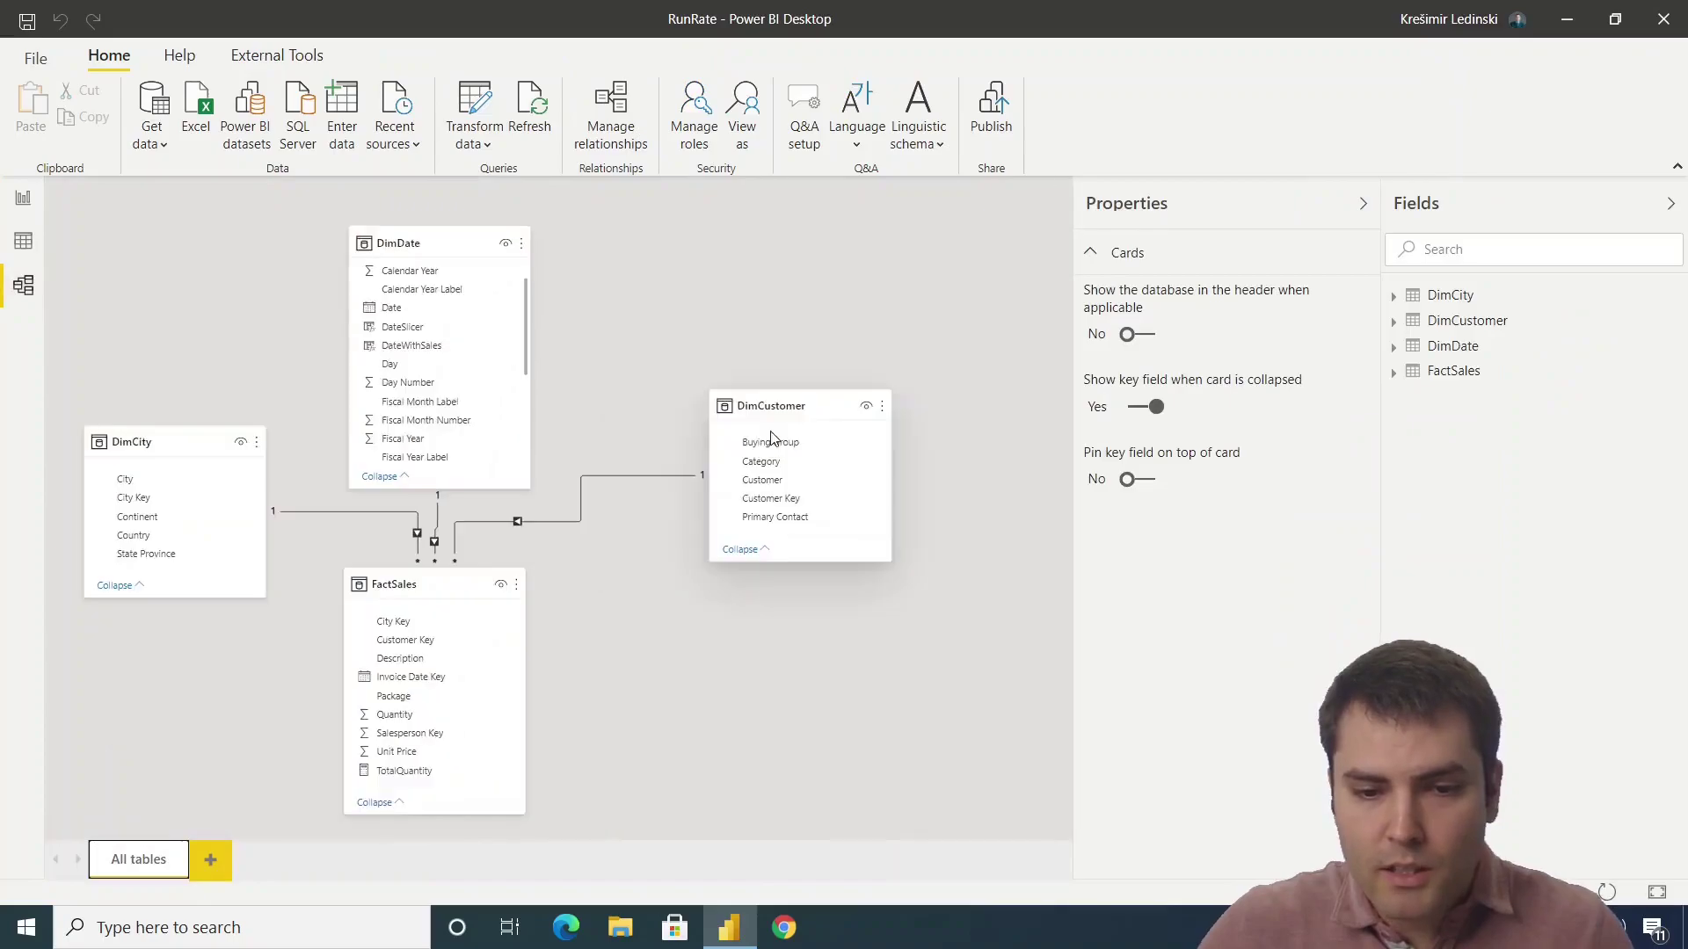
{"action": "scroll", "coordinate": [711, 424], "scroll_direction": "down", "scroll_amount": 3}
{"action": "left_click_drag", "start_coordinate": [435, 585], "coordinate": [438, 625]}
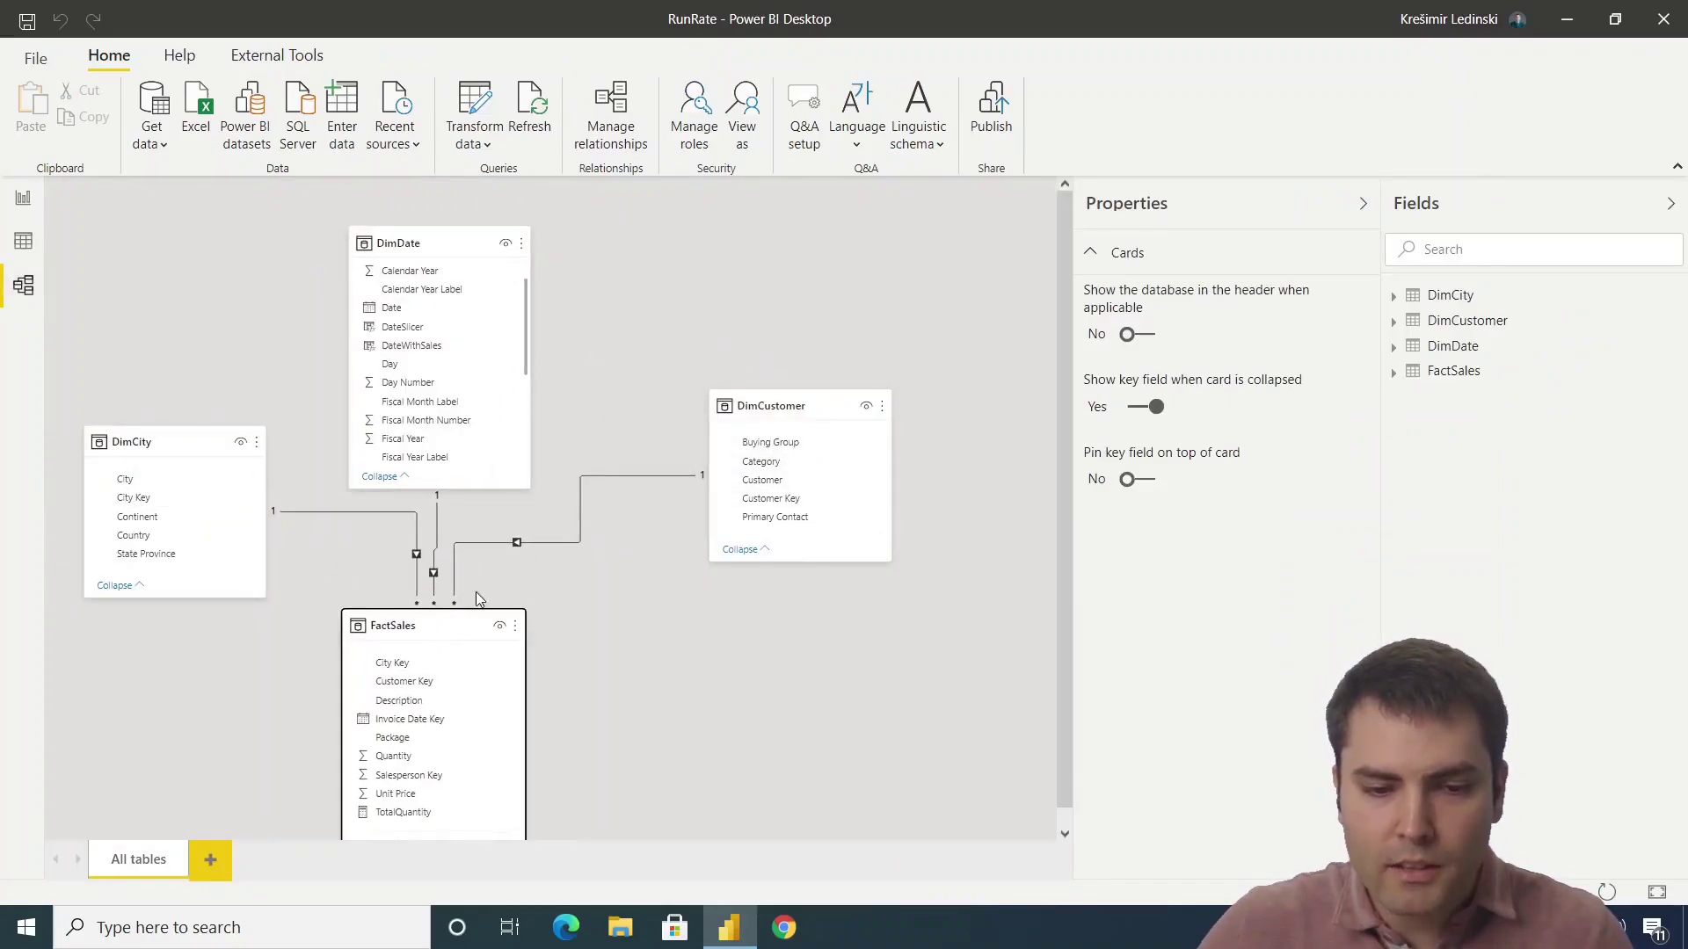
{"action": "left_click", "coordinate": [26, 244]}
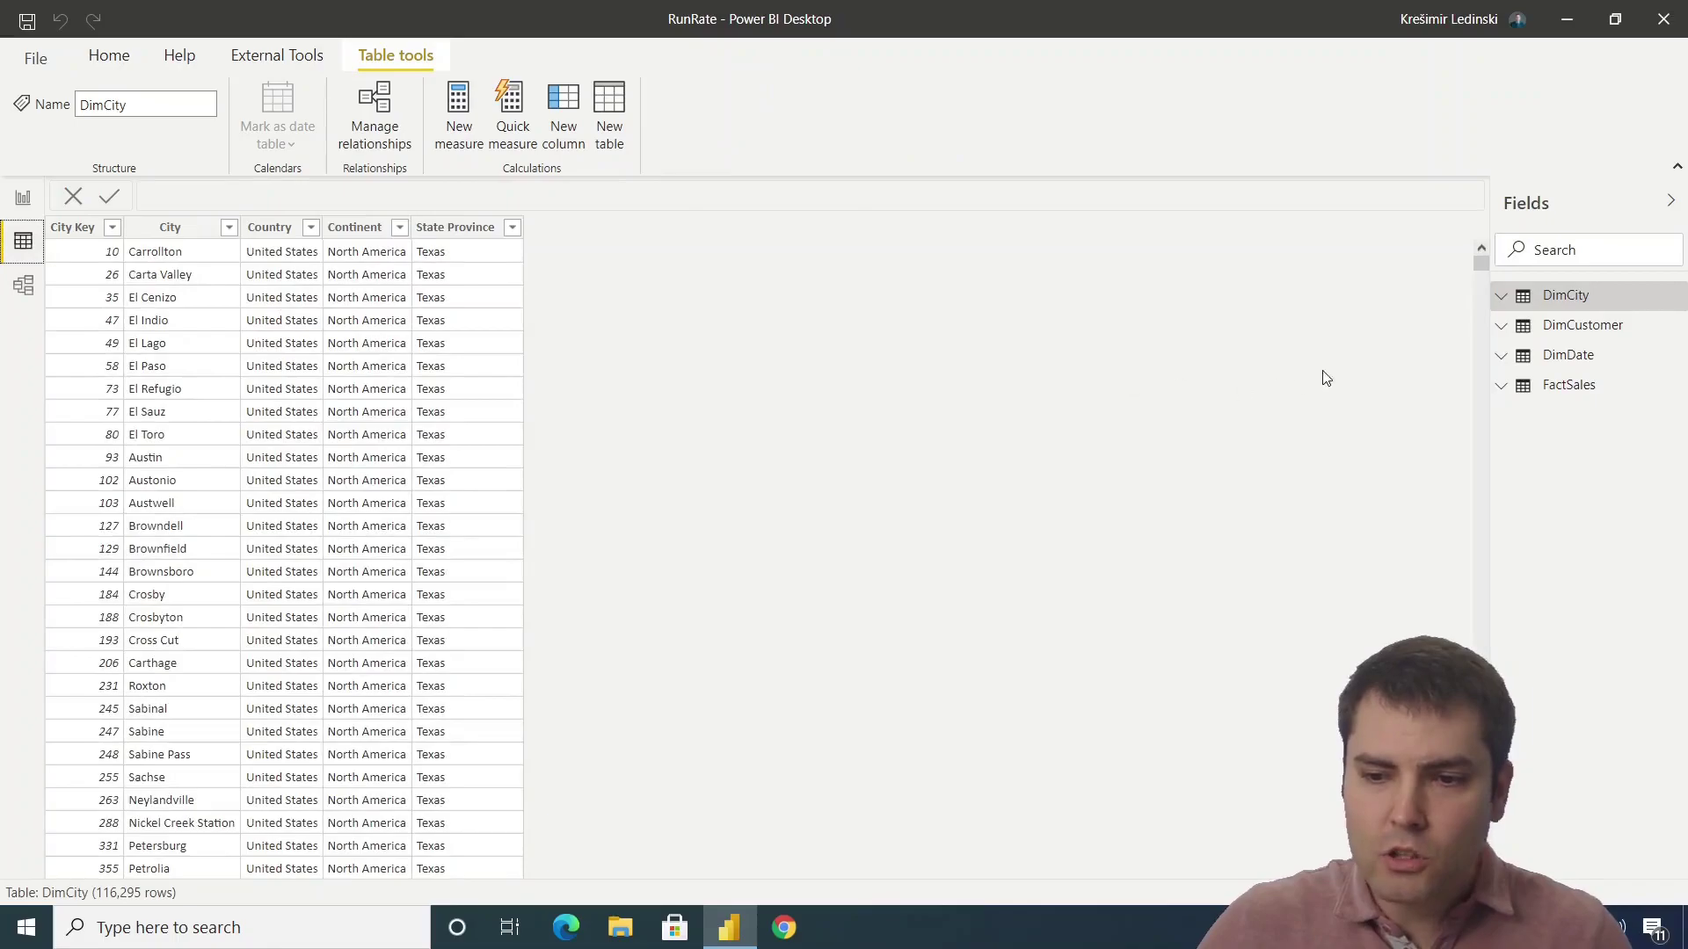
Step: Inspect DimDate's DateSlicer column formula, DimDate[Date], then return to the report page
{"action": "left_click", "coordinate": [1609, 364]}
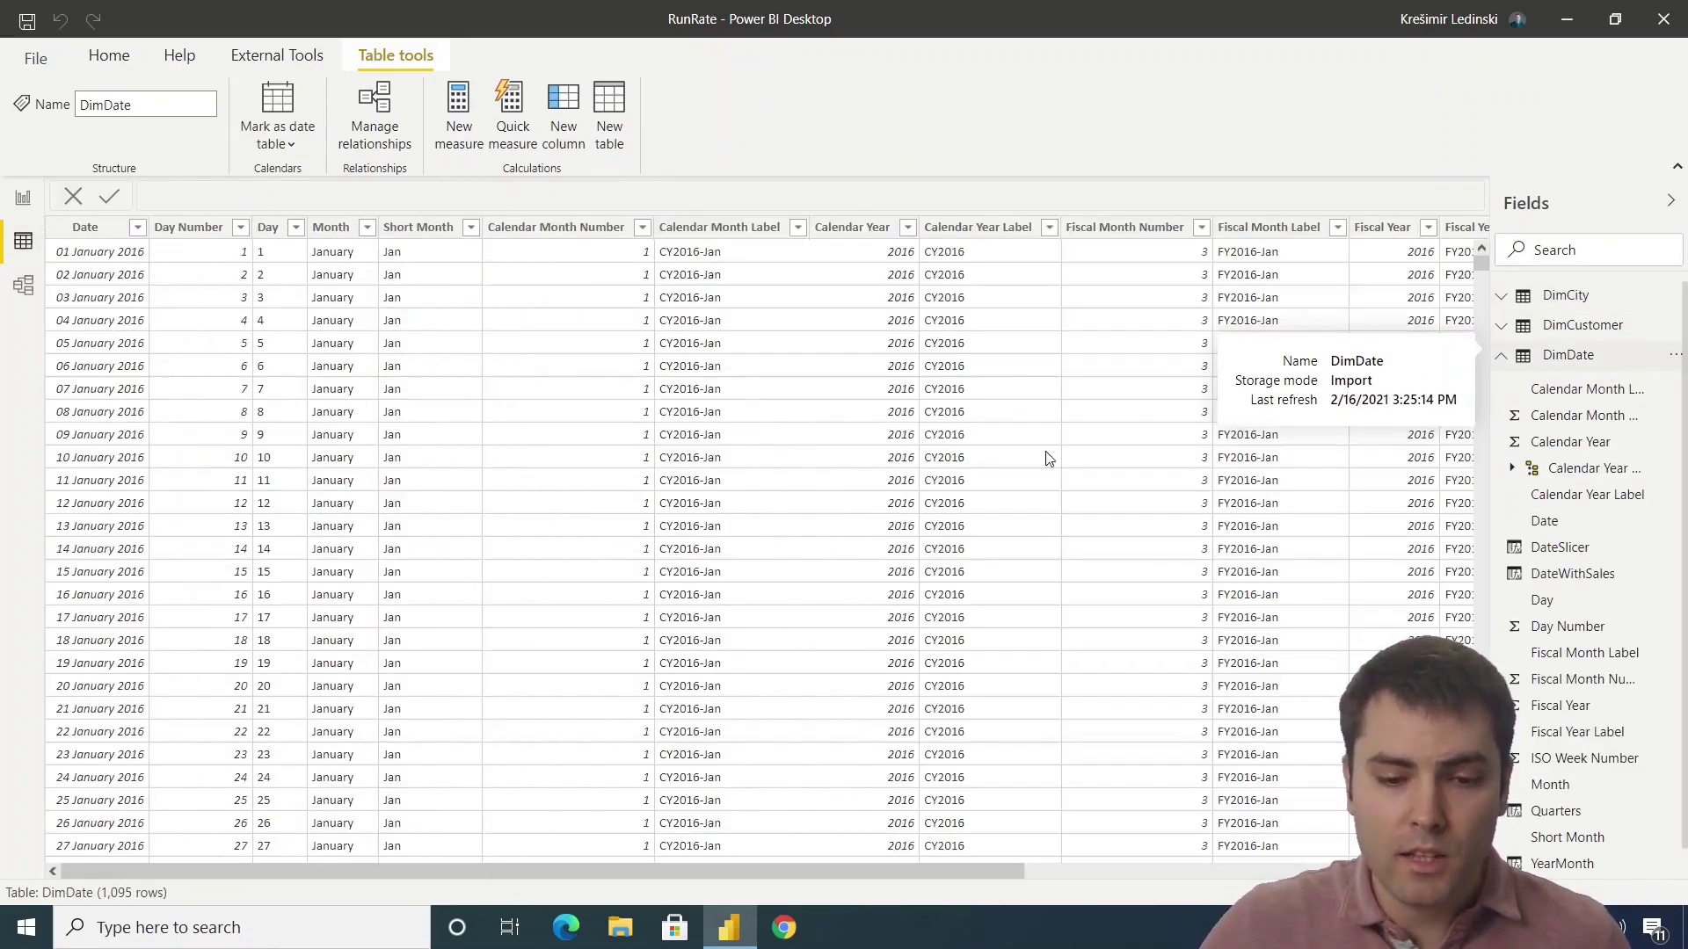
{"action": "left_click_drag", "start_coordinate": [464, 863], "coordinate": [1081, 894]}
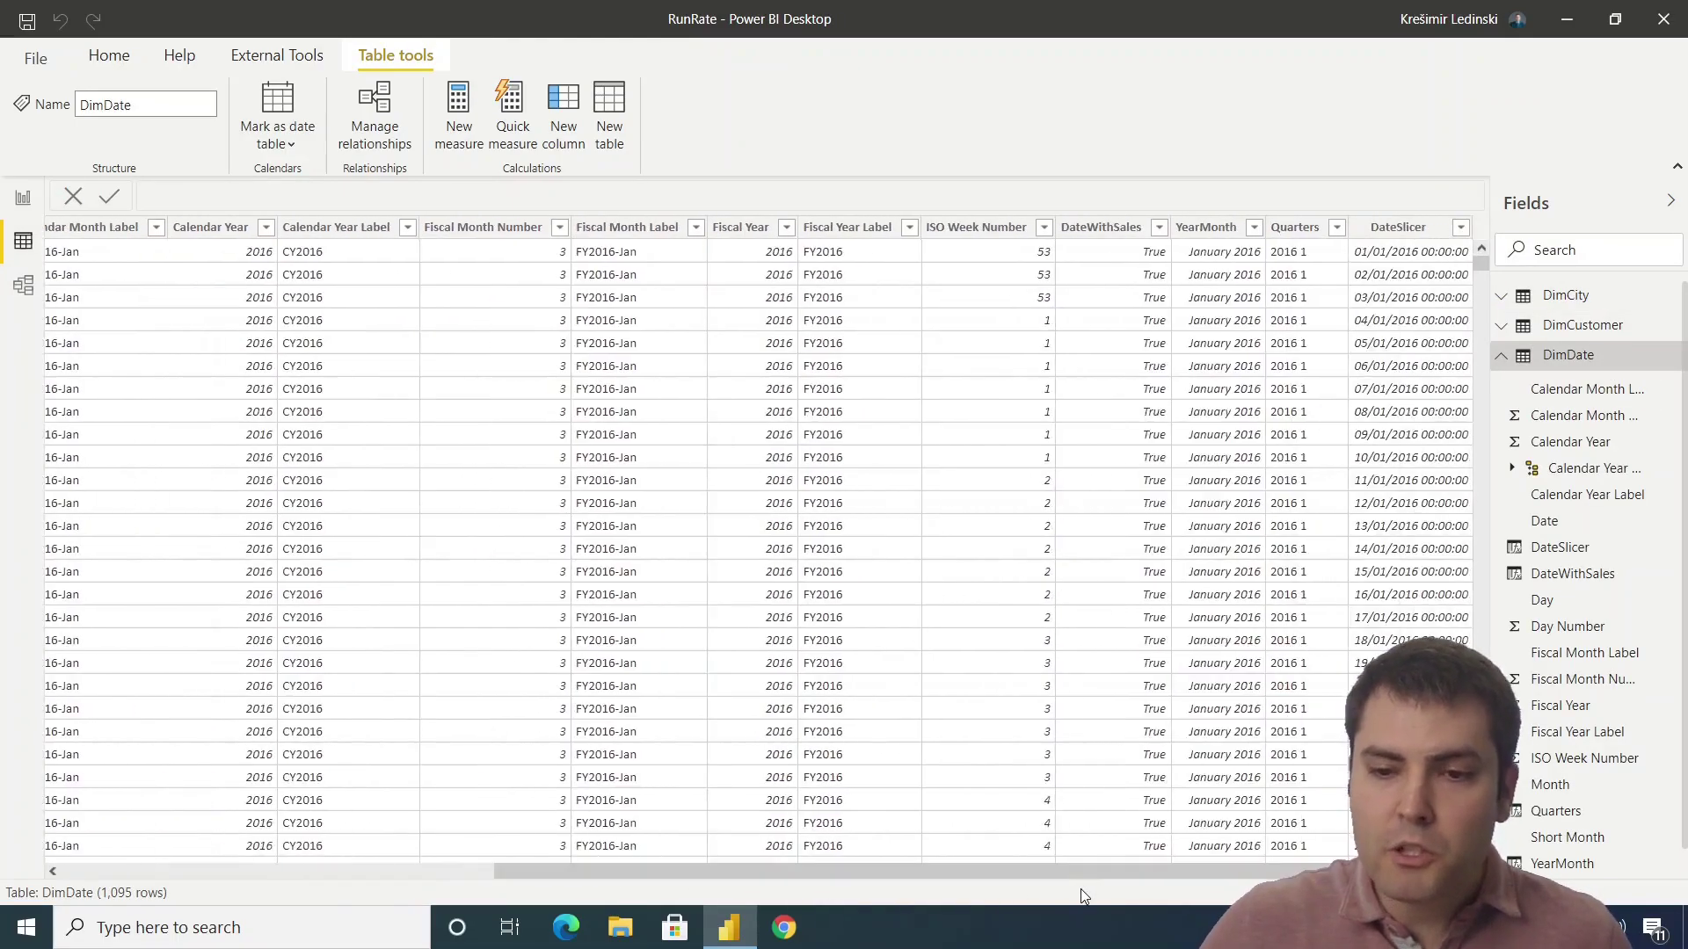
{"action": "left_click", "coordinate": [1397, 231]}
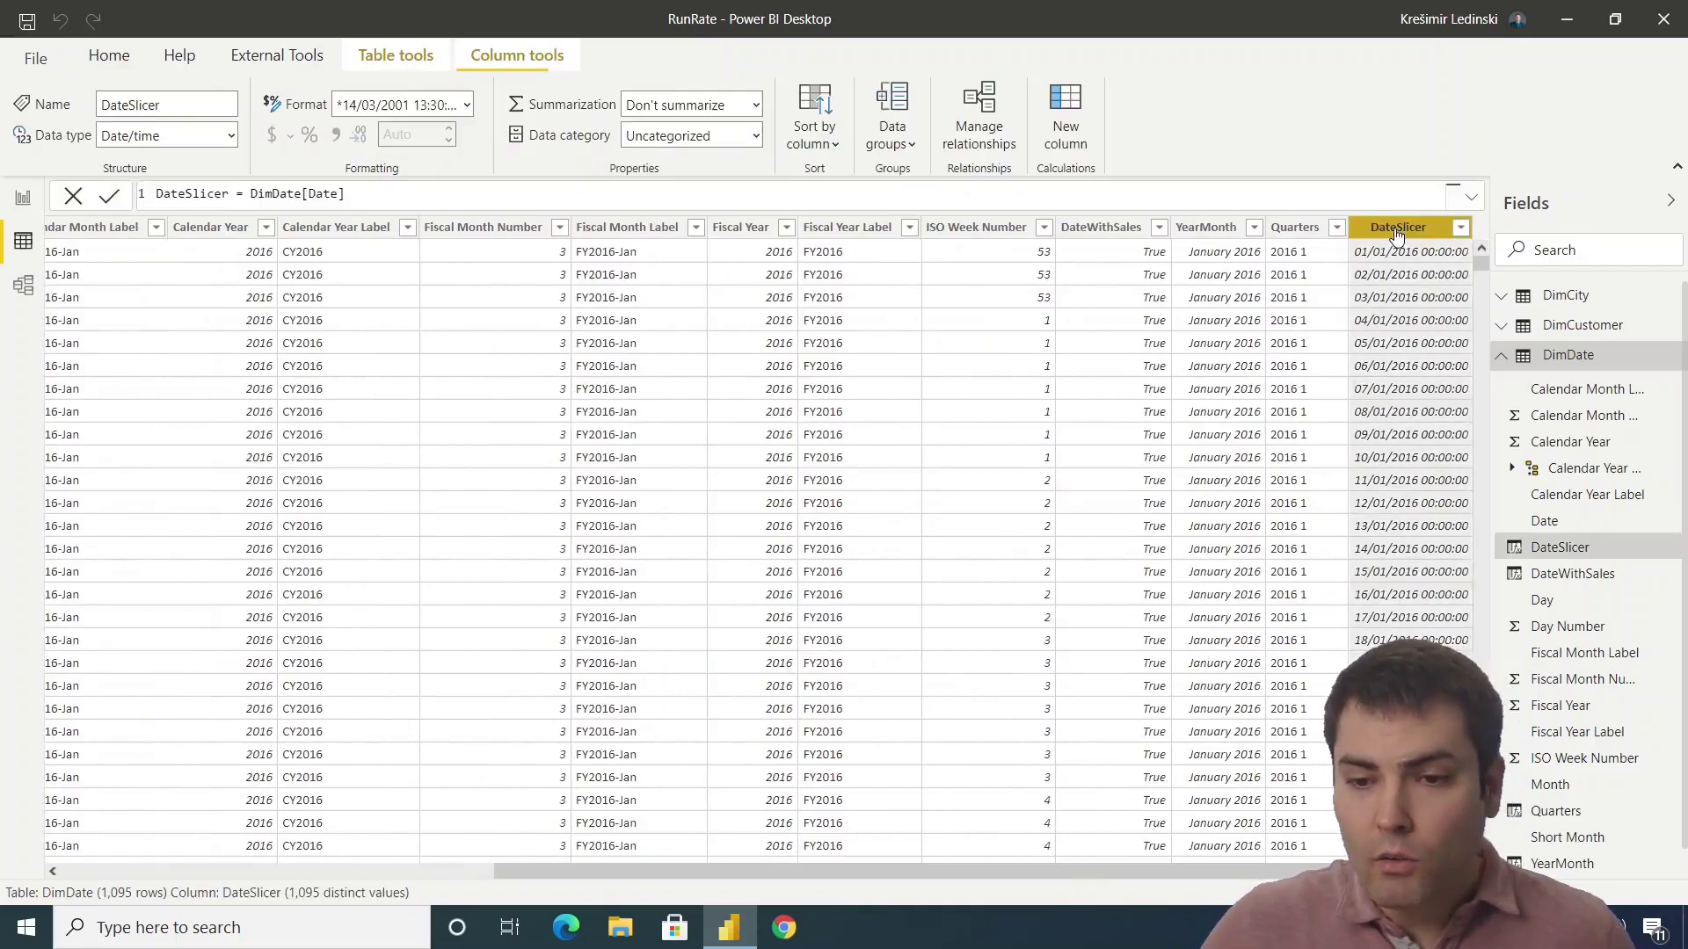
{"action": "left_click_drag", "start_coordinate": [490, 193], "coordinate": [245, 193]}
{"action": "left_click", "coordinate": [399, 197]}
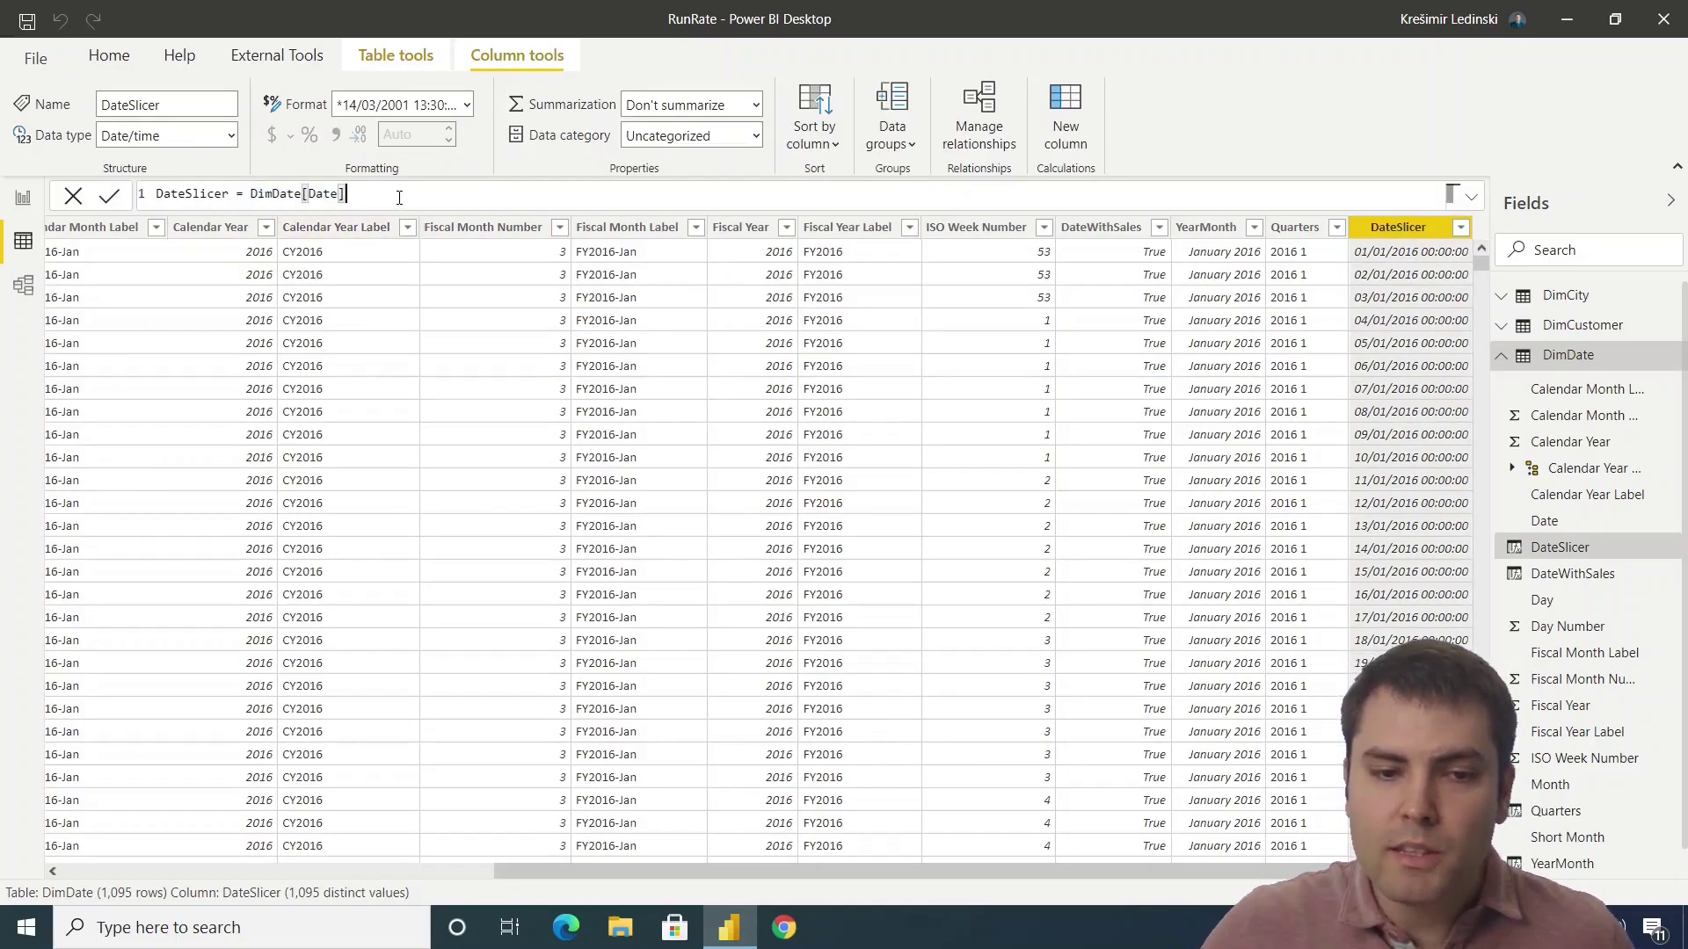
{"action": "left_click", "coordinate": [245, 194]}
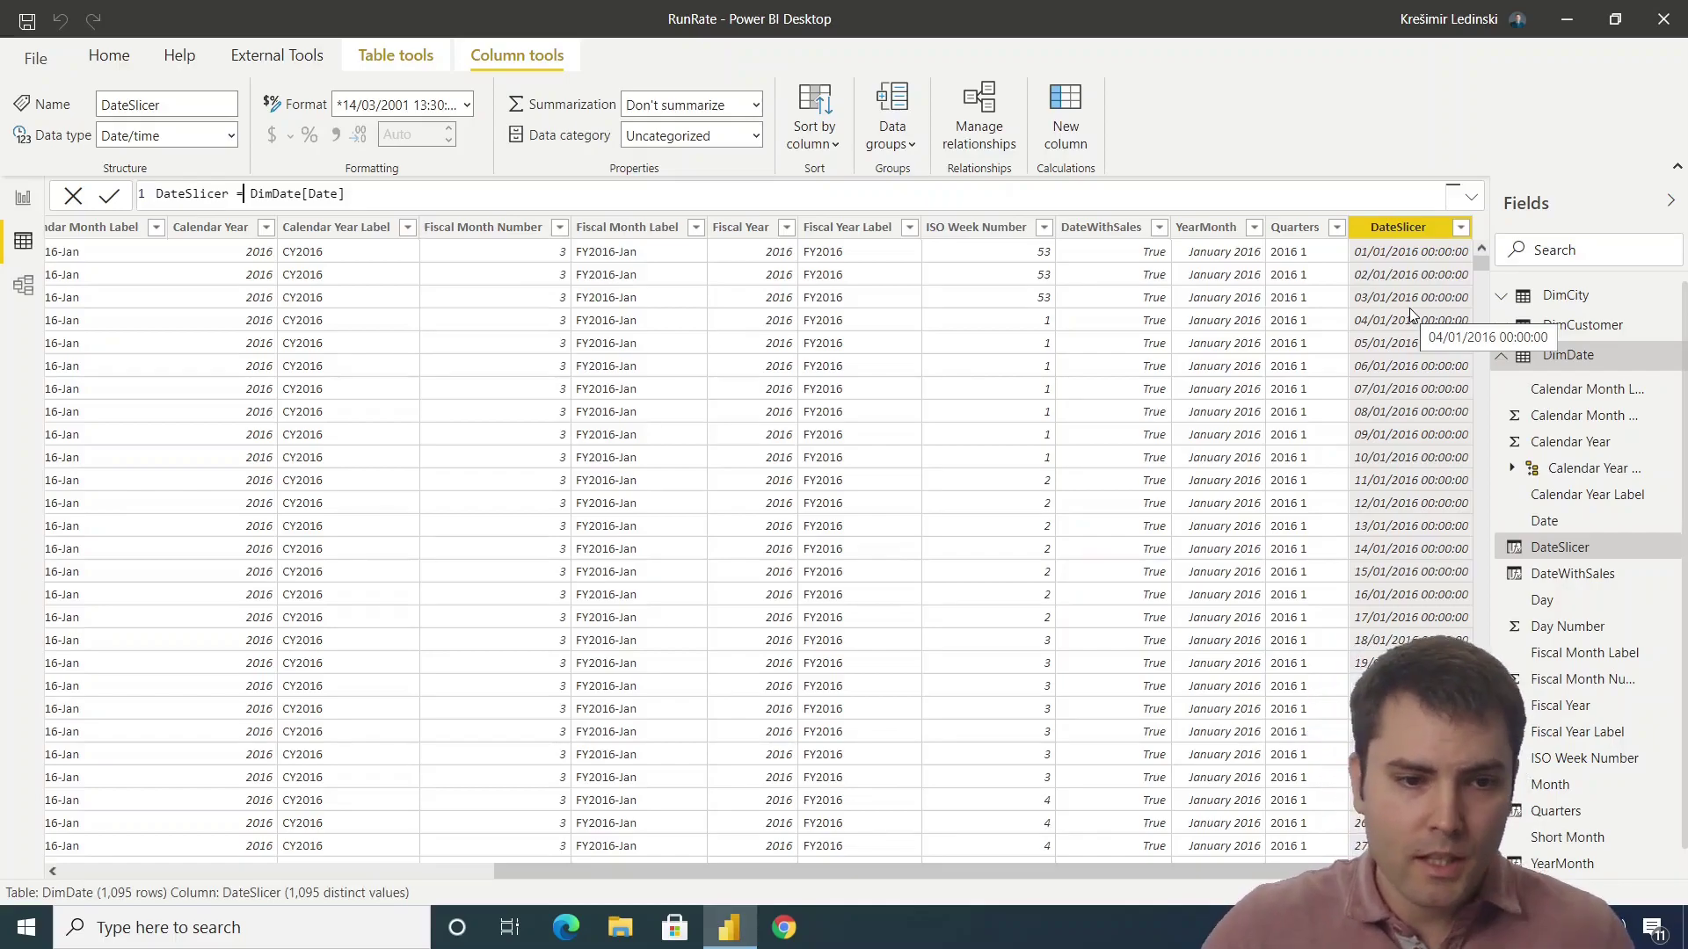
{"action": "left_click", "coordinate": [22, 201]}
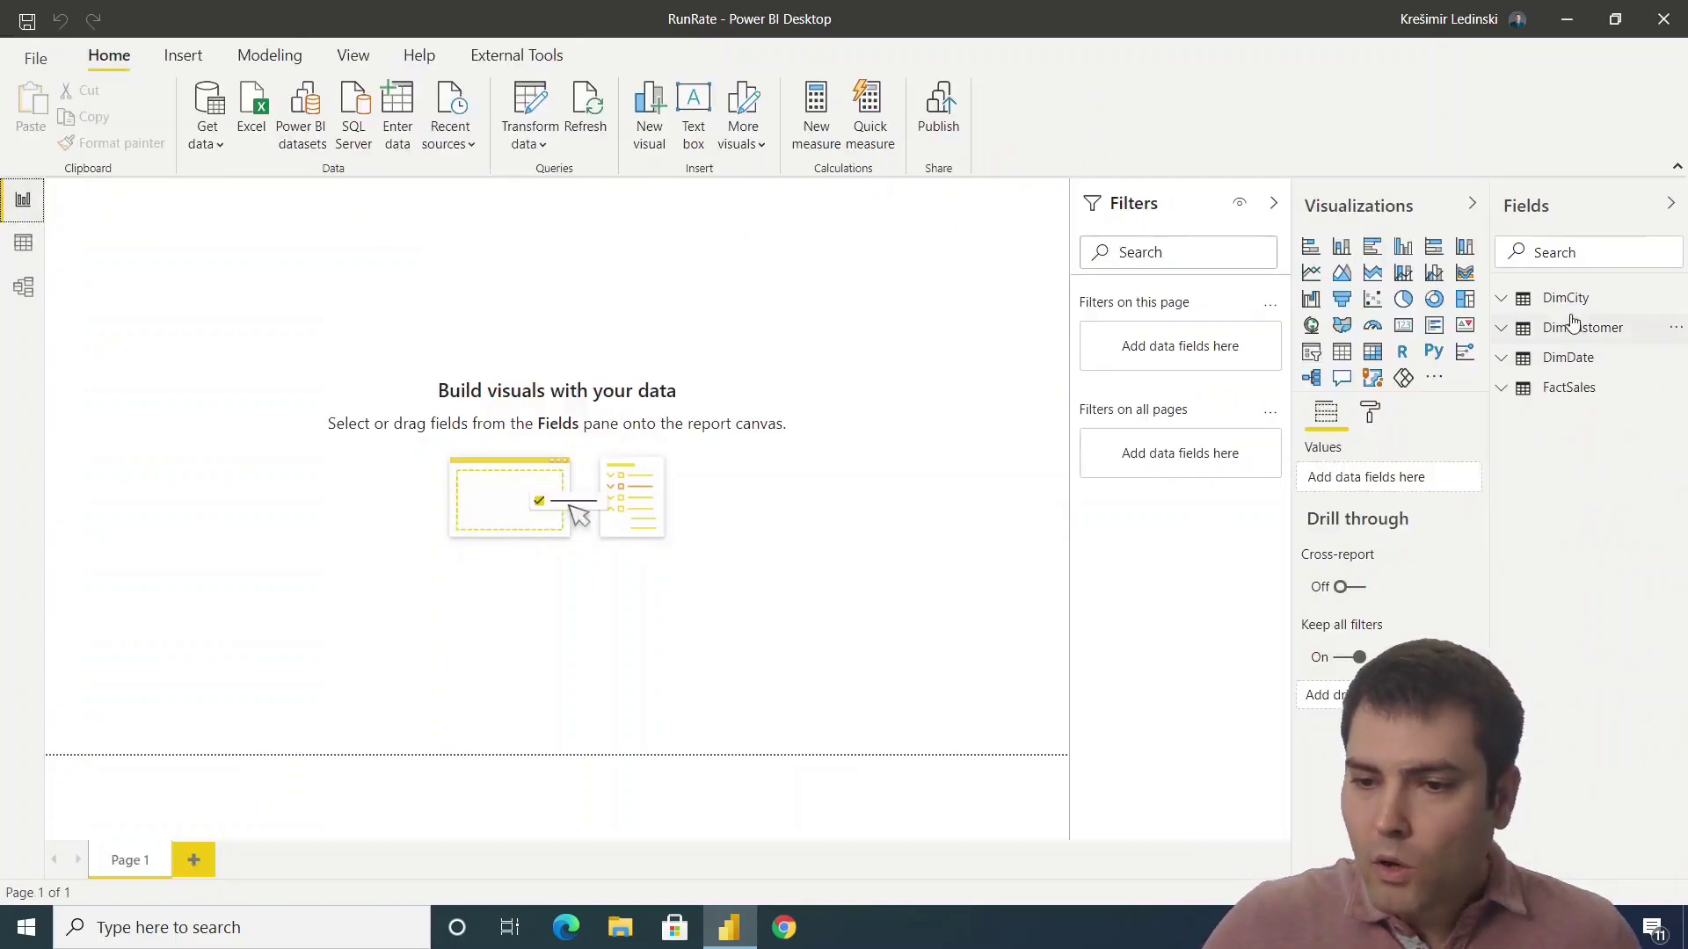
Step: Search fields for 'dates' and add DateSlicer to the page as a slicer
{"action": "left_click", "coordinate": [1516, 359]}
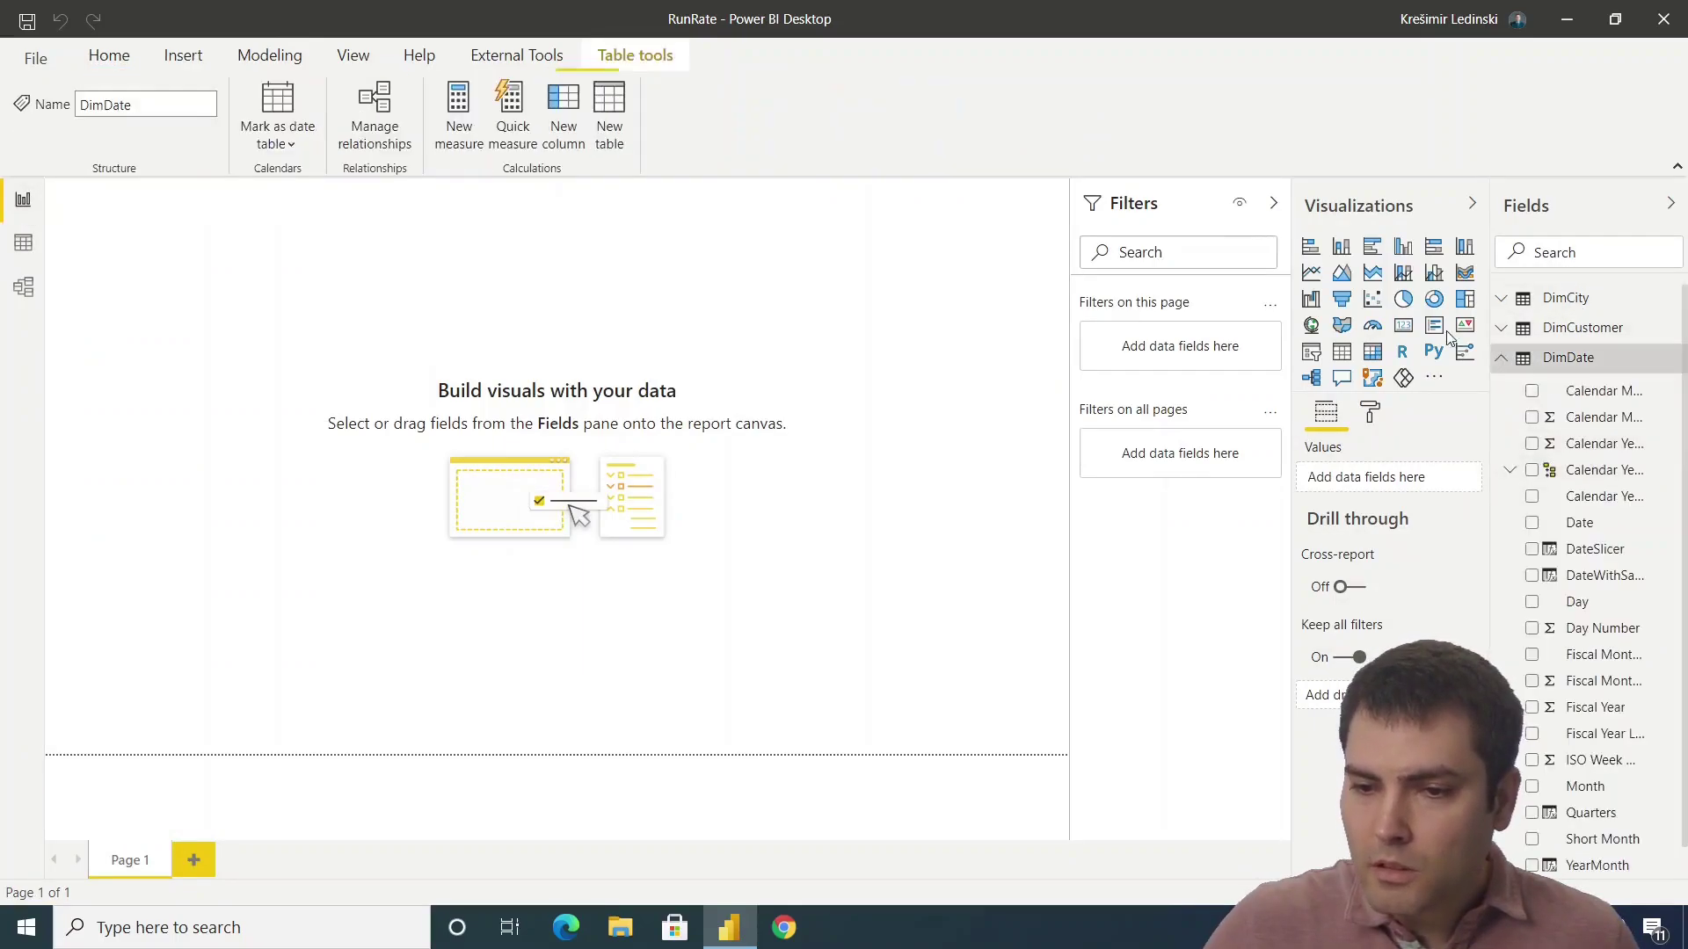
{"action": "left_click", "coordinate": [1554, 251]}
{"action": "type", "text": "dates"}
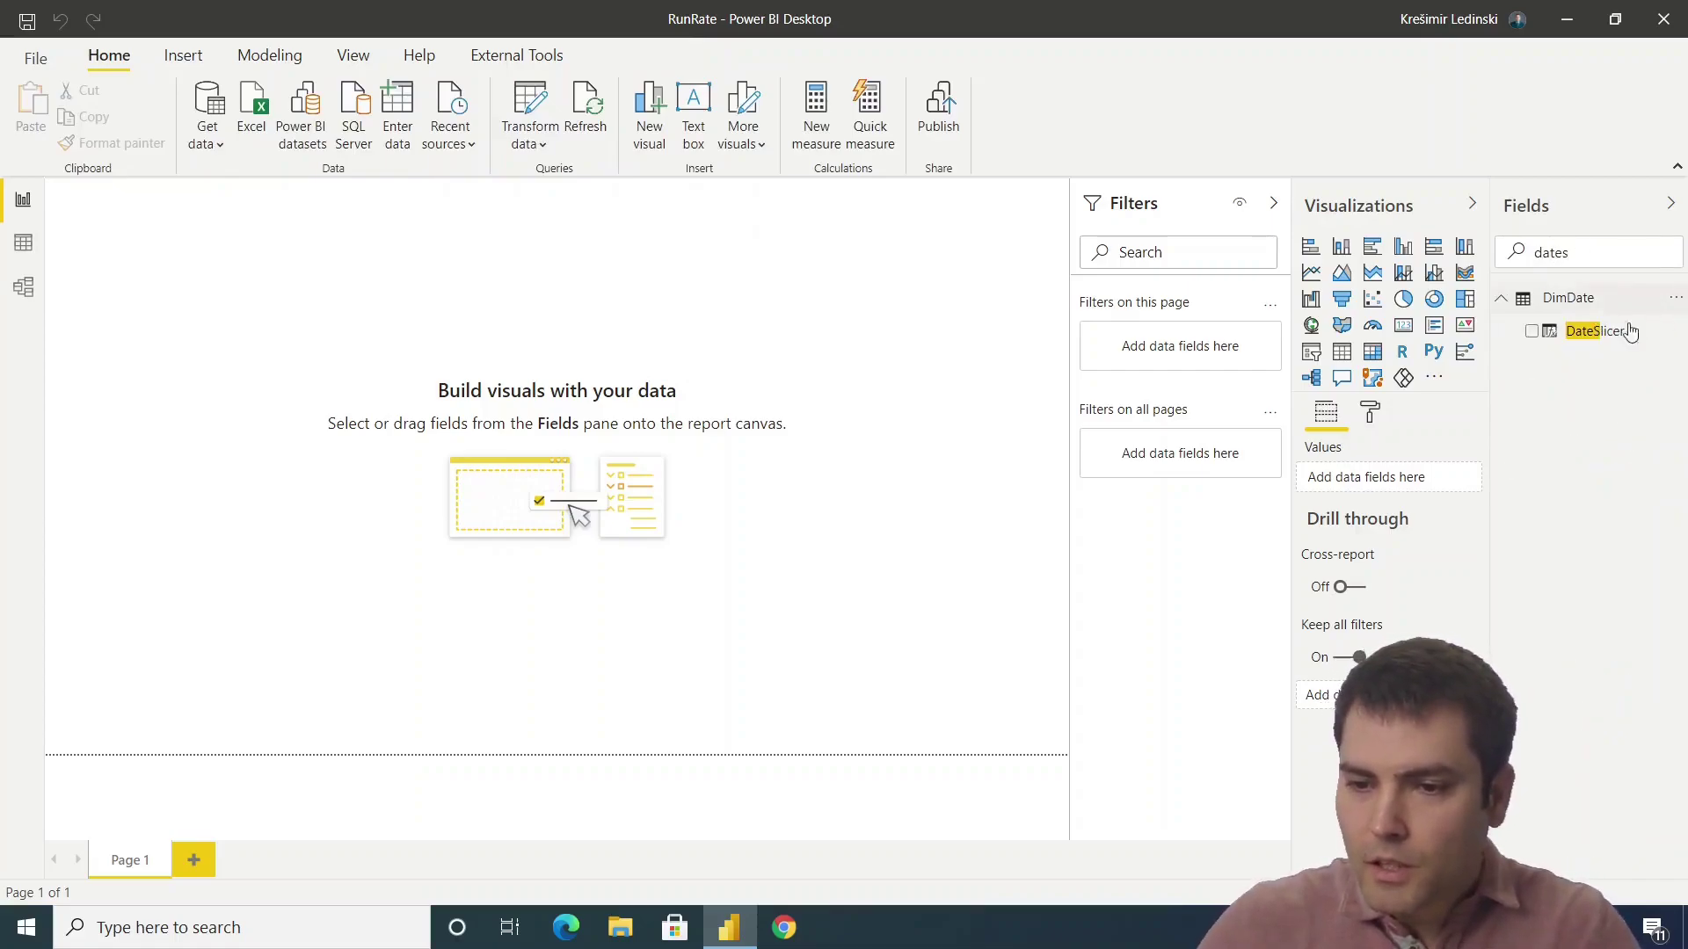
{"action": "left_click_drag", "start_coordinate": [1629, 330], "coordinate": [389, 290]}
{"action": "left_click", "coordinate": [1319, 356]}
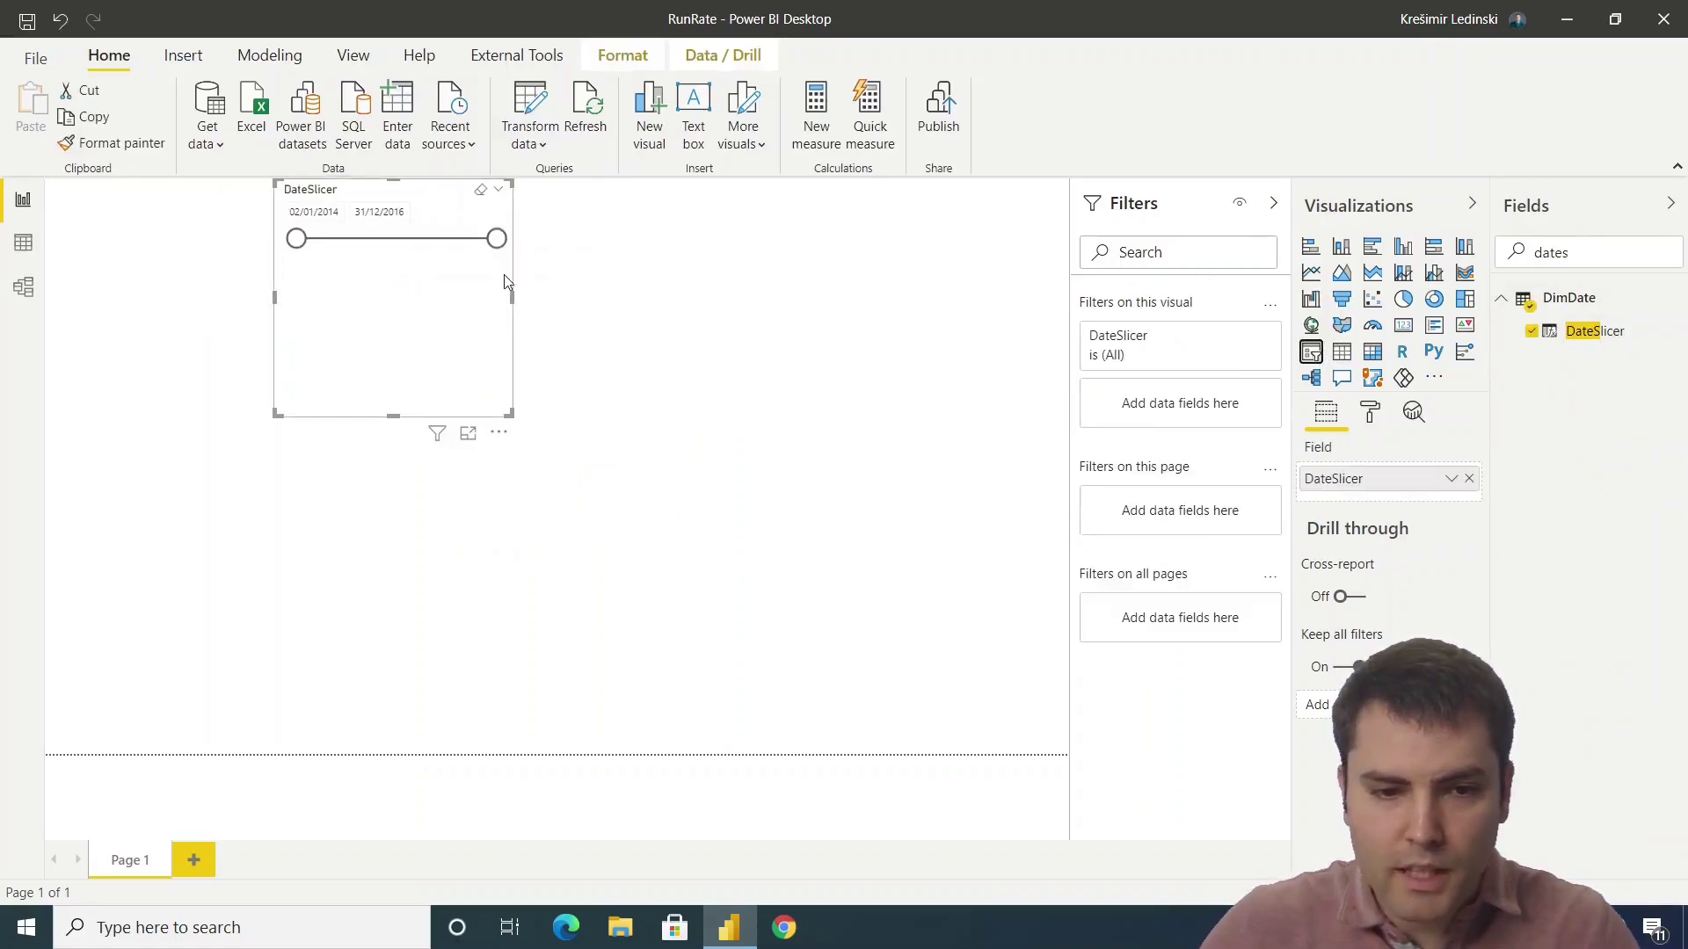
{"action": "left_click", "coordinate": [520, 308]}
Step: Make the DateSlicer slicer wider and shorter, and move it down and right near the top
{"action": "left_click", "coordinate": [509, 307]}
{"action": "left_click_drag", "start_coordinate": [511, 303], "coordinate": [690, 304]}
{"action": "left_click_drag", "start_coordinate": [540, 206], "coordinate": [591, 256]}
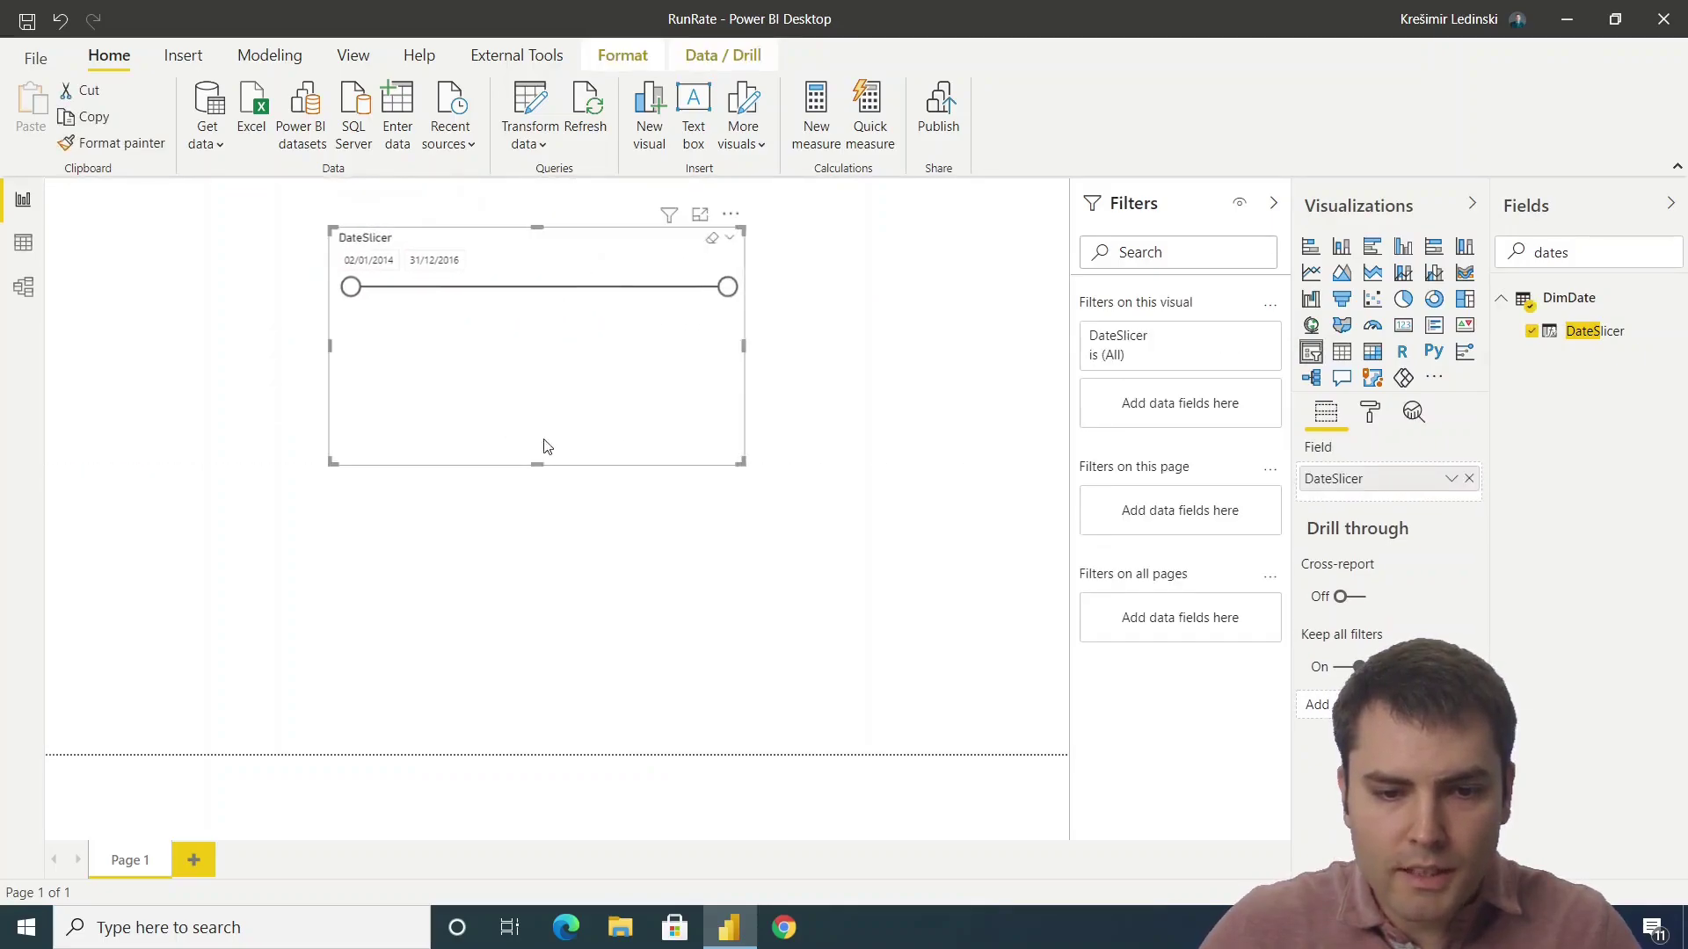
{"action": "left_click_drag", "start_coordinate": [536, 465], "coordinate": [545, 359]}
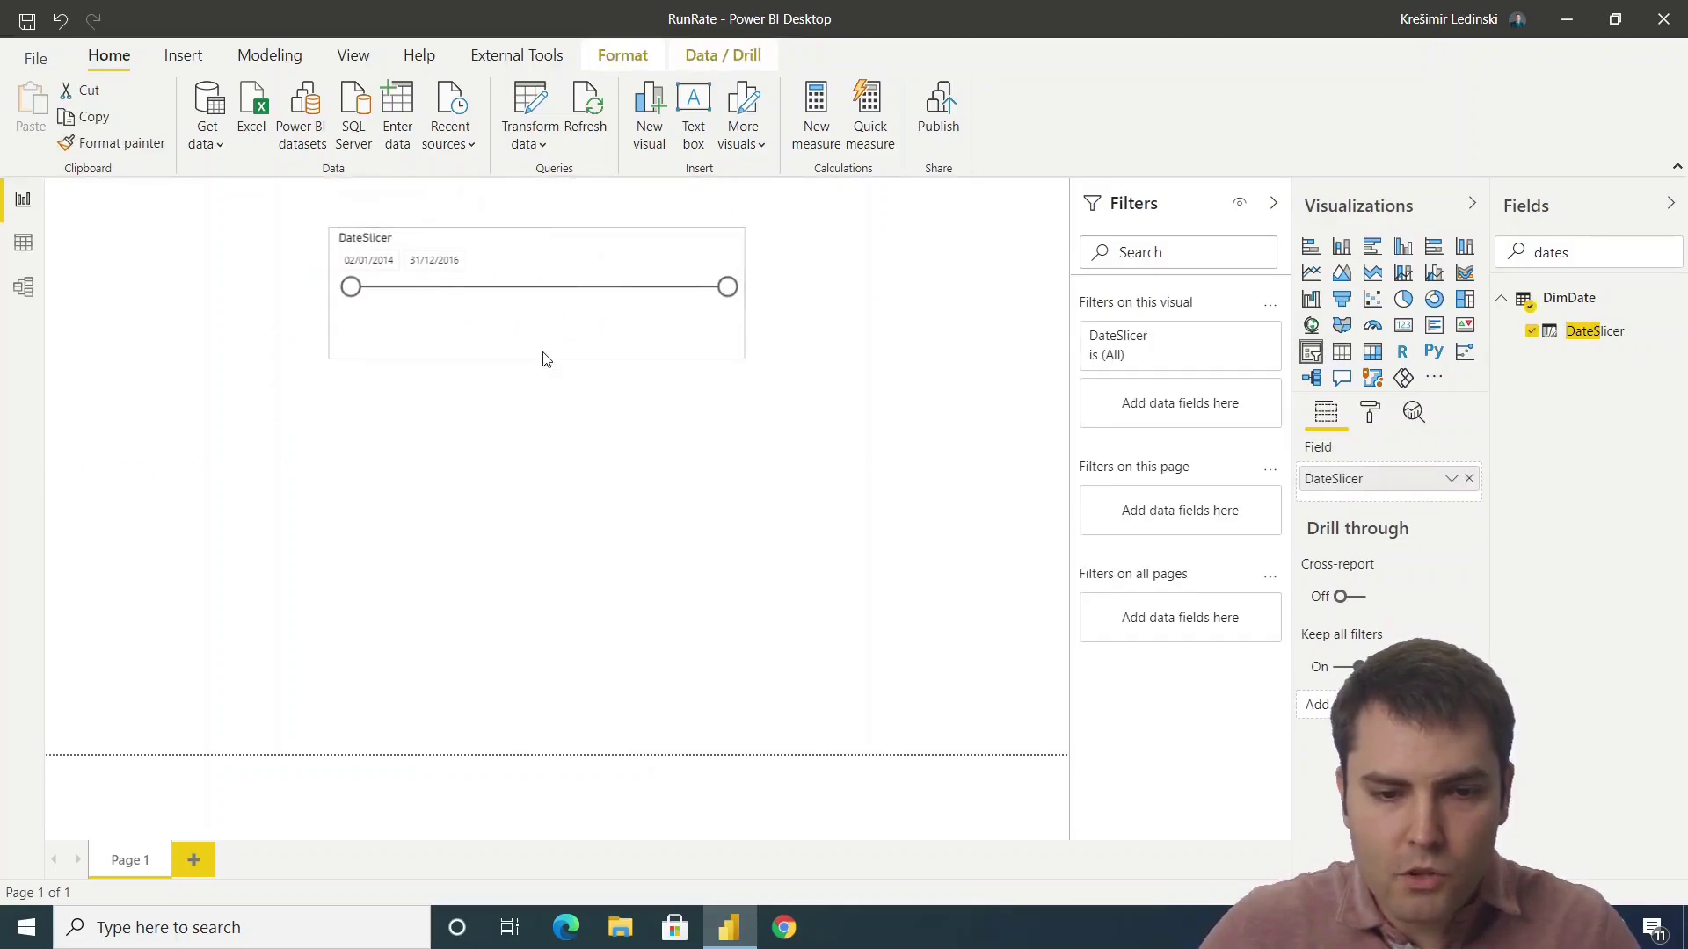
{"action": "left_click", "coordinate": [716, 473]}
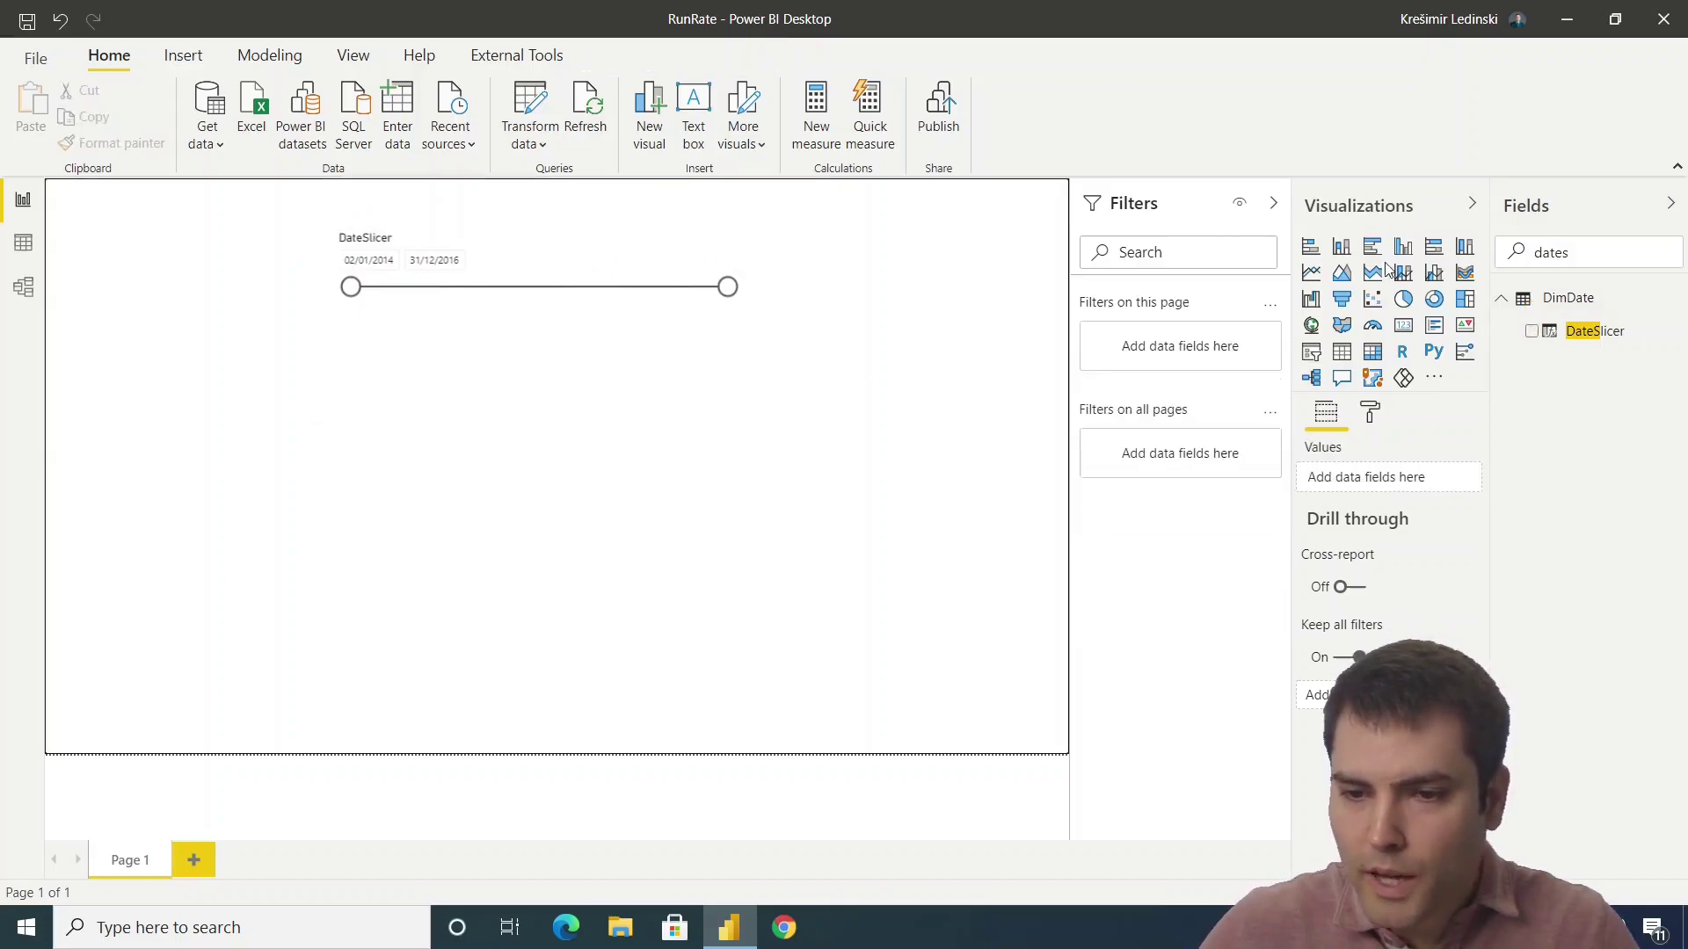
Step: Place a new stacked column chart below the slicer with TotalQuantity as its values
{"action": "left_click", "coordinate": [1342, 247]}
{"action": "left_click_drag", "start_coordinate": [396, 539], "coordinate": [501, 462]}
{"action": "double_click", "coordinate": [1551, 252]}
{"action": "key", "text": "BackSpace"}
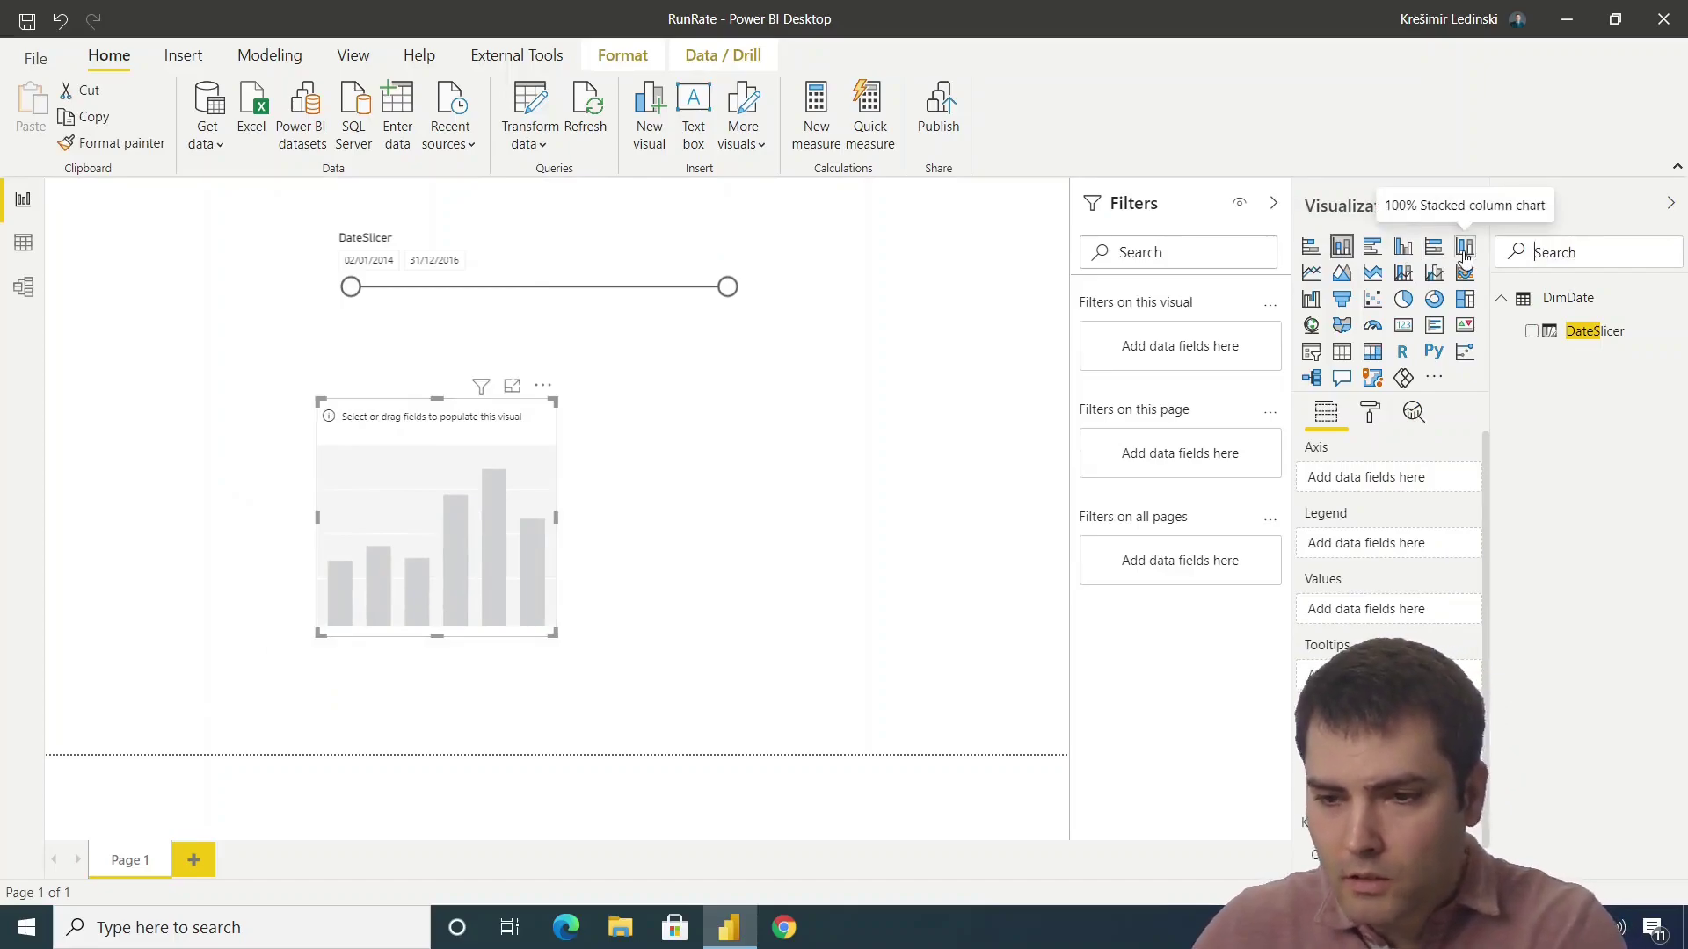
{"action": "type", "text": "tot"}
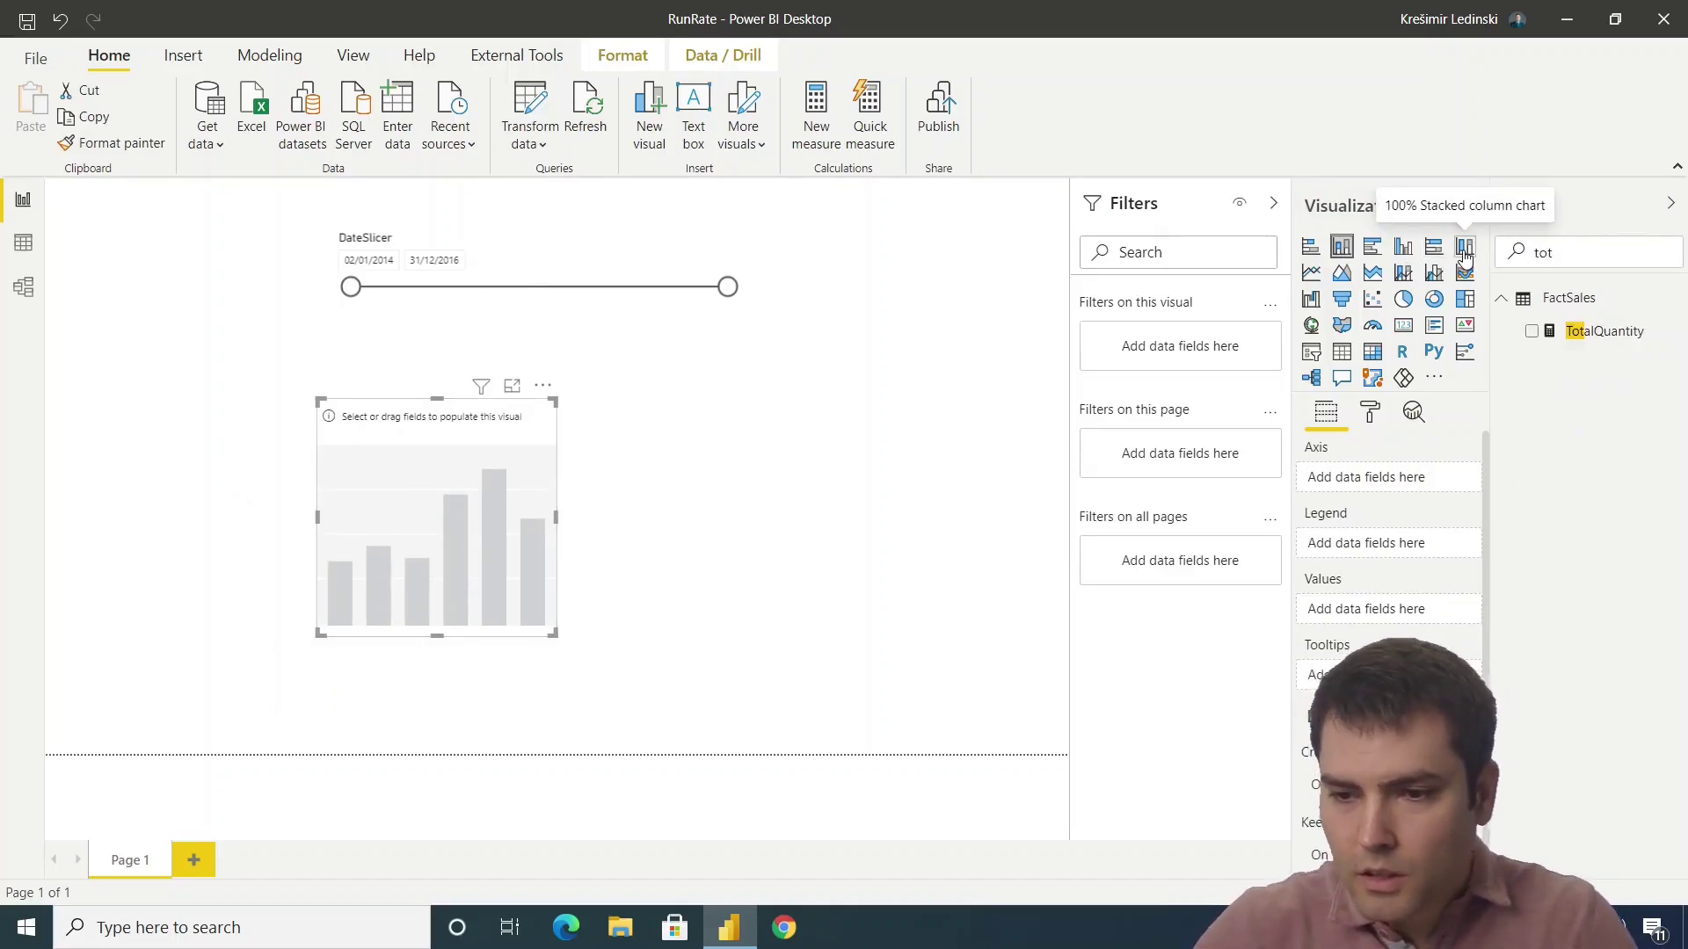
{"action": "left_click", "coordinate": [1602, 331]}
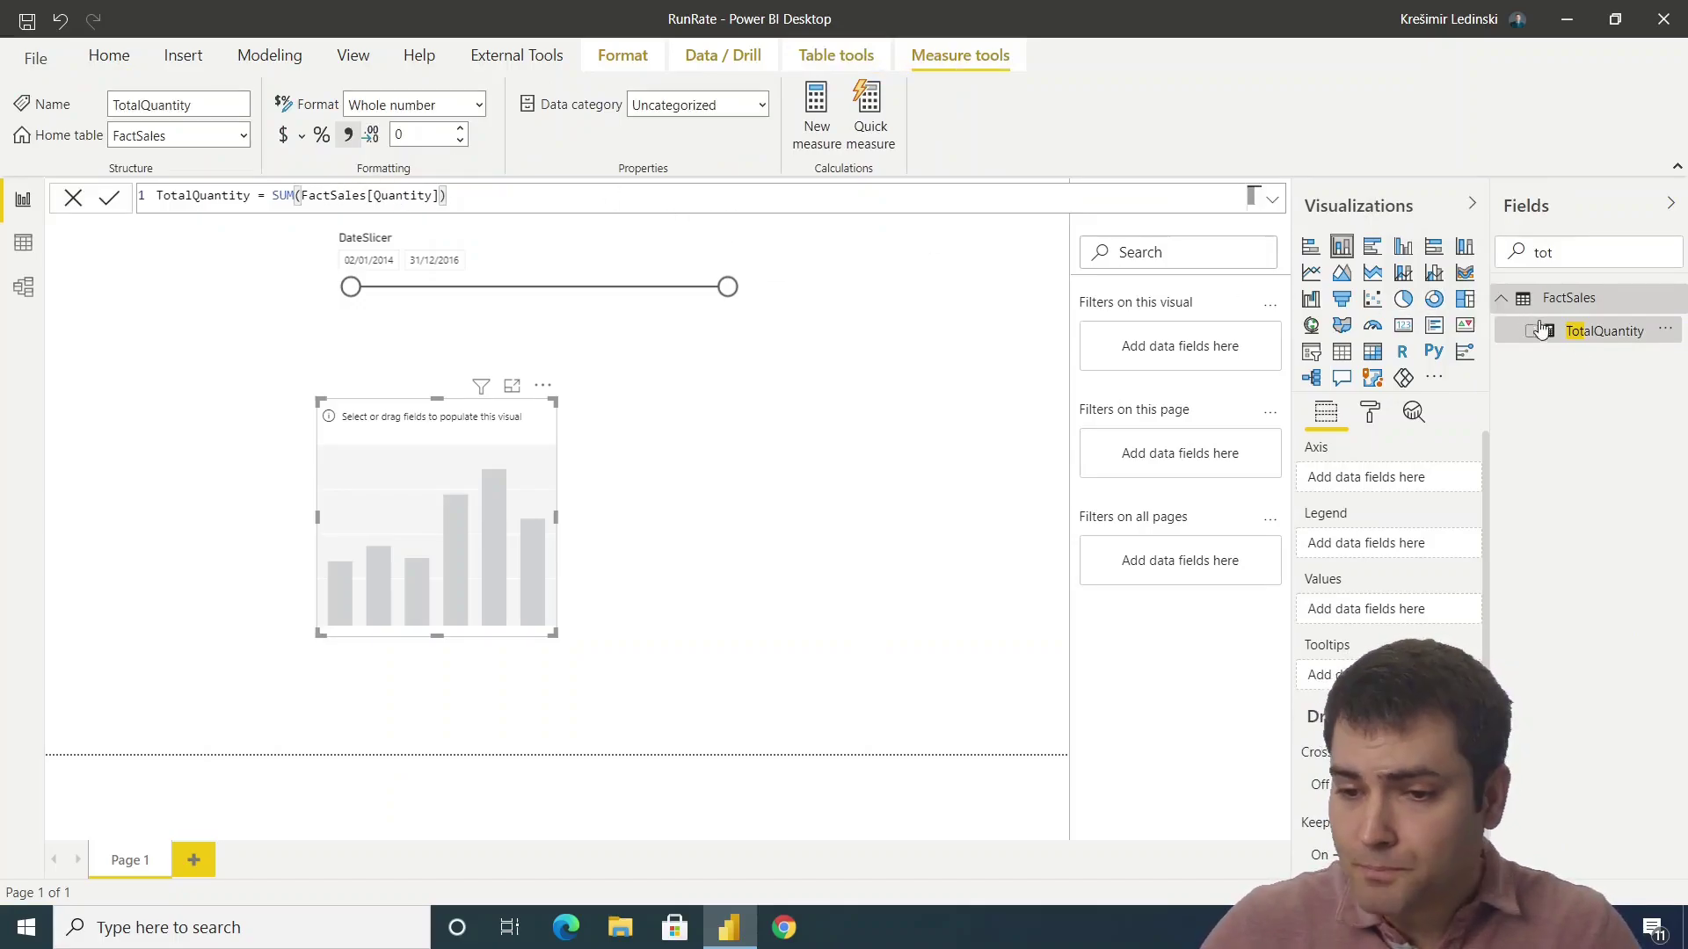
{"action": "left_click_drag", "start_coordinate": [1595, 334], "coordinate": [1393, 610]}
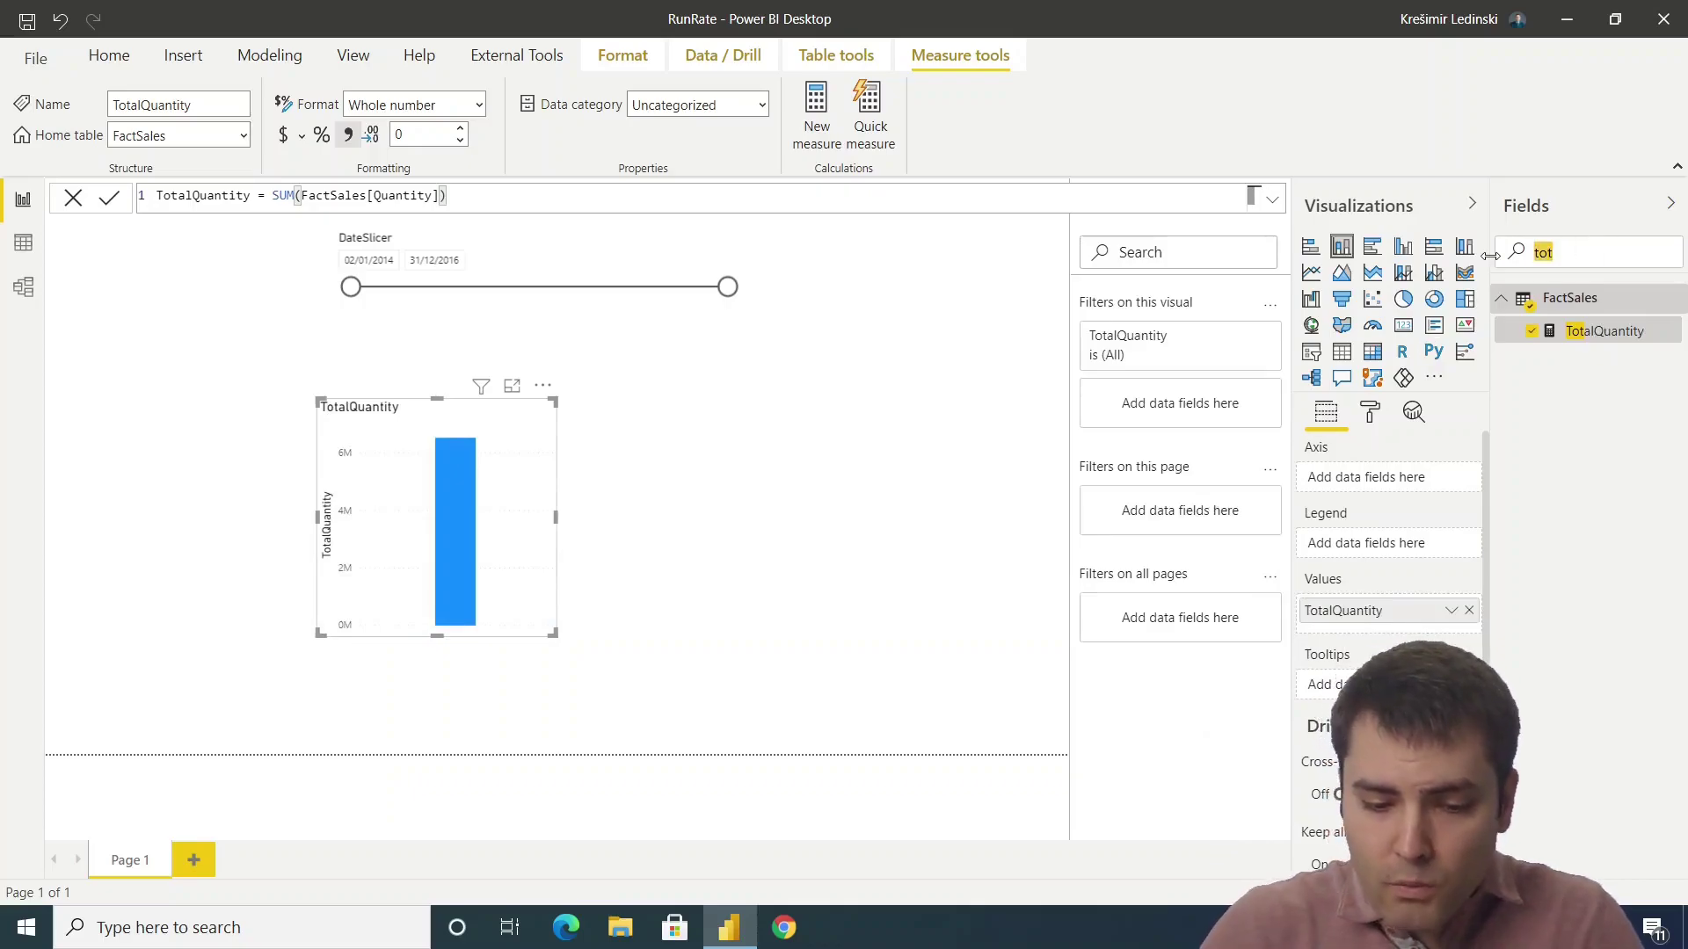
Step: Add the Calendar Year hierarchy as the chart axis, then widen and nudge the chart up
{"action": "key", "text": "BackSpace"}
{"action": "key", "text": "BackSpace"}
{"action": "key", "text": "BackSpace"}
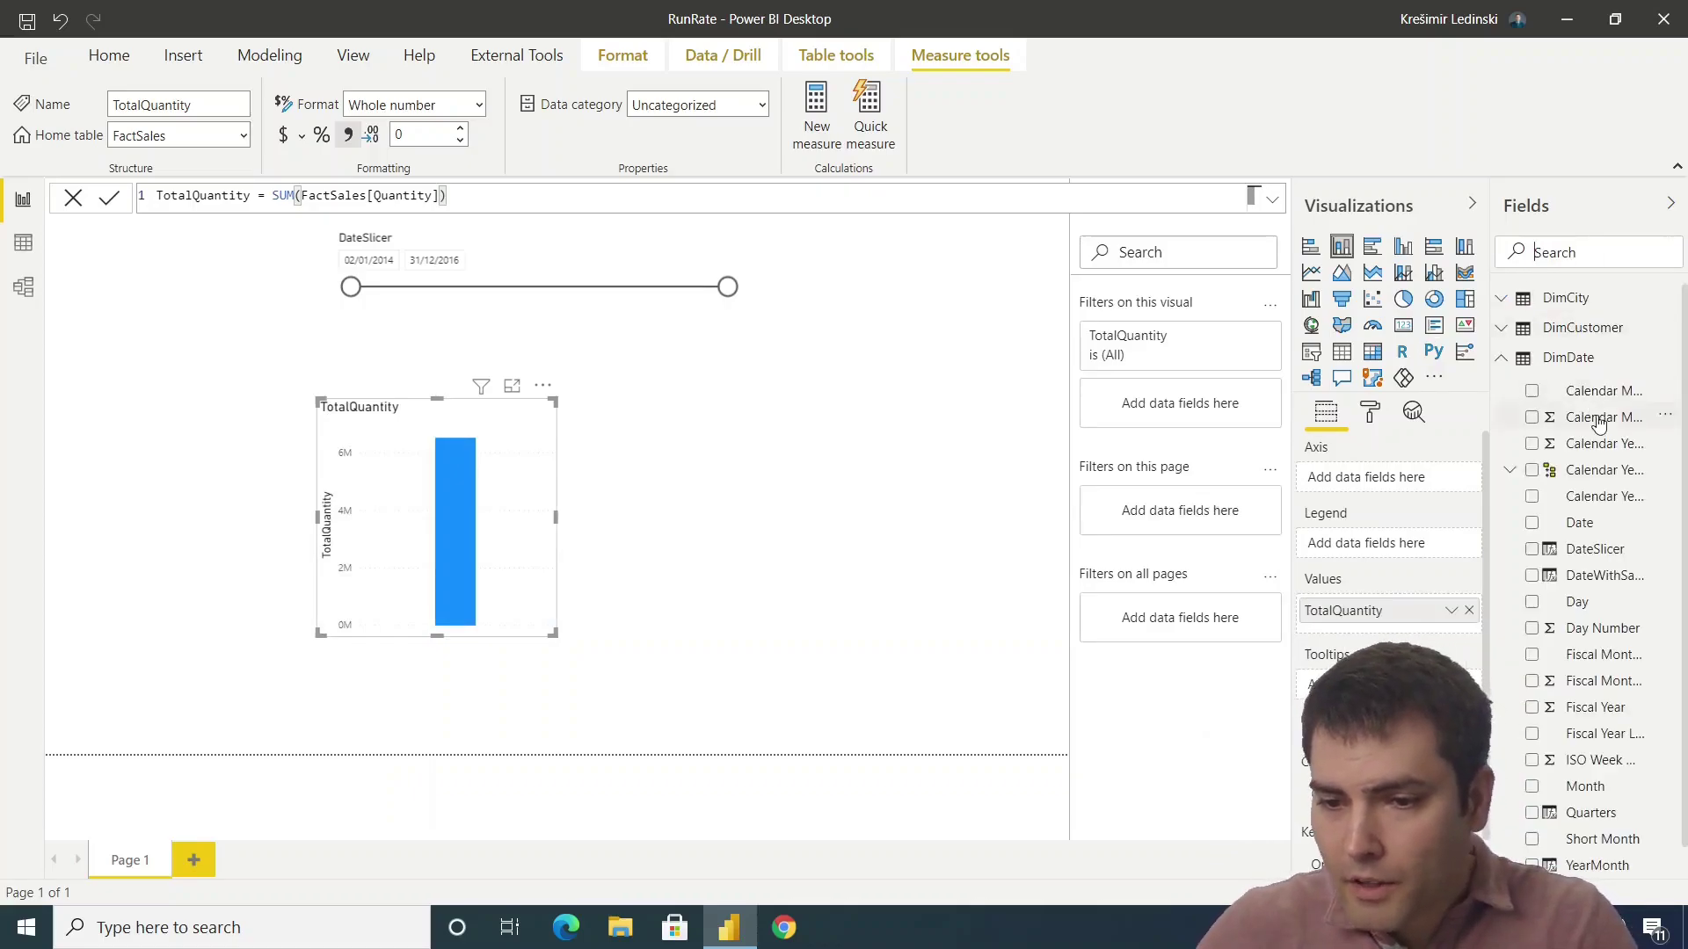
{"action": "left_click_drag", "start_coordinate": [1605, 479], "coordinate": [1406, 482]}
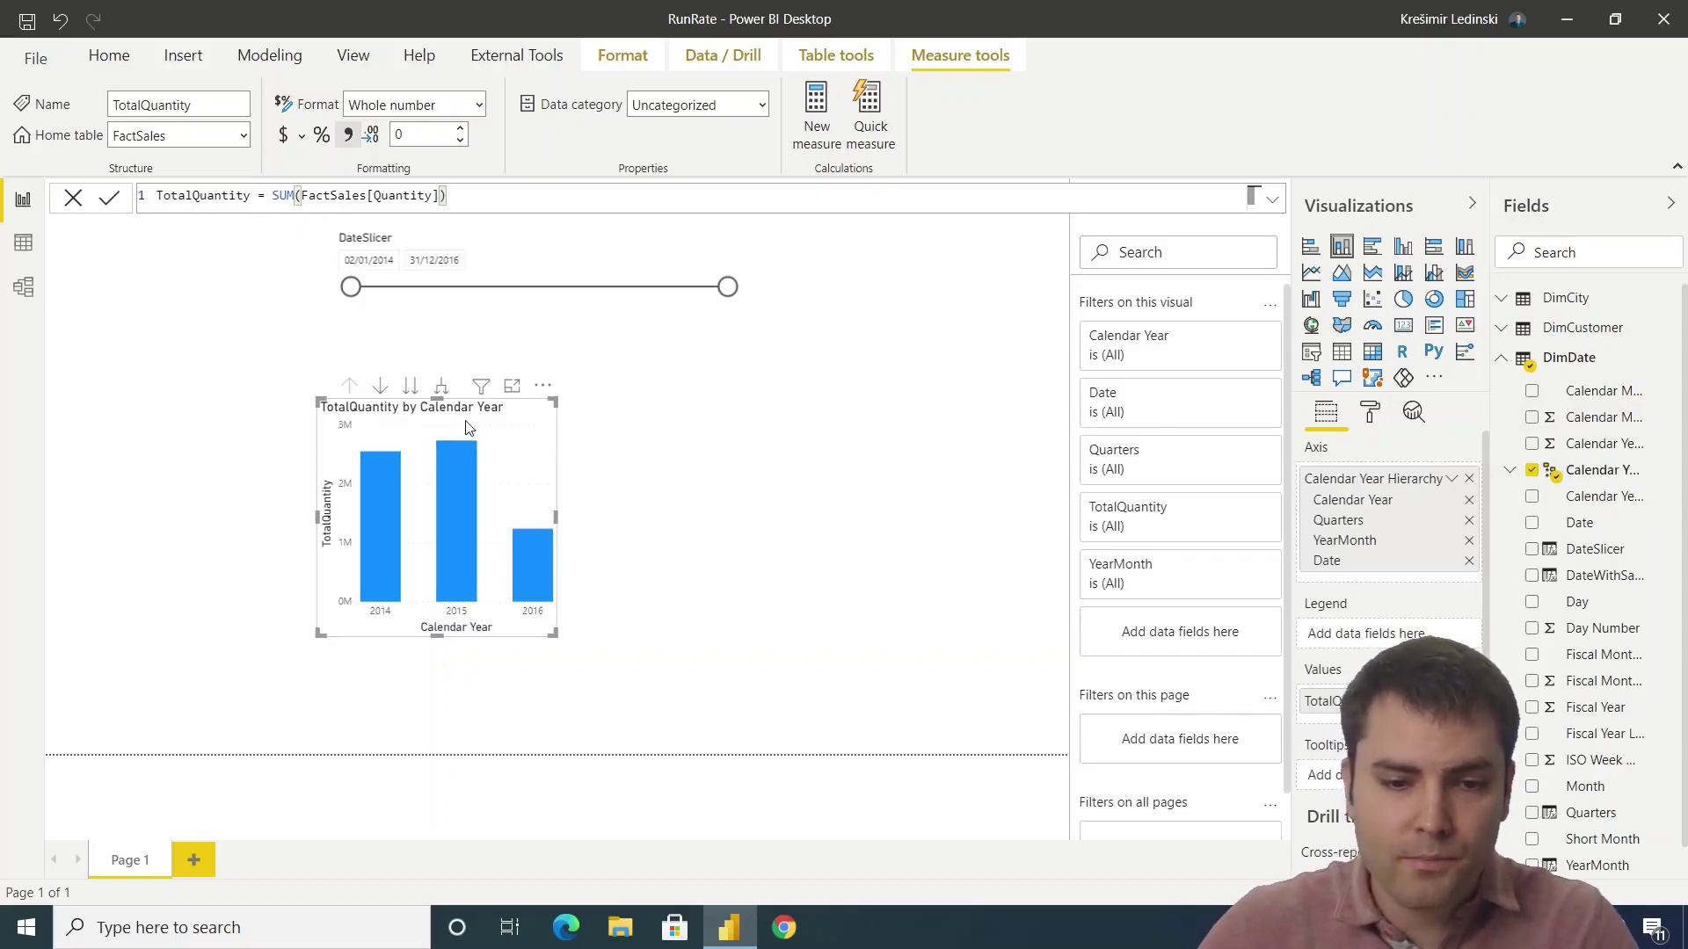
{"action": "left_click_drag", "start_coordinate": [556, 517], "coordinate": [786, 517]}
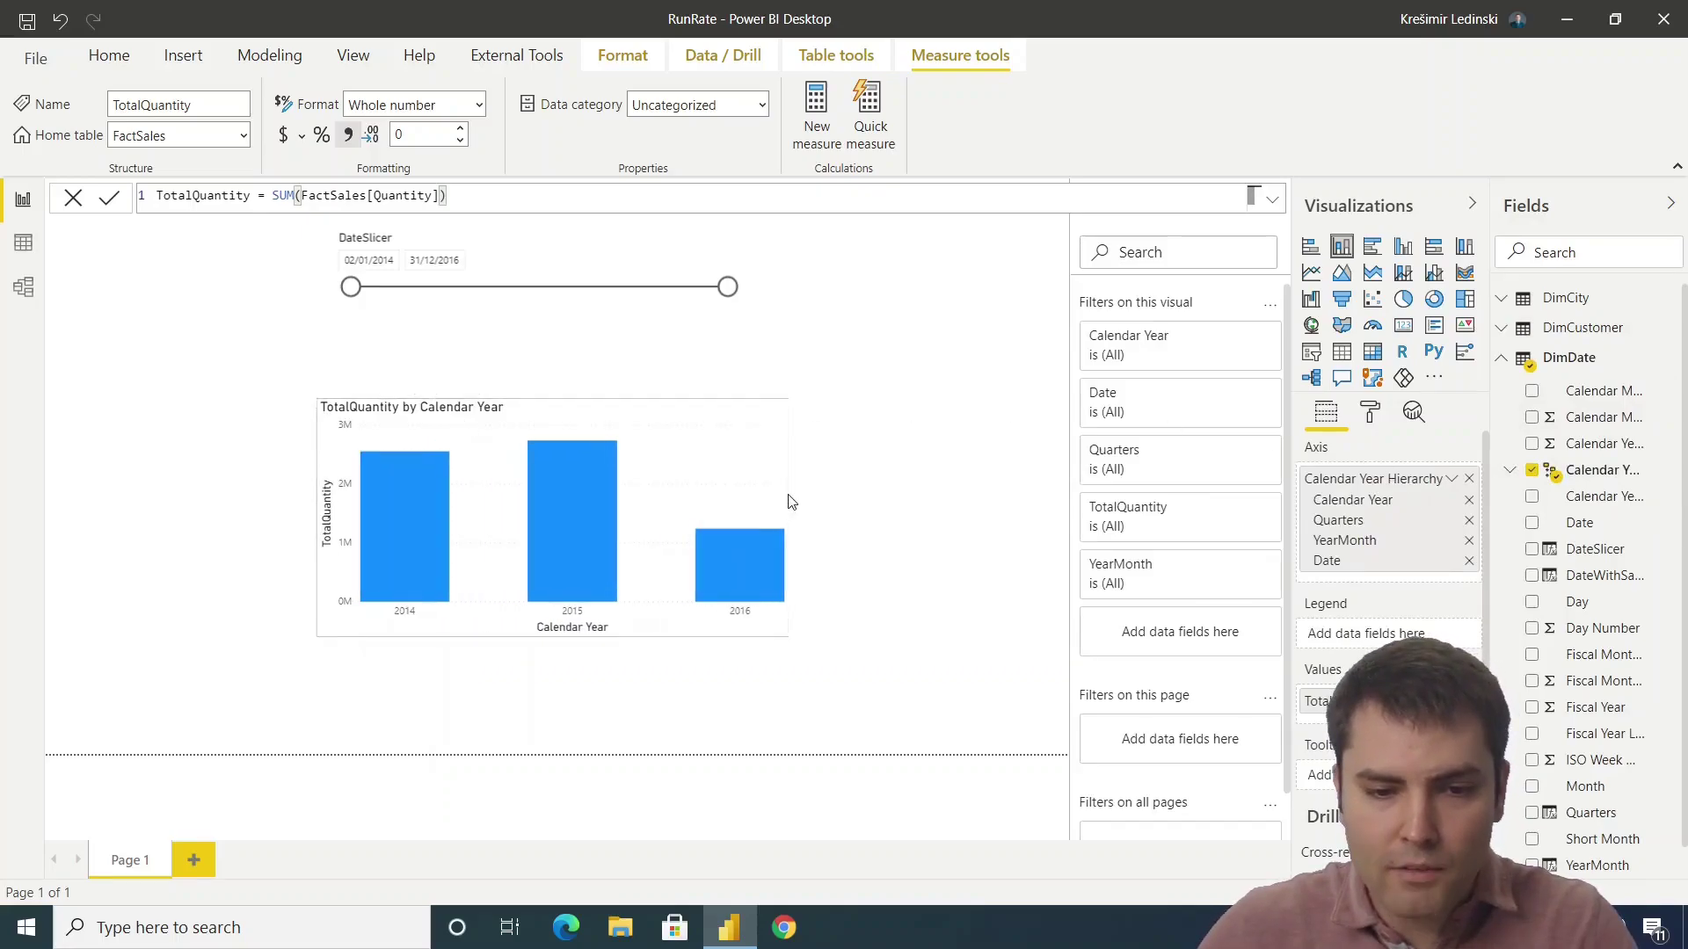
{"action": "mouse_move", "coordinate": [588, 428]}
{"action": "left_mouse_down"}
{"action": "mouse_move", "coordinate": [557, 425]}
{"action": "mouse_move", "coordinate": [583, 403]}
{"action": "left_mouse_up"}
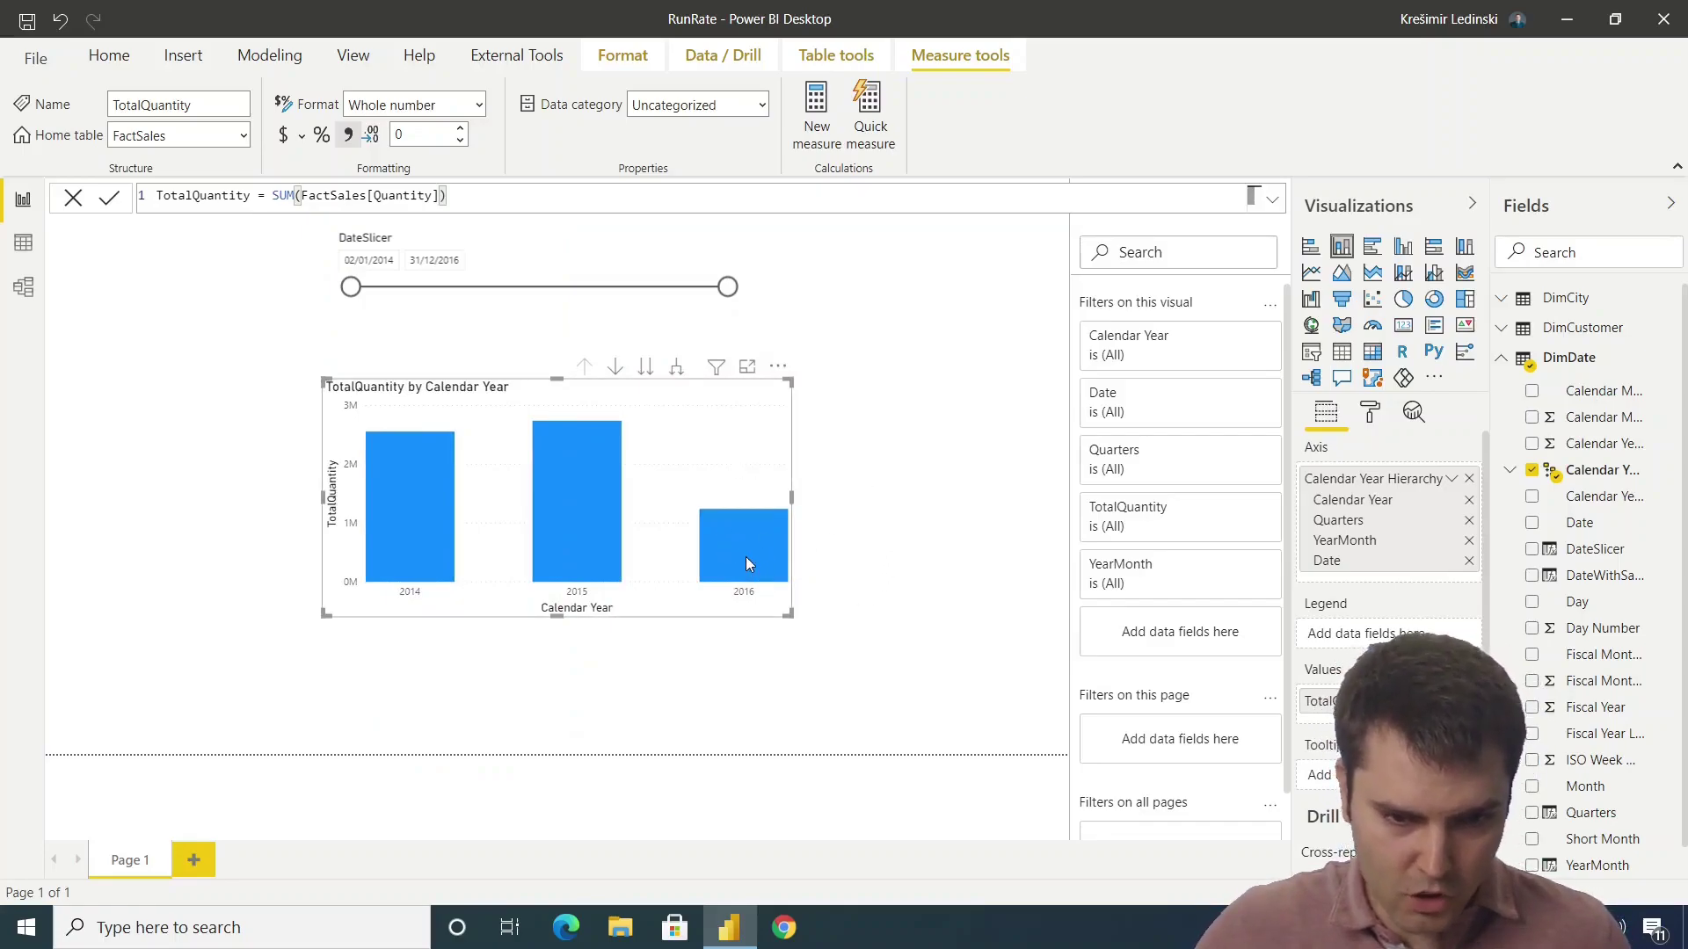
{"action": "left_click", "coordinate": [550, 262]}
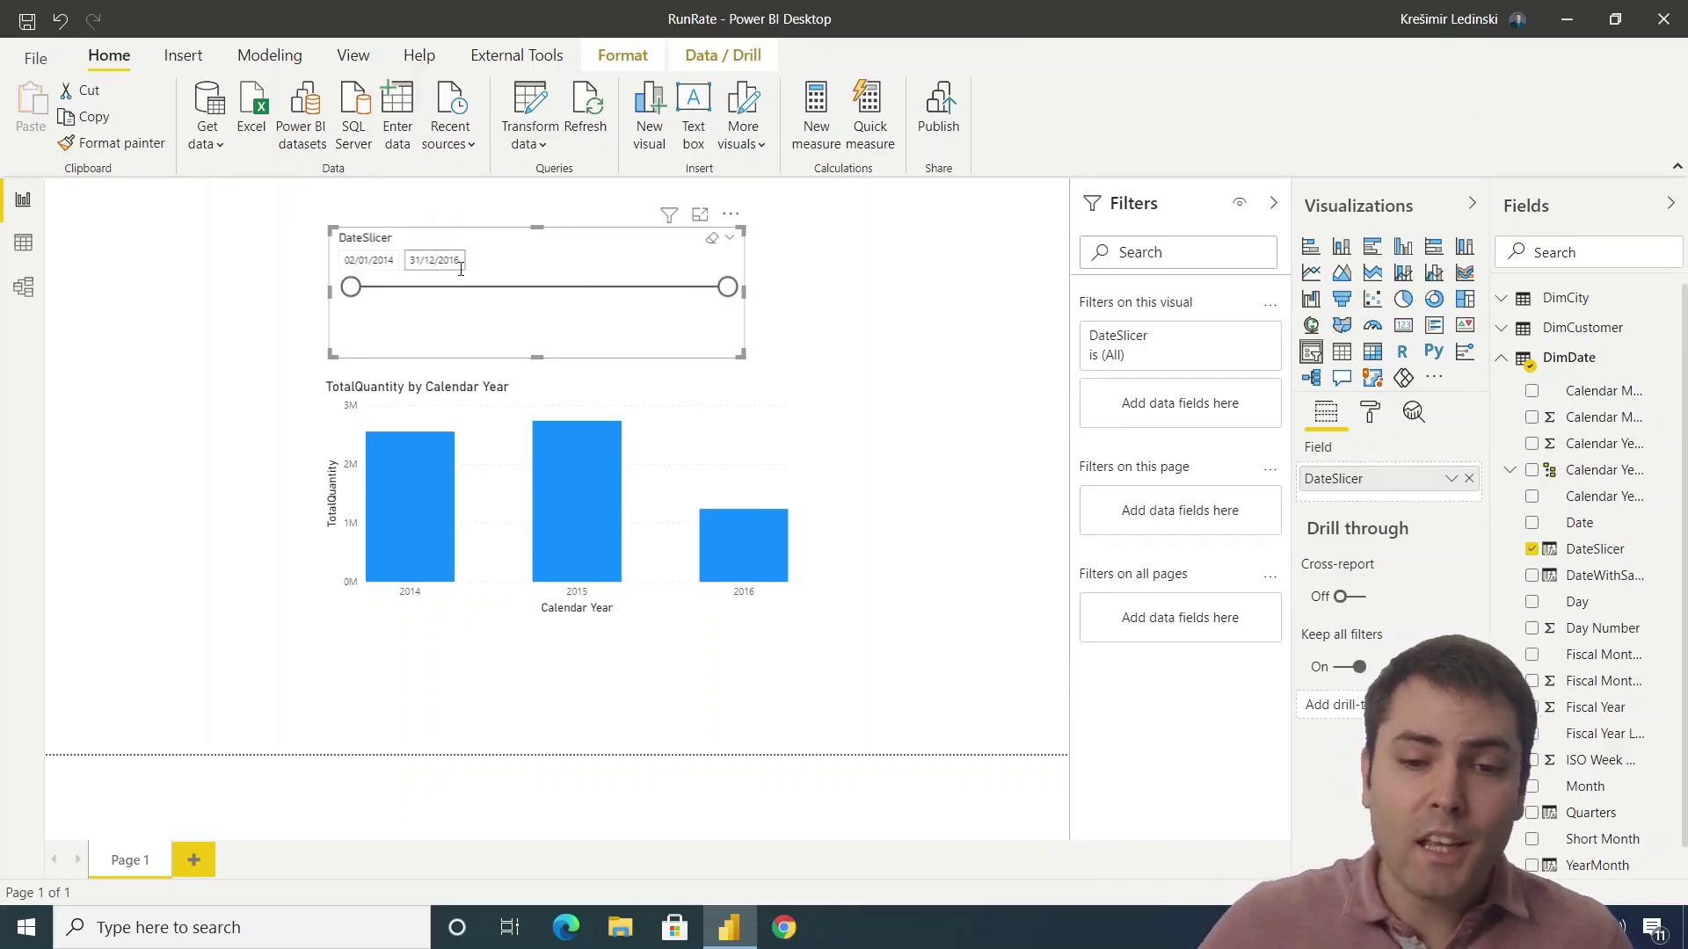
Step: End the slicer at 05/05/2016 and find DateWithSales with 'datew' to view its formula
{"action": "left_click_drag", "start_coordinate": [726, 291], "coordinate": [645, 291]}
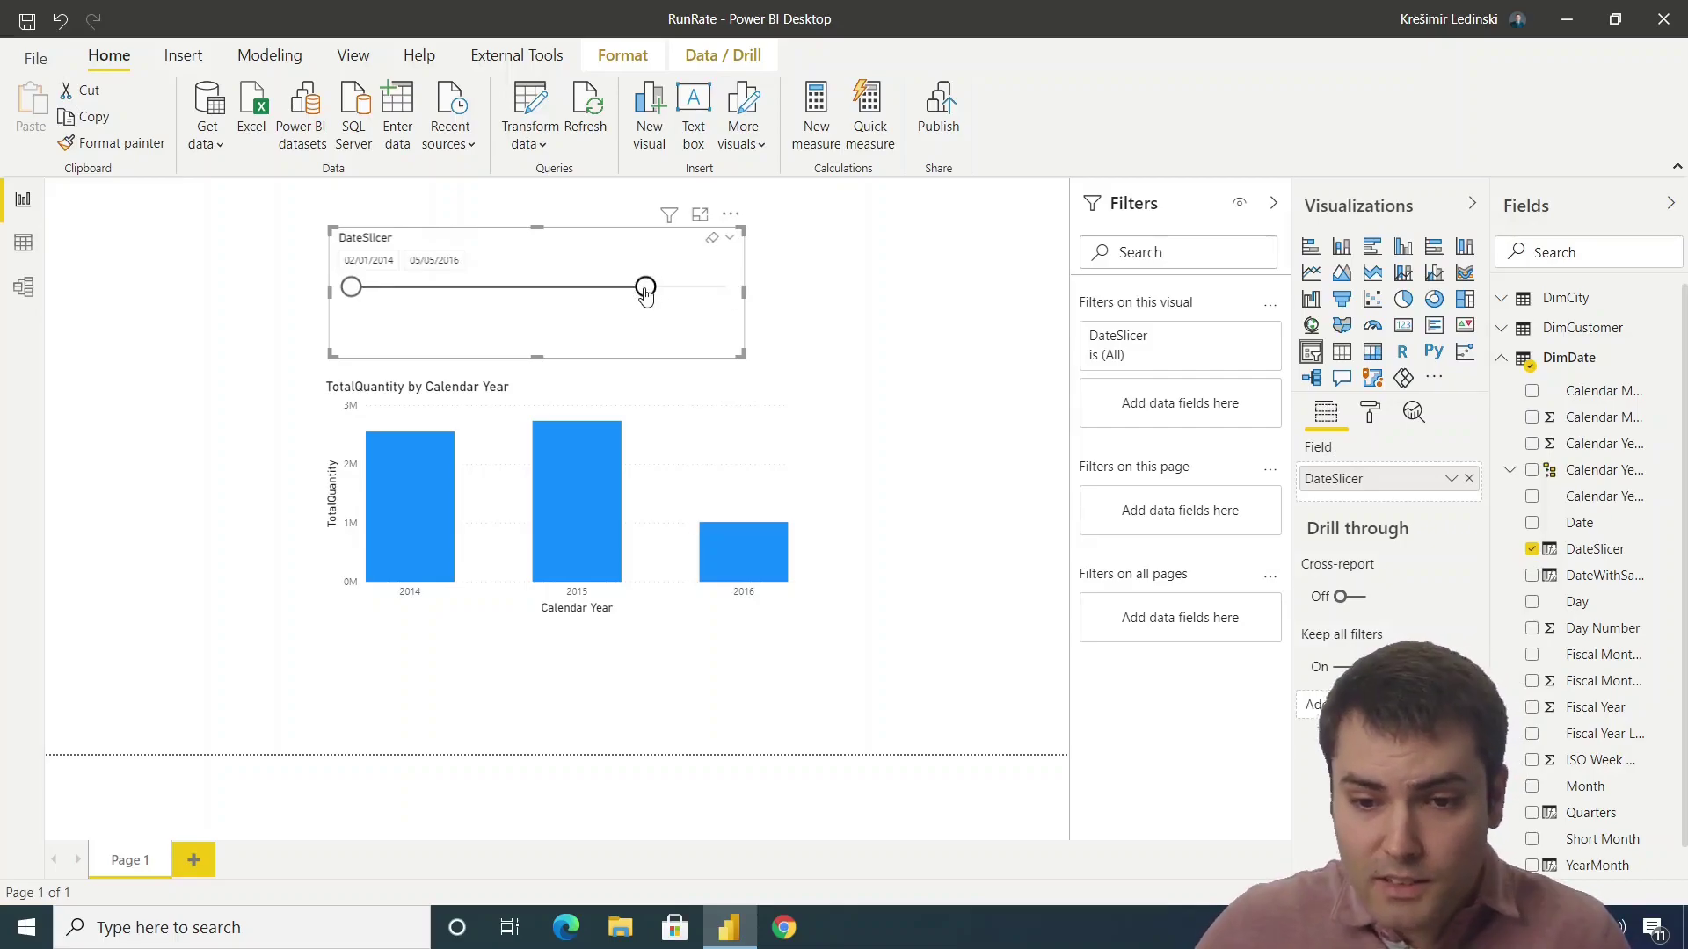
{"action": "left_click", "coordinate": [1567, 253]}
{"action": "type", "text": "datew"}
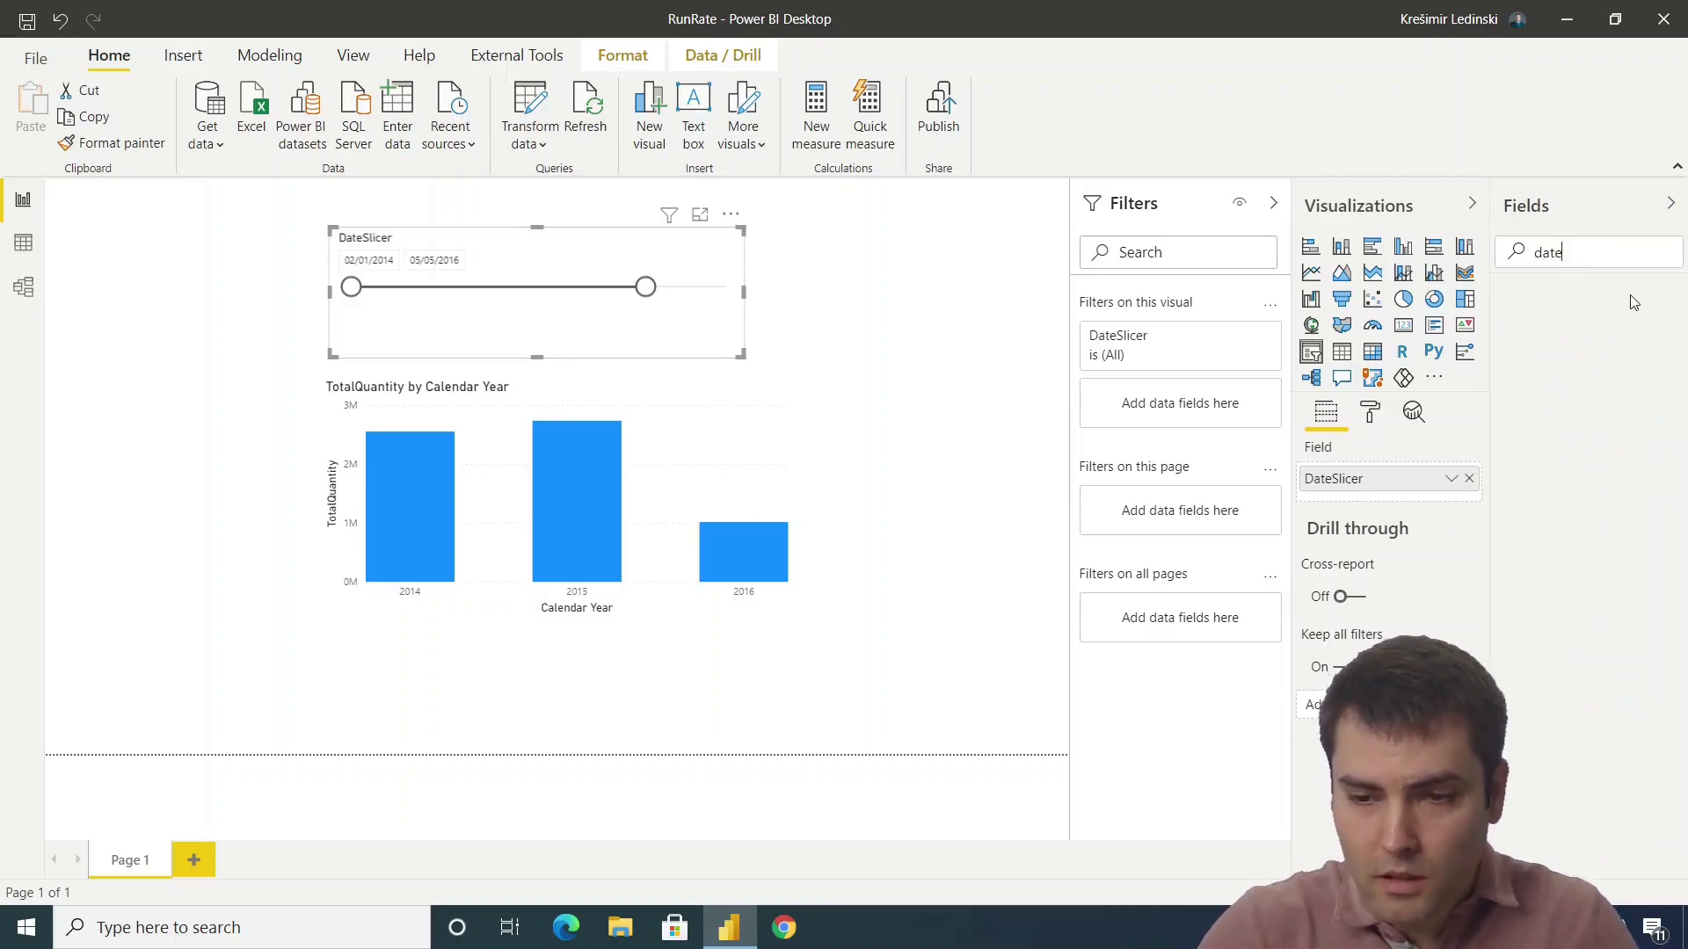
{"action": "left_click", "coordinate": [1615, 334]}
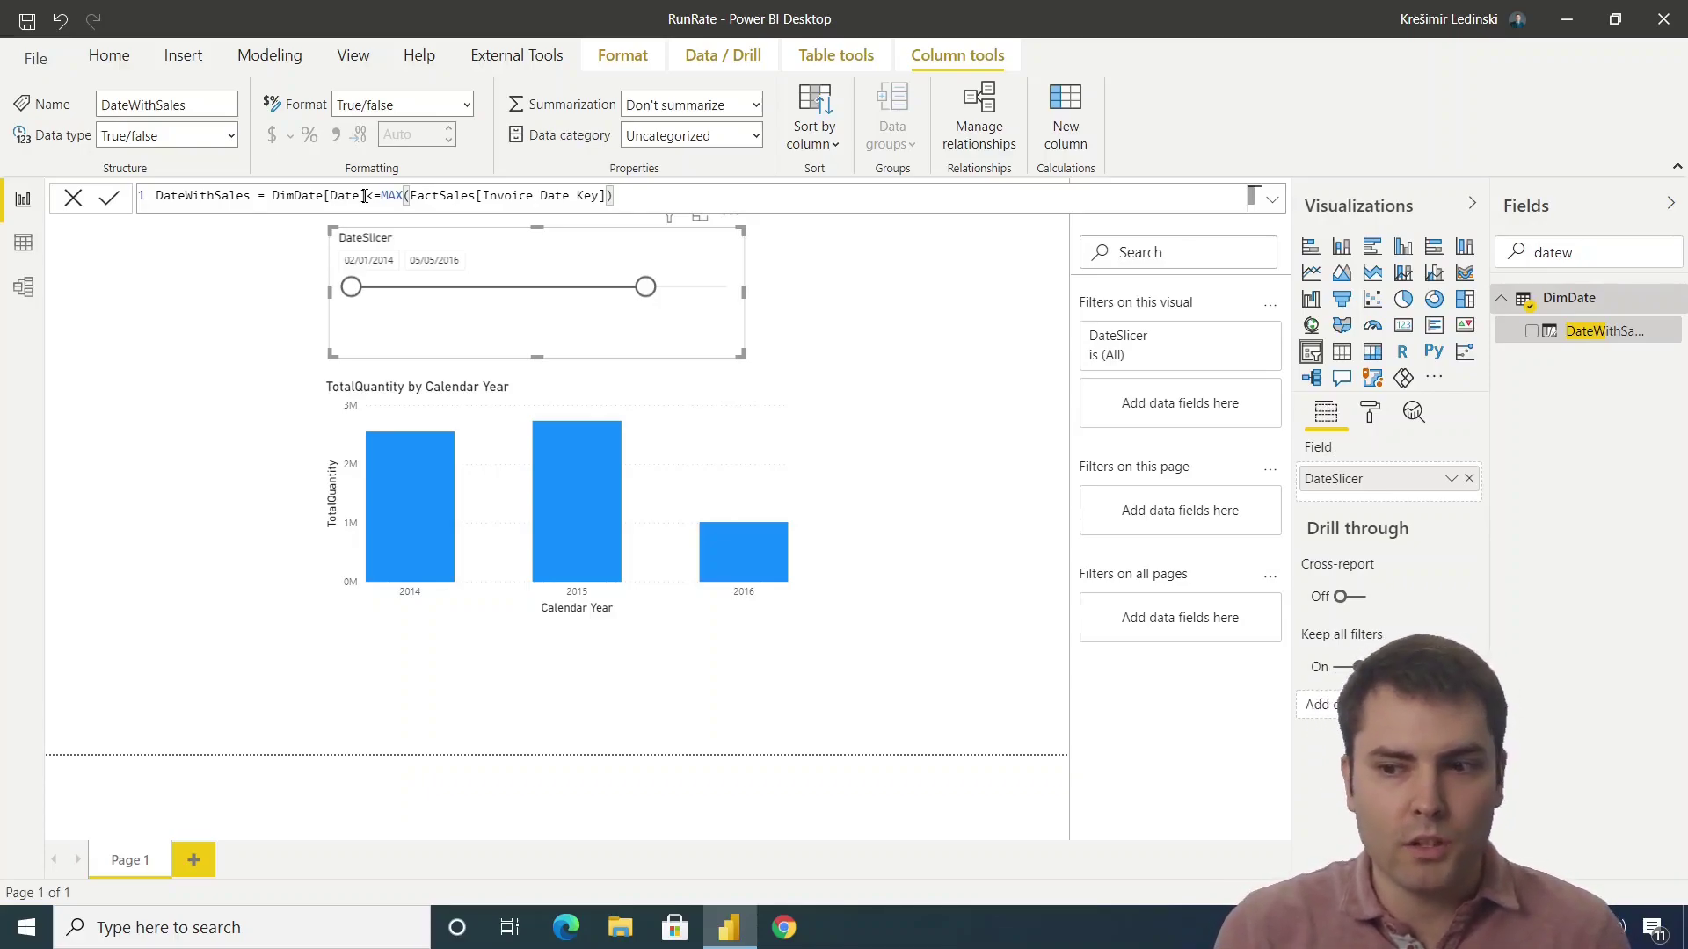
Step: Filter the slicer to DateWithSales = True so its range ends at 31/05/2016
{"action": "left_click_drag", "start_coordinate": [1599, 331], "coordinate": [1177, 406]}
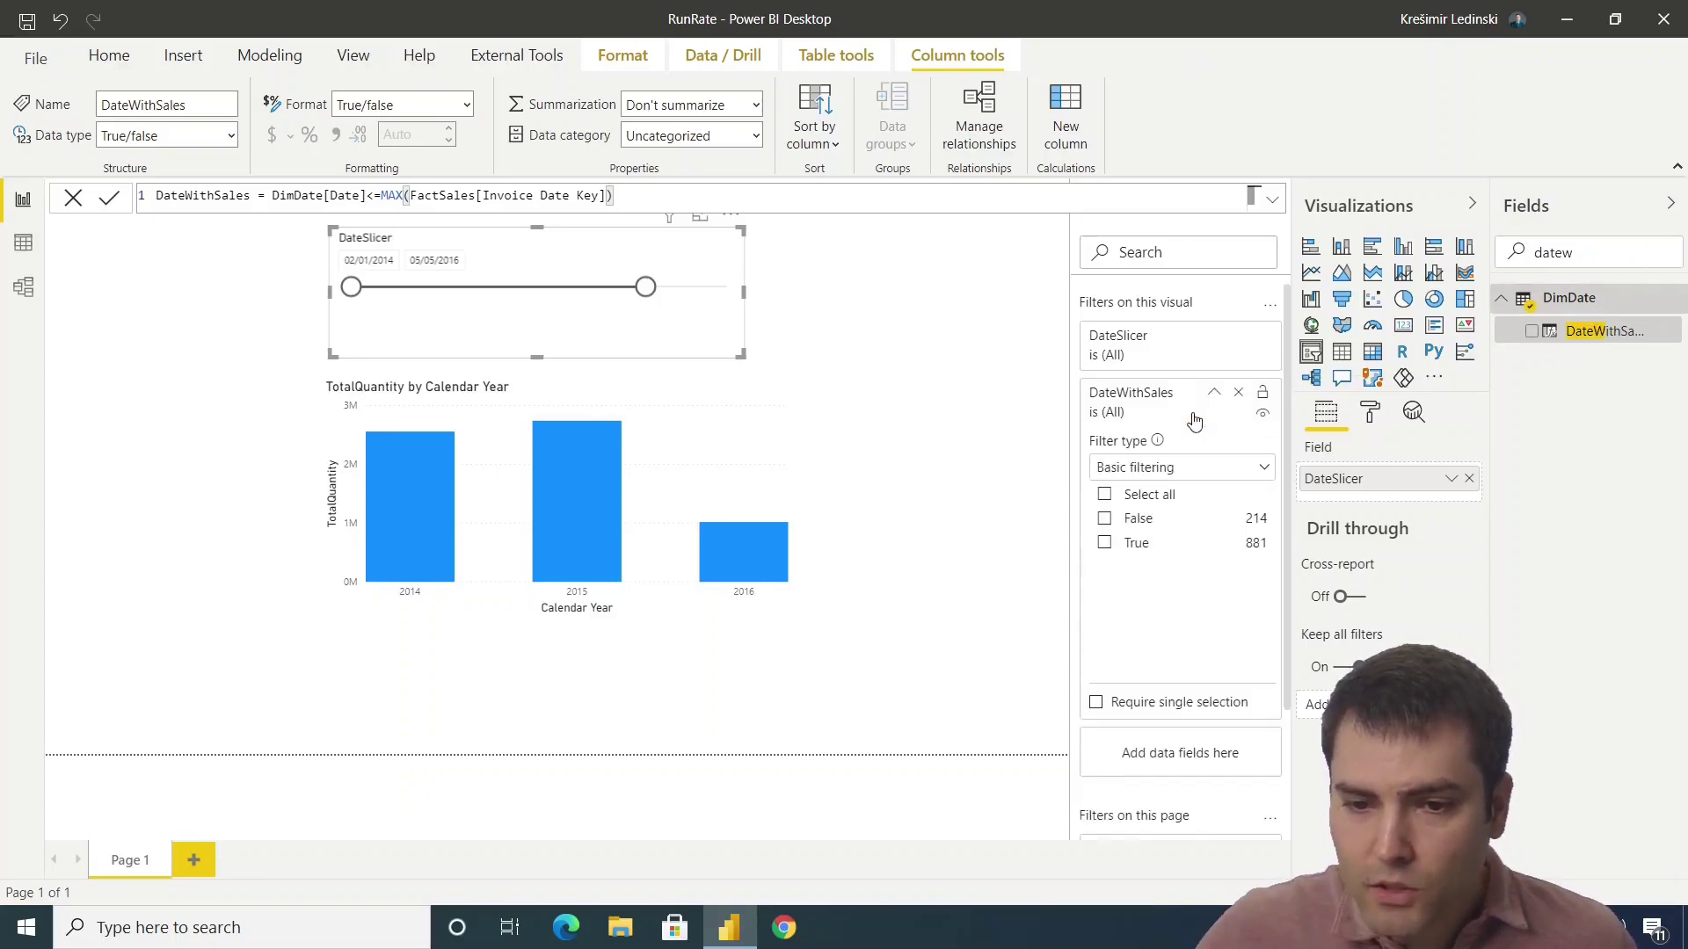
{"action": "left_click", "coordinate": [1104, 543]}
{"action": "mouse_move", "coordinate": [718, 288]}
{"action": "left_mouse_down"}
{"action": "mouse_move", "coordinate": [689, 290]}
{"action": "mouse_move", "coordinate": [736, 290]}
{"action": "left_mouse_up"}
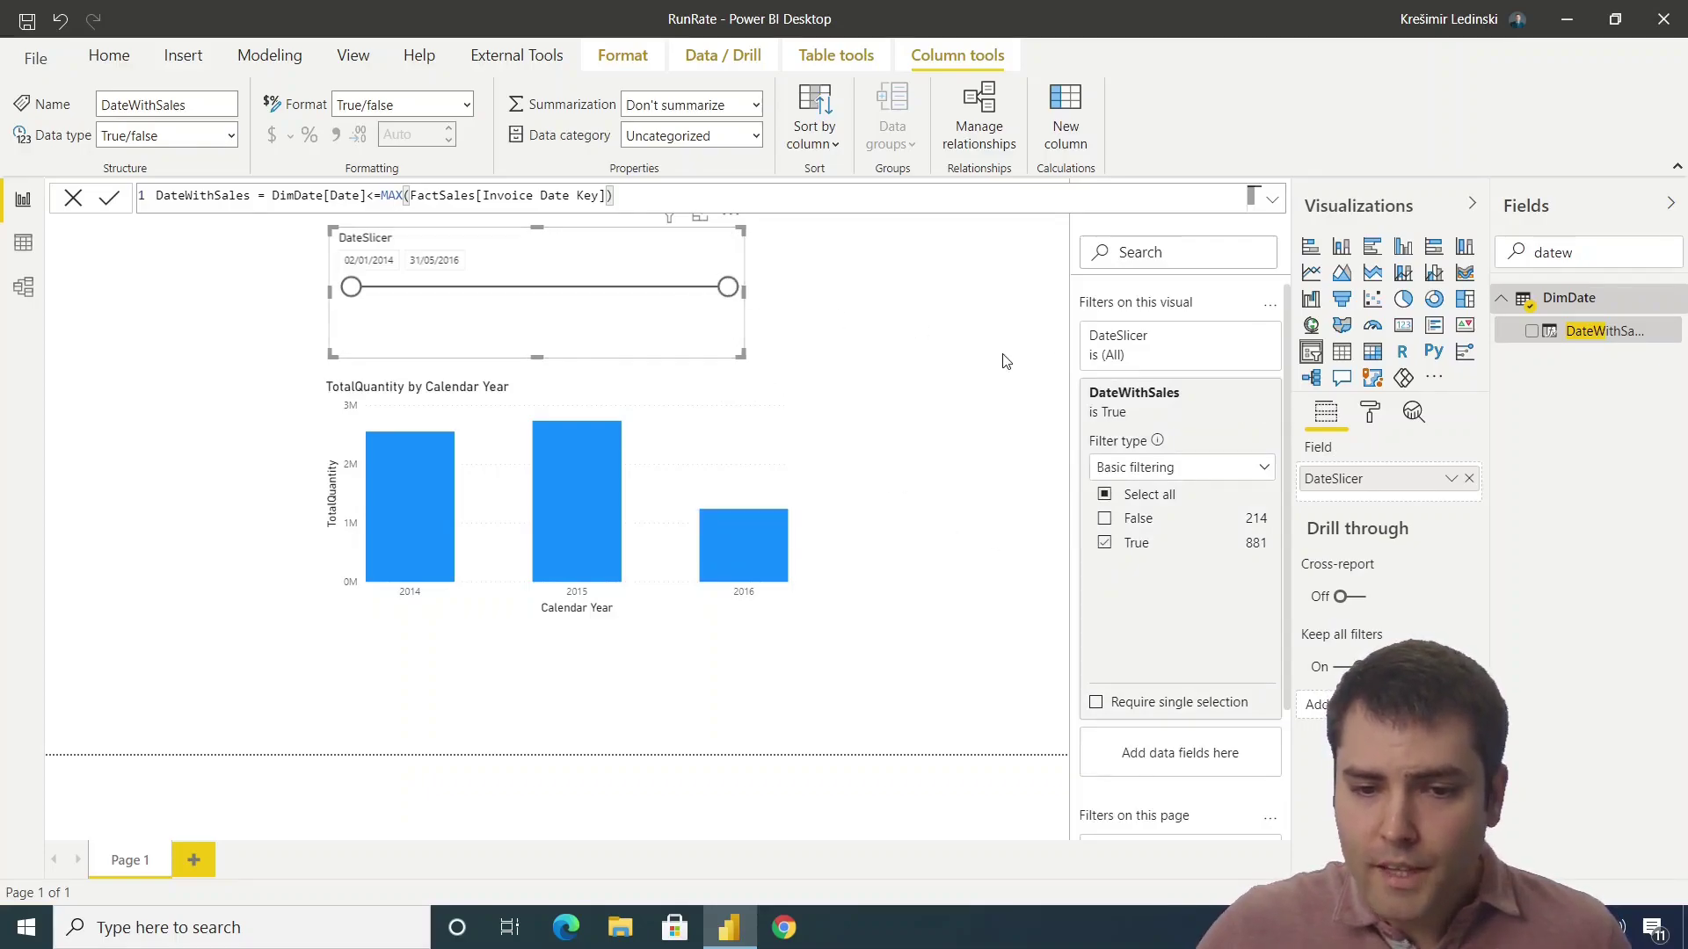
Step: Select the chart, clear the field search, add a new measure, and expand FactSales
{"action": "left_click", "coordinate": [736, 397]}
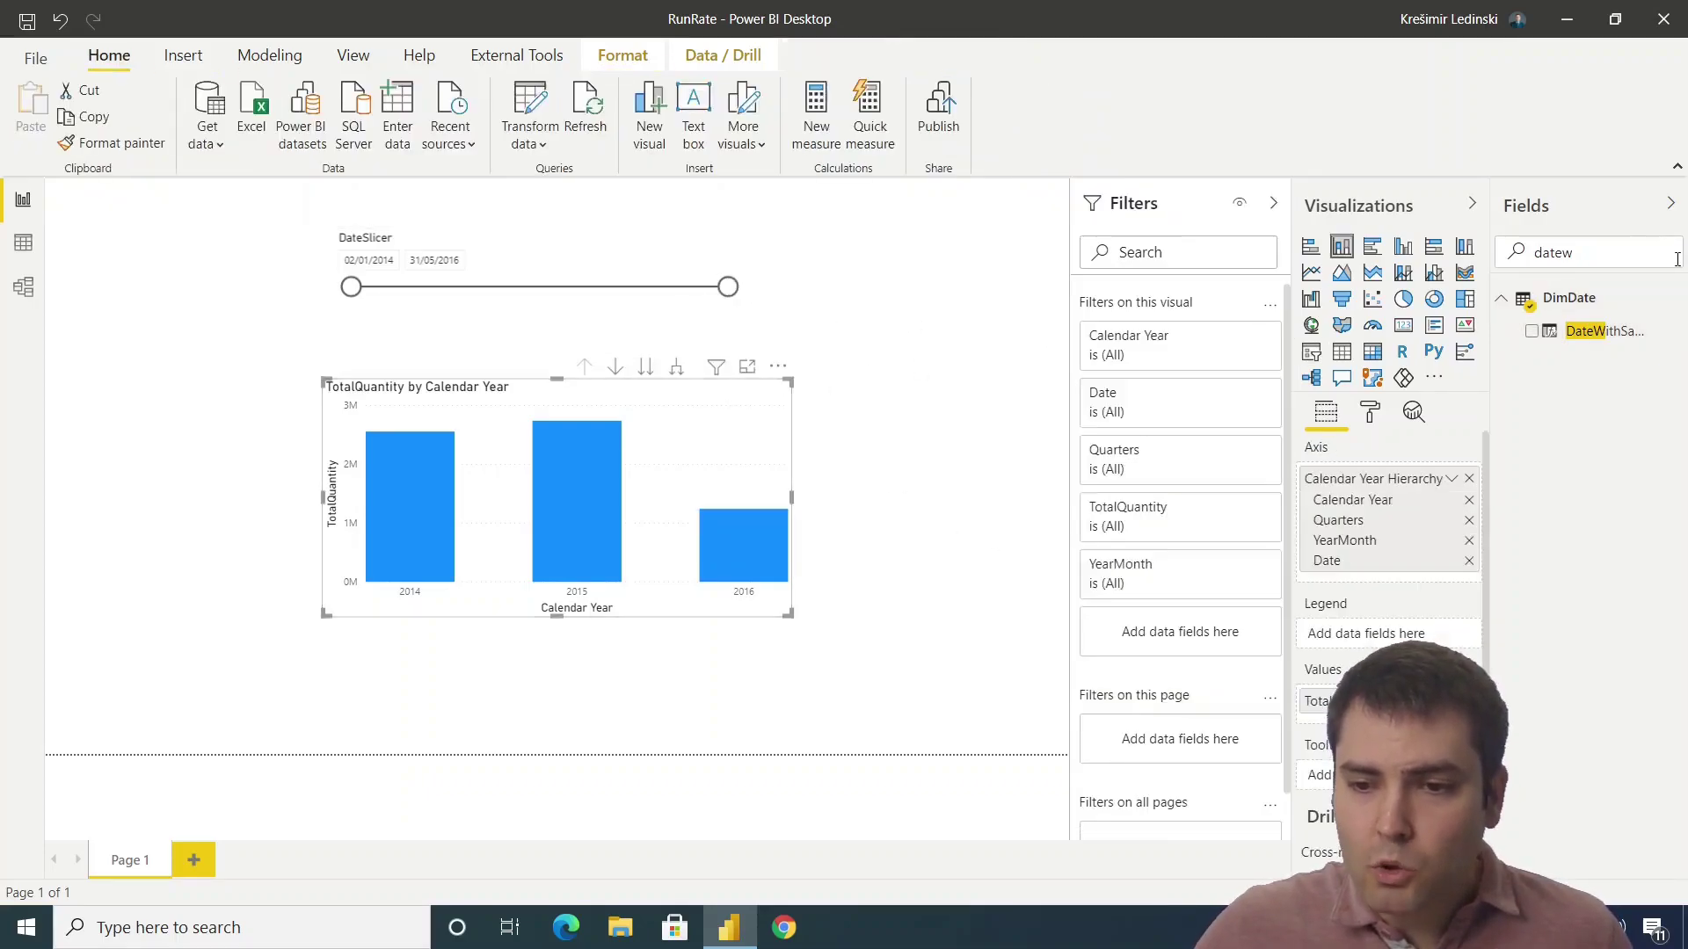
{"action": "double_click", "coordinate": [1596, 258]}
{"action": "key", "text": "BackSpace"}
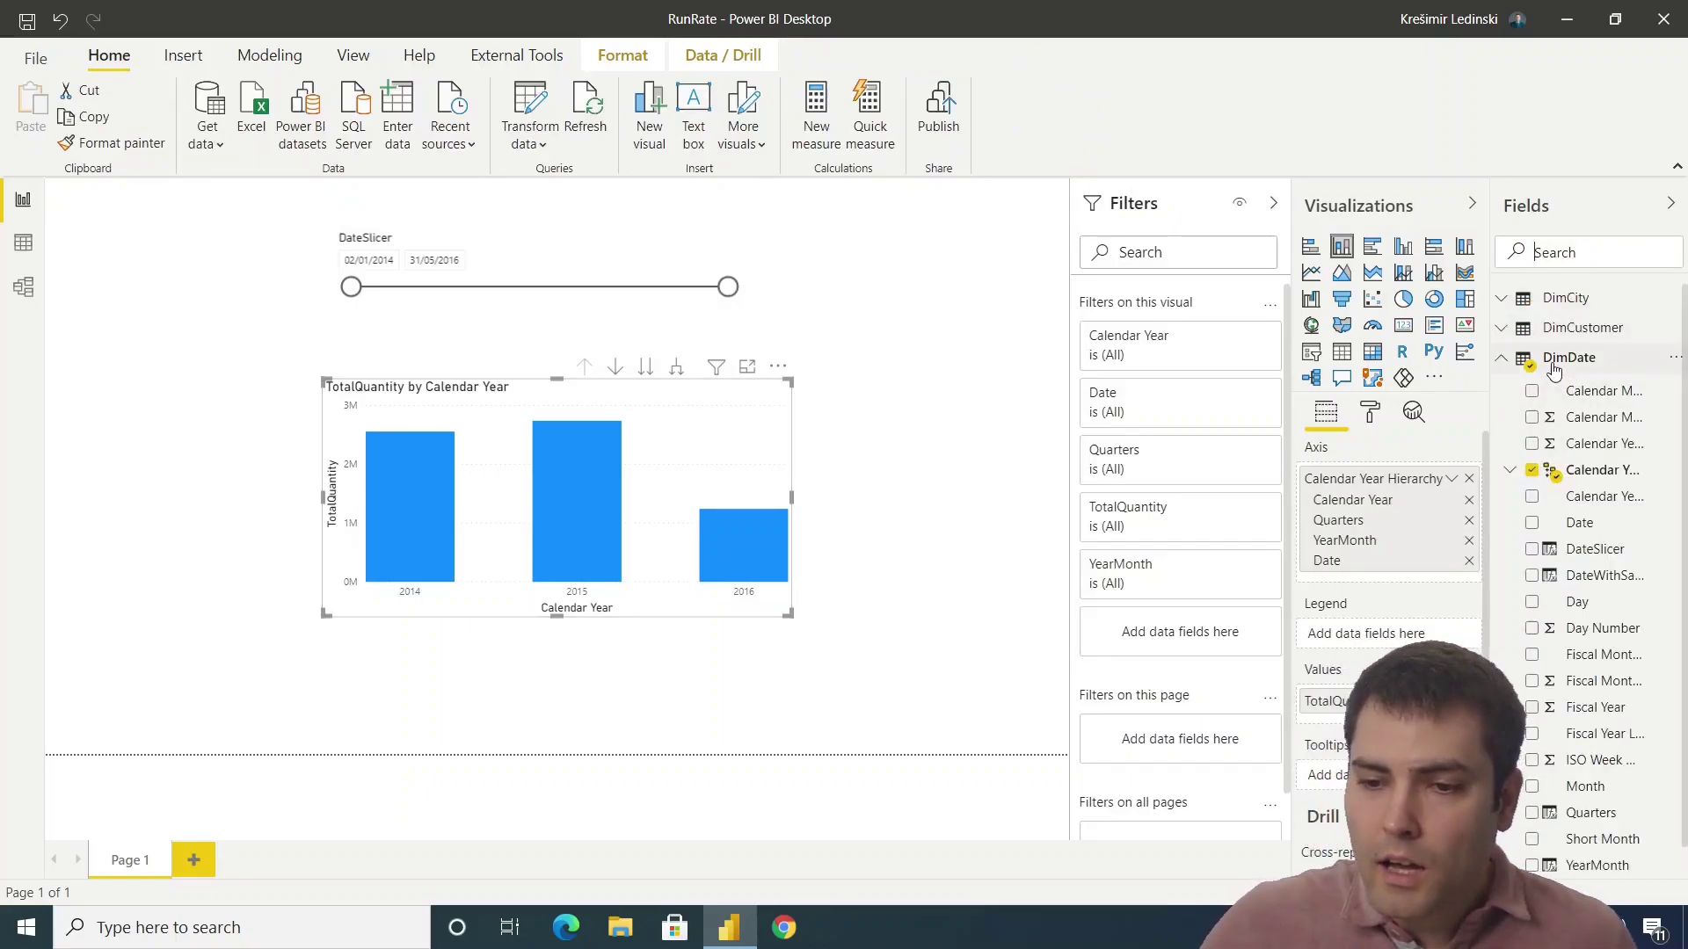
{"action": "right_click", "coordinate": [1554, 372]}
{"action": "left_click", "coordinate": [1556, 444]}
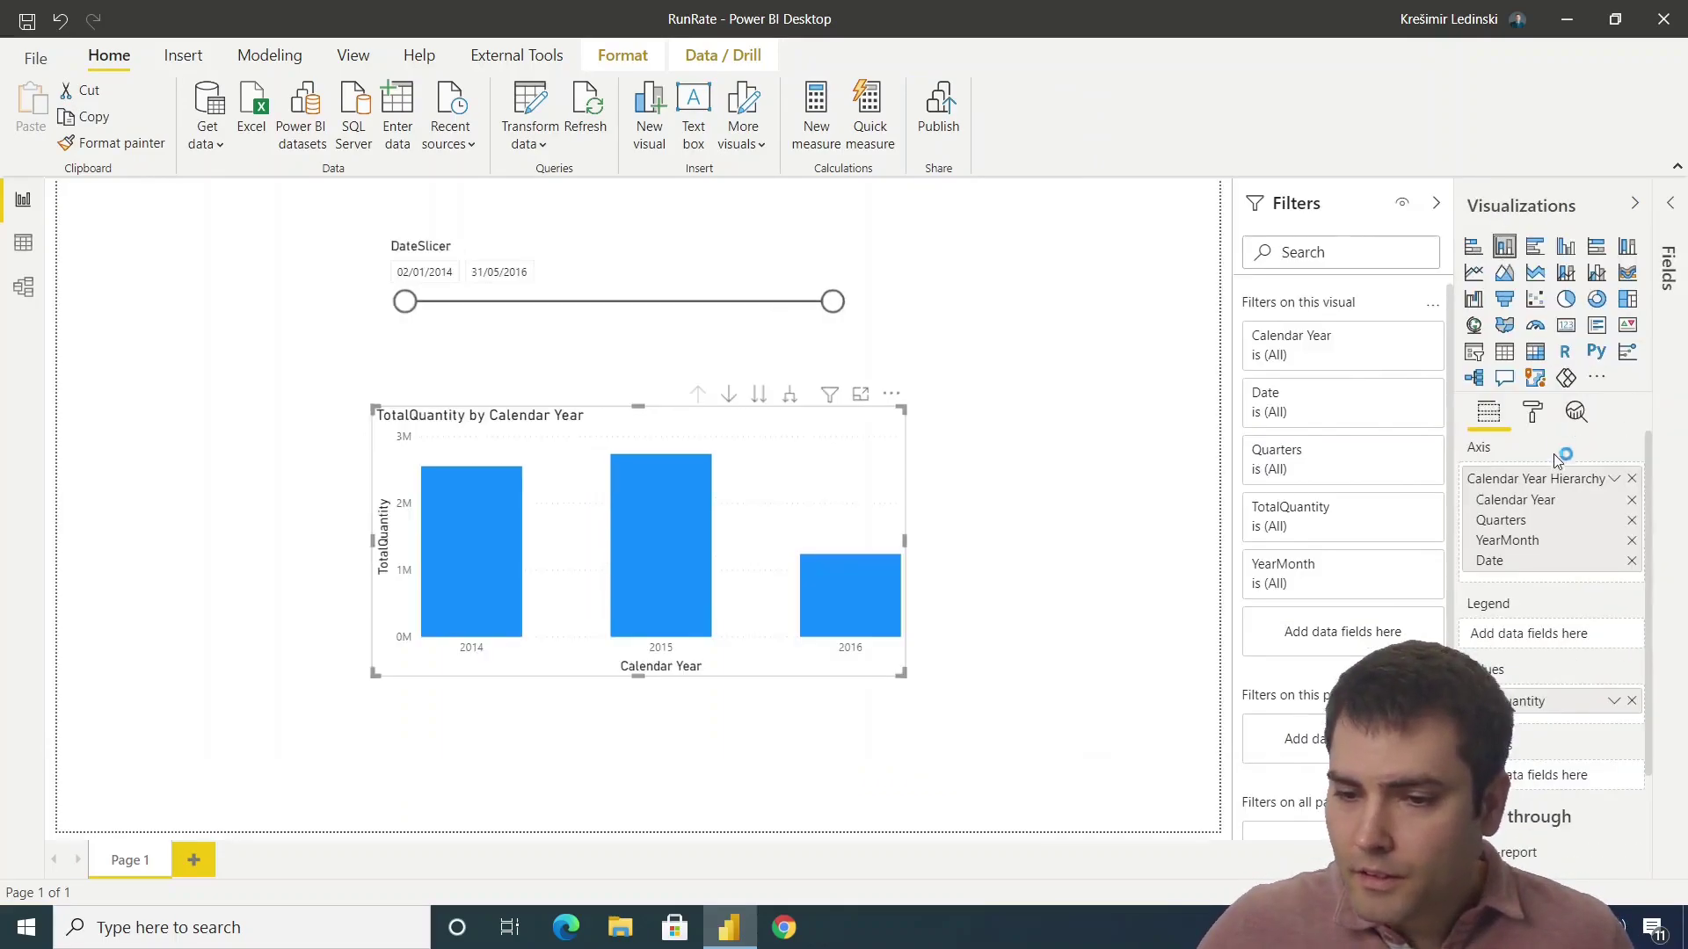
{"action": "left_click", "coordinate": [1671, 205]}
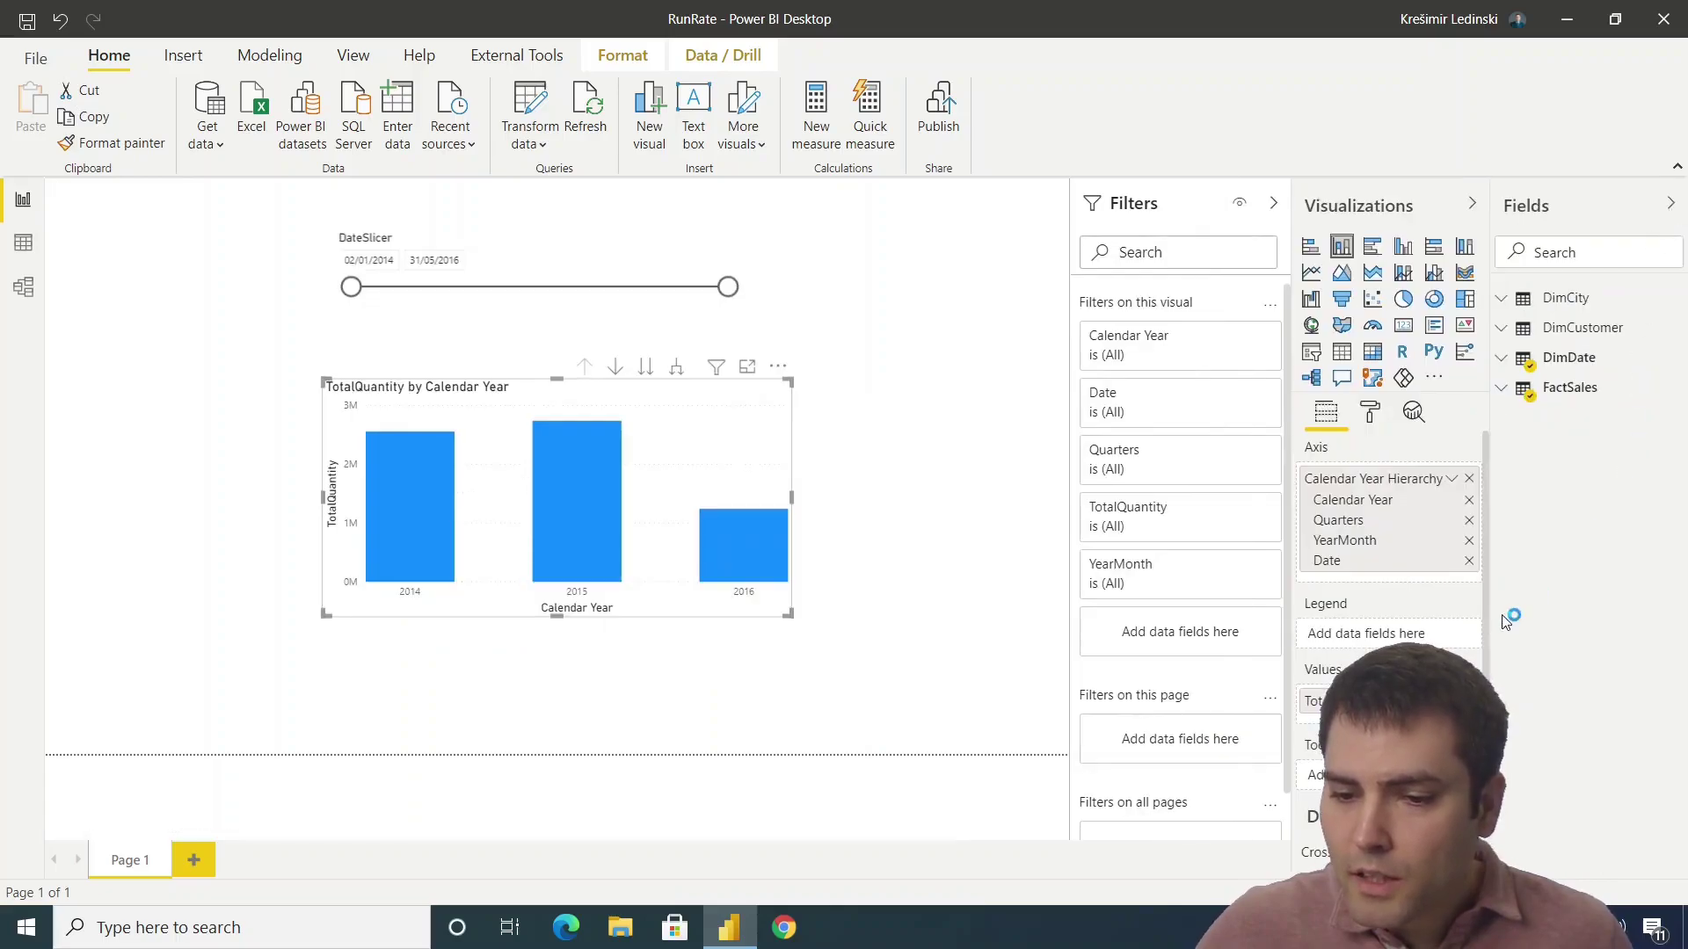
{"action": "left_click", "coordinate": [1569, 387]}
Step: Create a FactSales measure RunRateQty = DIVIDE( with [TotalQuantity] as the numerator
{"action": "right_click", "coordinate": [1574, 394]}
{"action": "left_click", "coordinate": [1582, 417]}
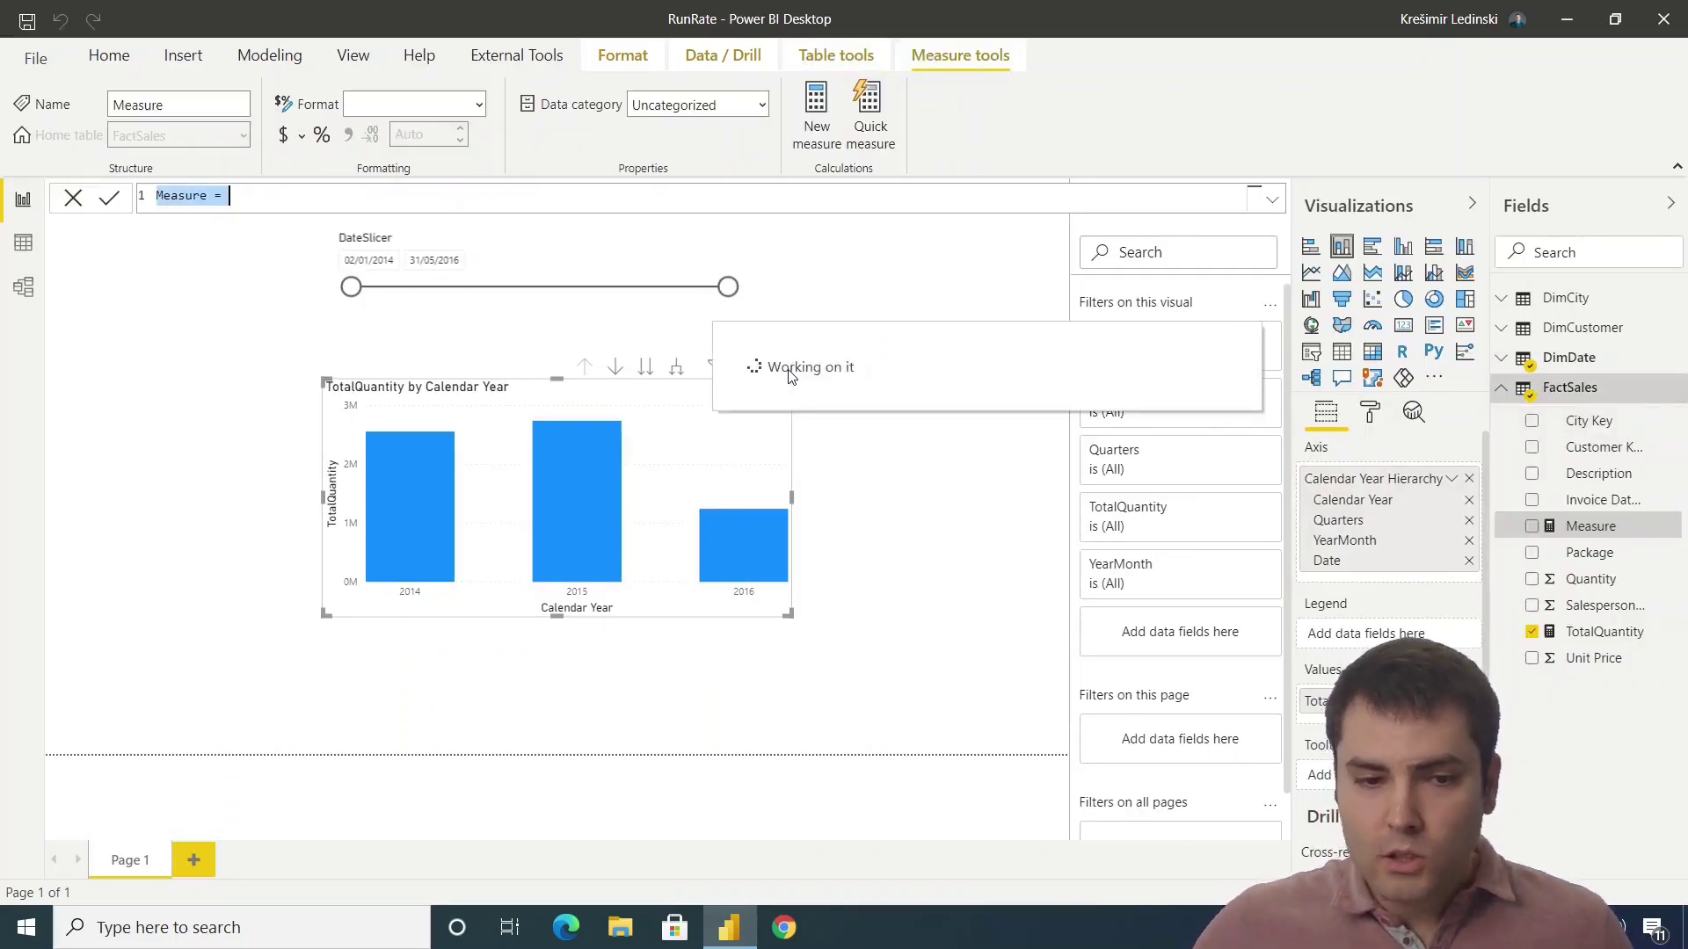
{"action": "type", "text": "RunRateQty ="}
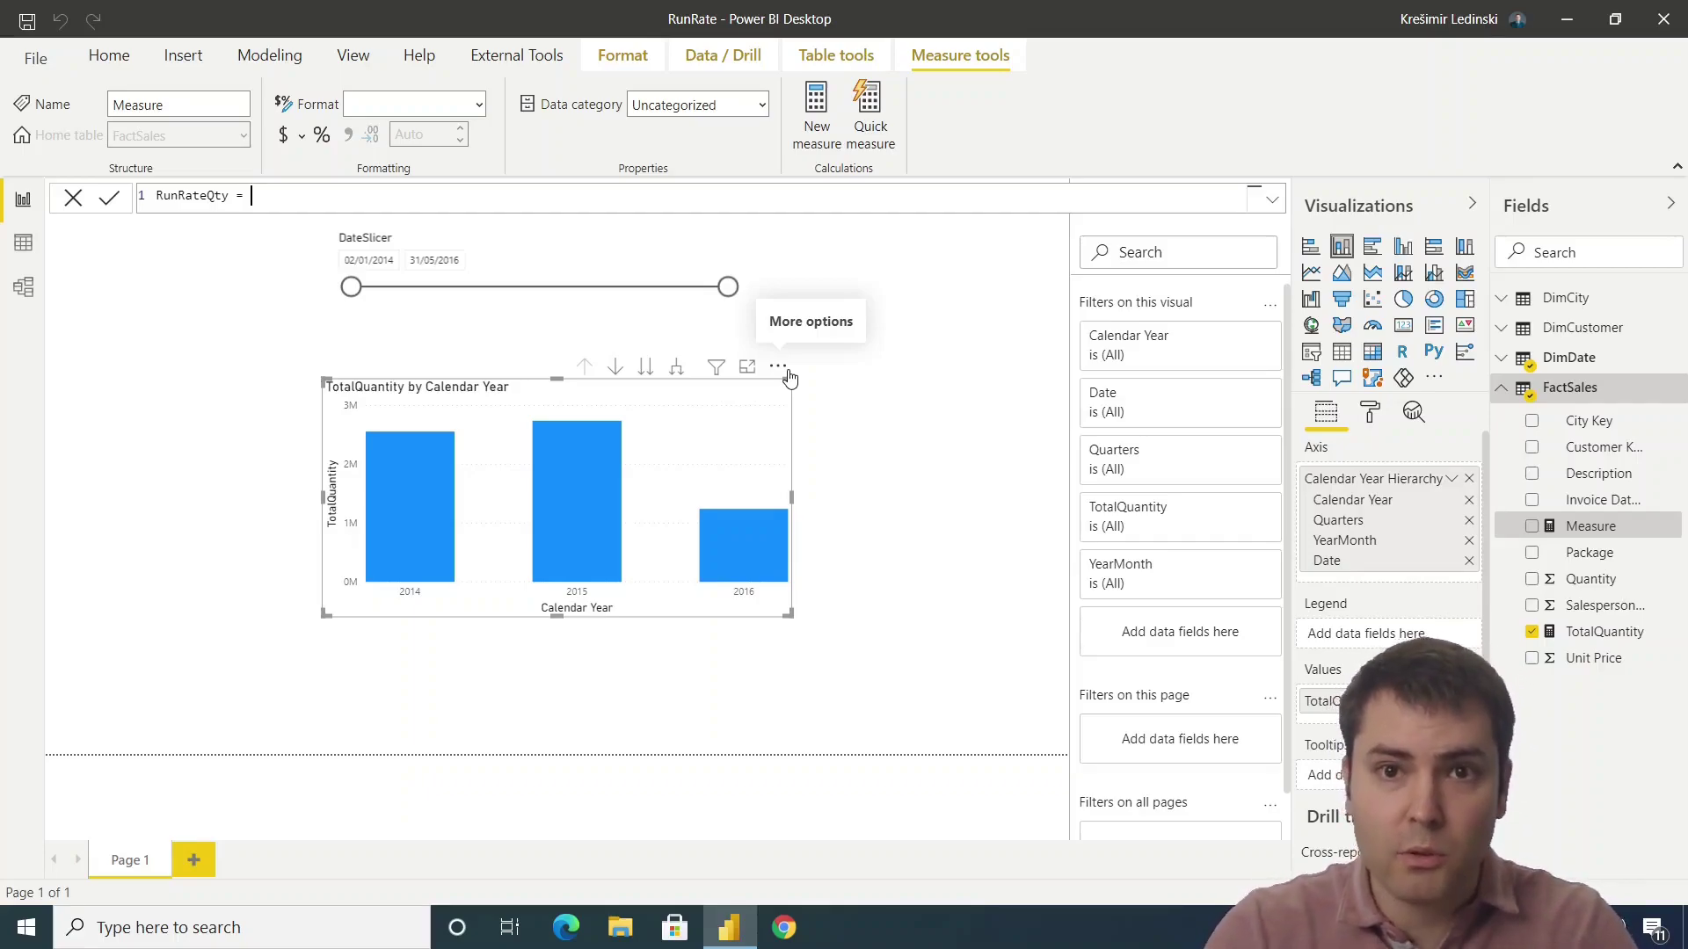
{"action": "type", "text": "DIVIDE("}
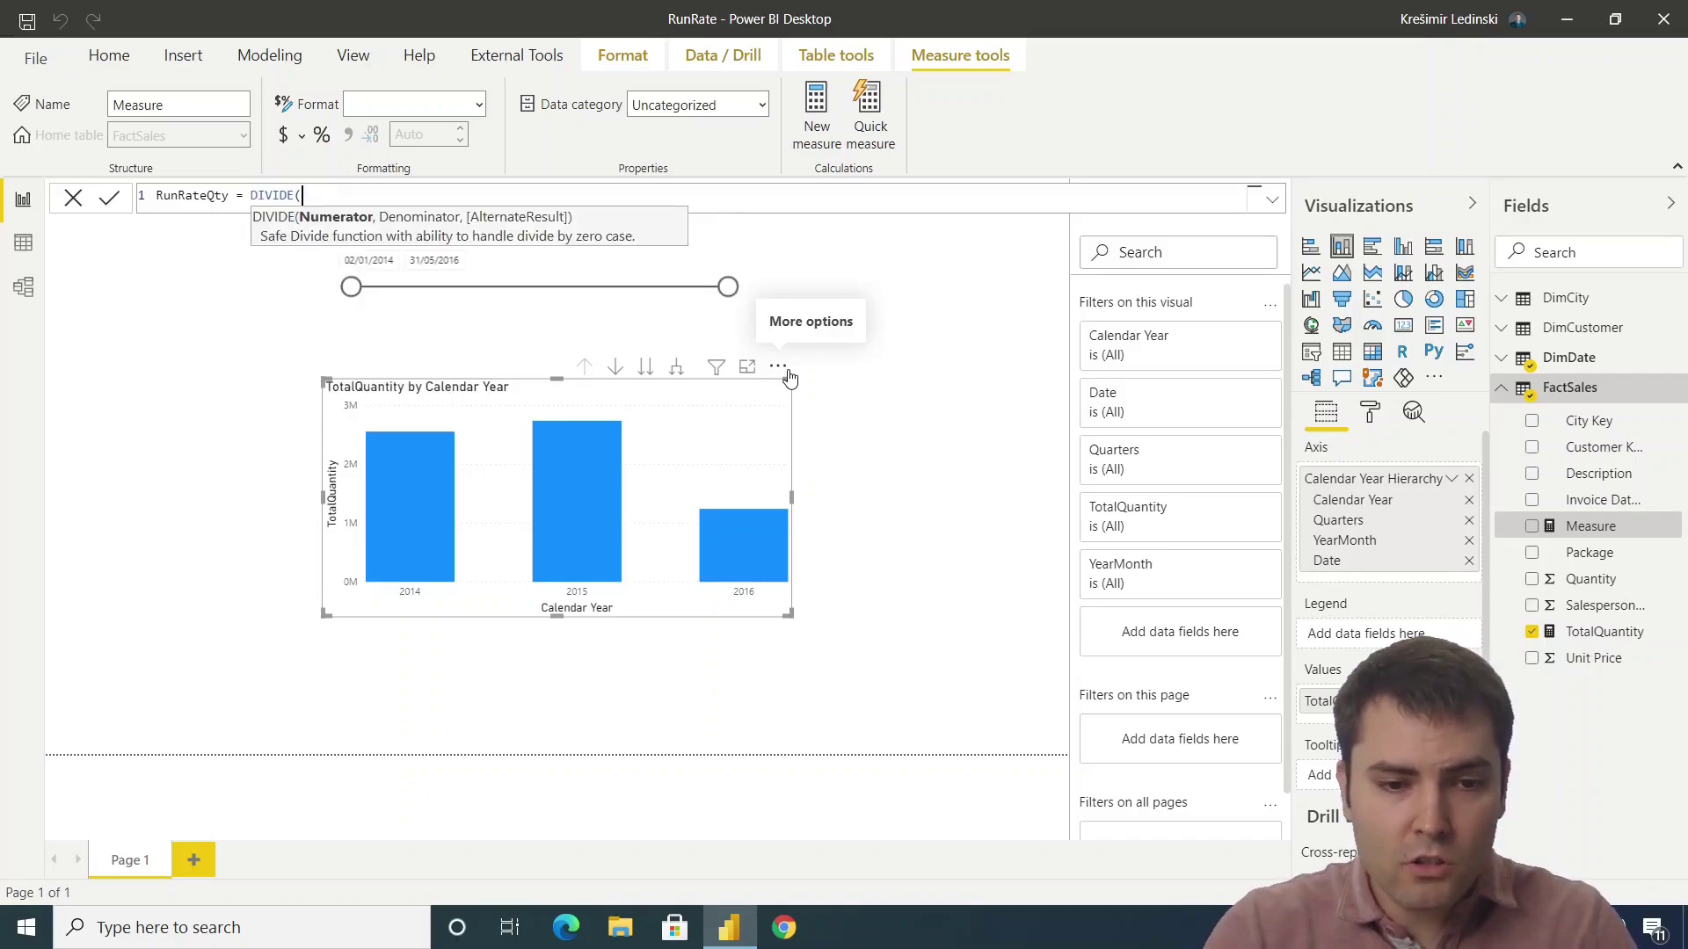
{"action": "key", "text": "shift+Return"}
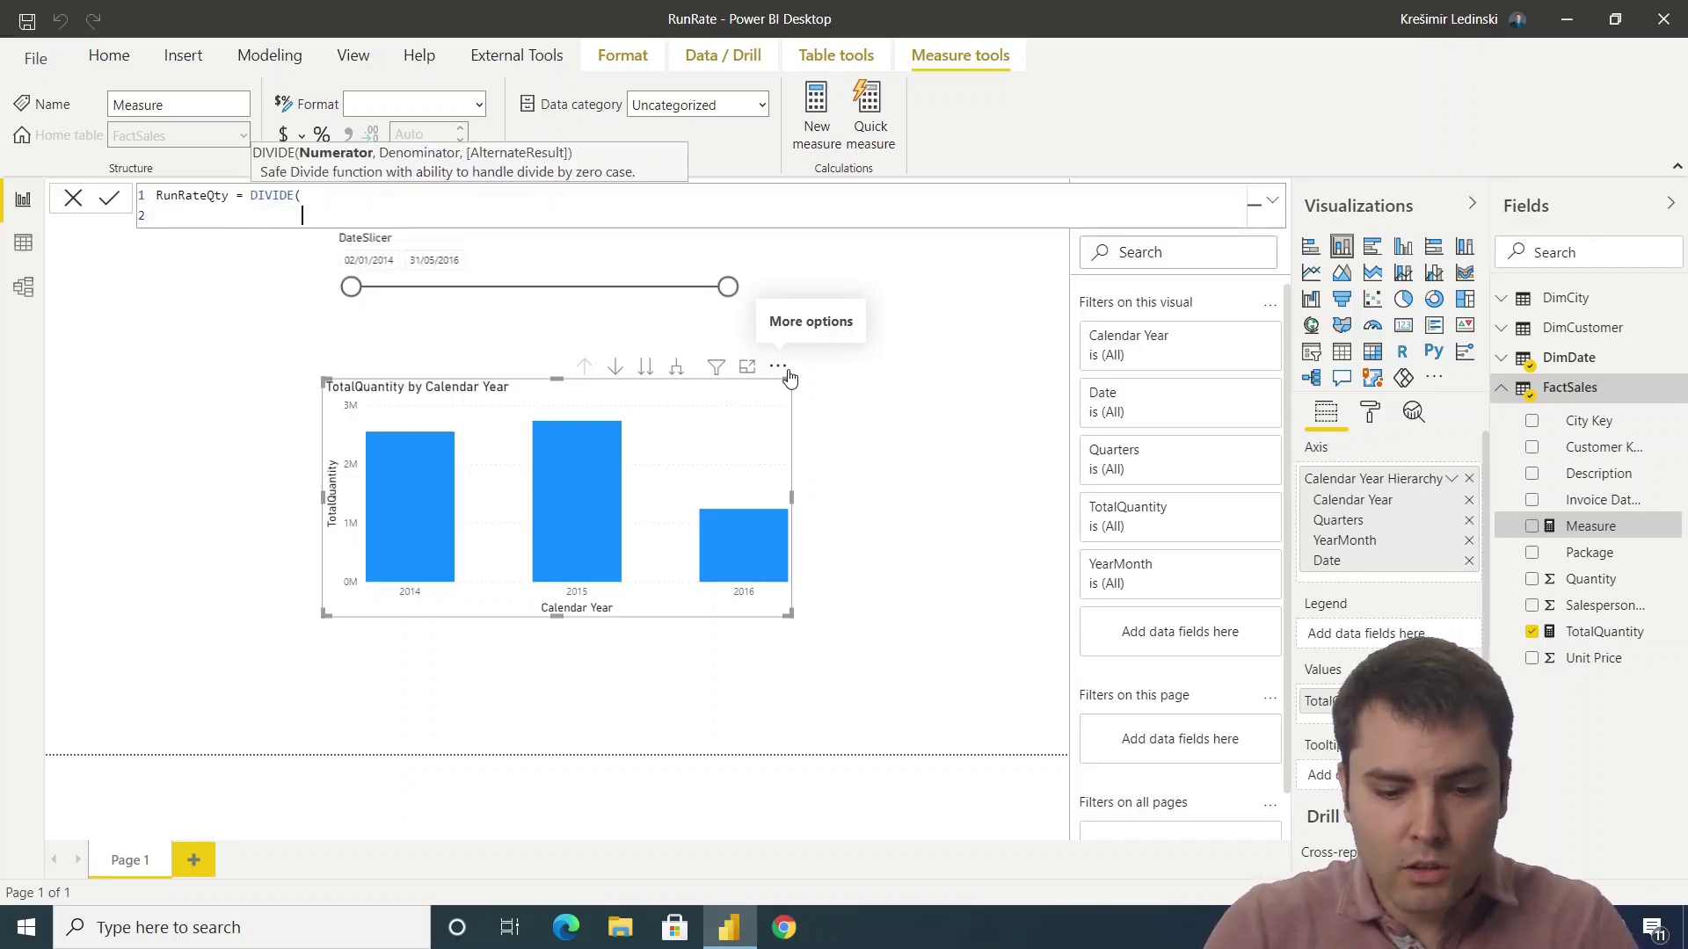
{"action": "type", "text": "total"}
{"action": "key", "text": "Down"}
{"action": "key", "text": "Down"}
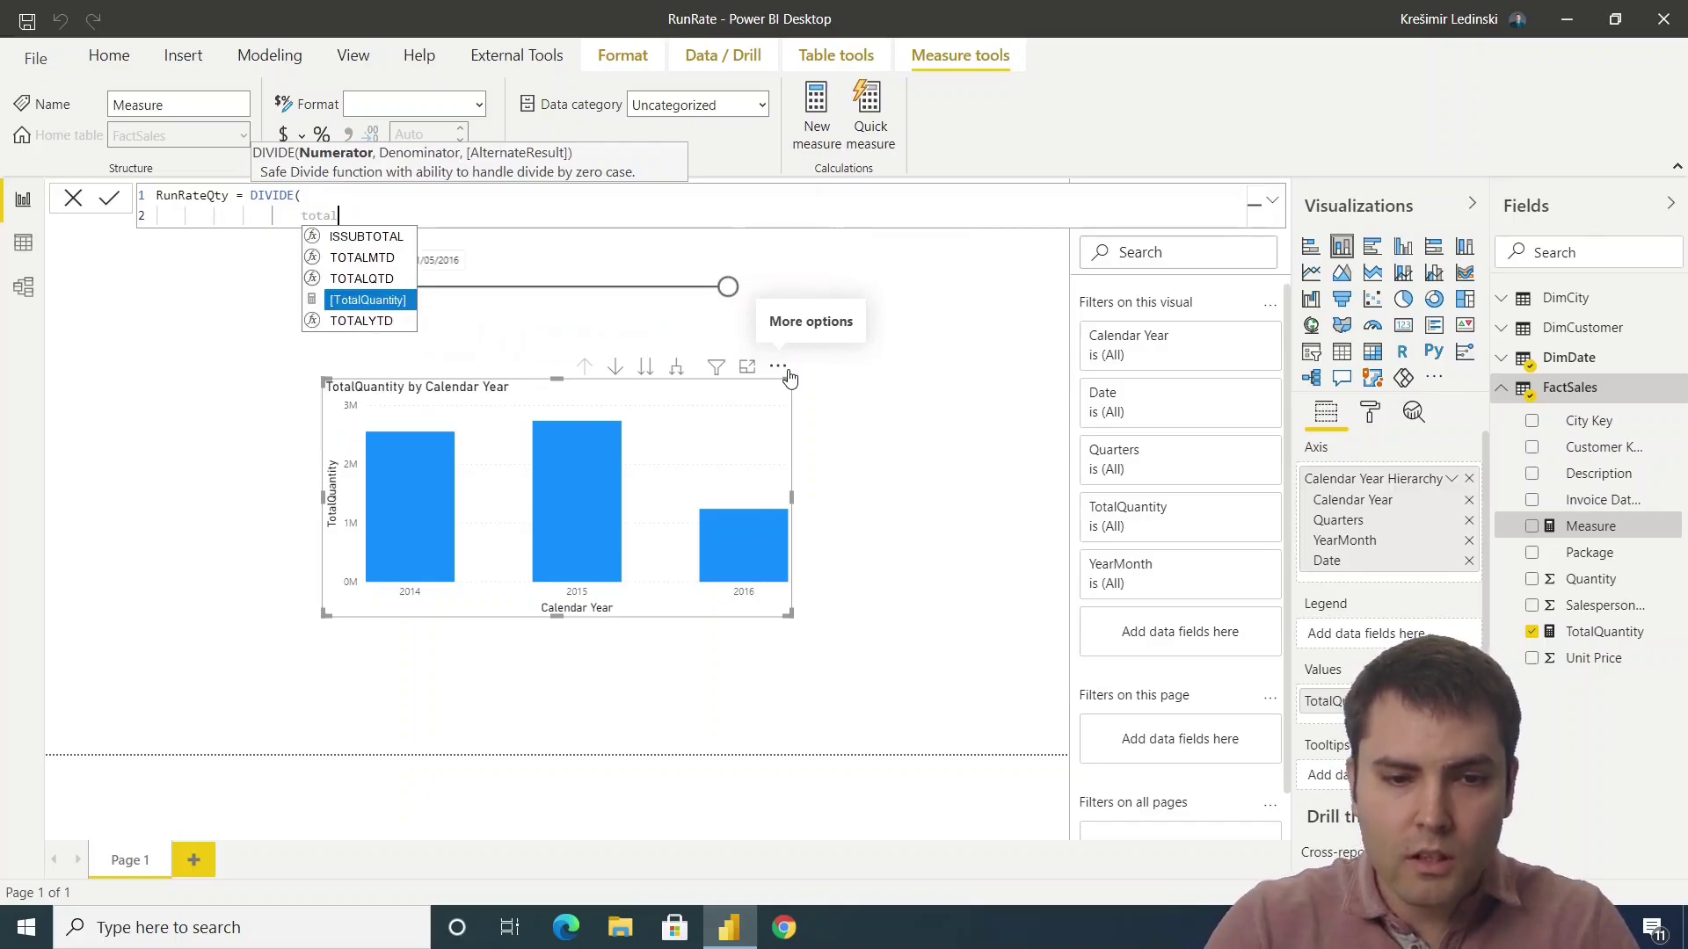
{"action": "key", "text": "Tab"}
{"action": "type", "text": ","}
{"action": "key", "text": "Return"}
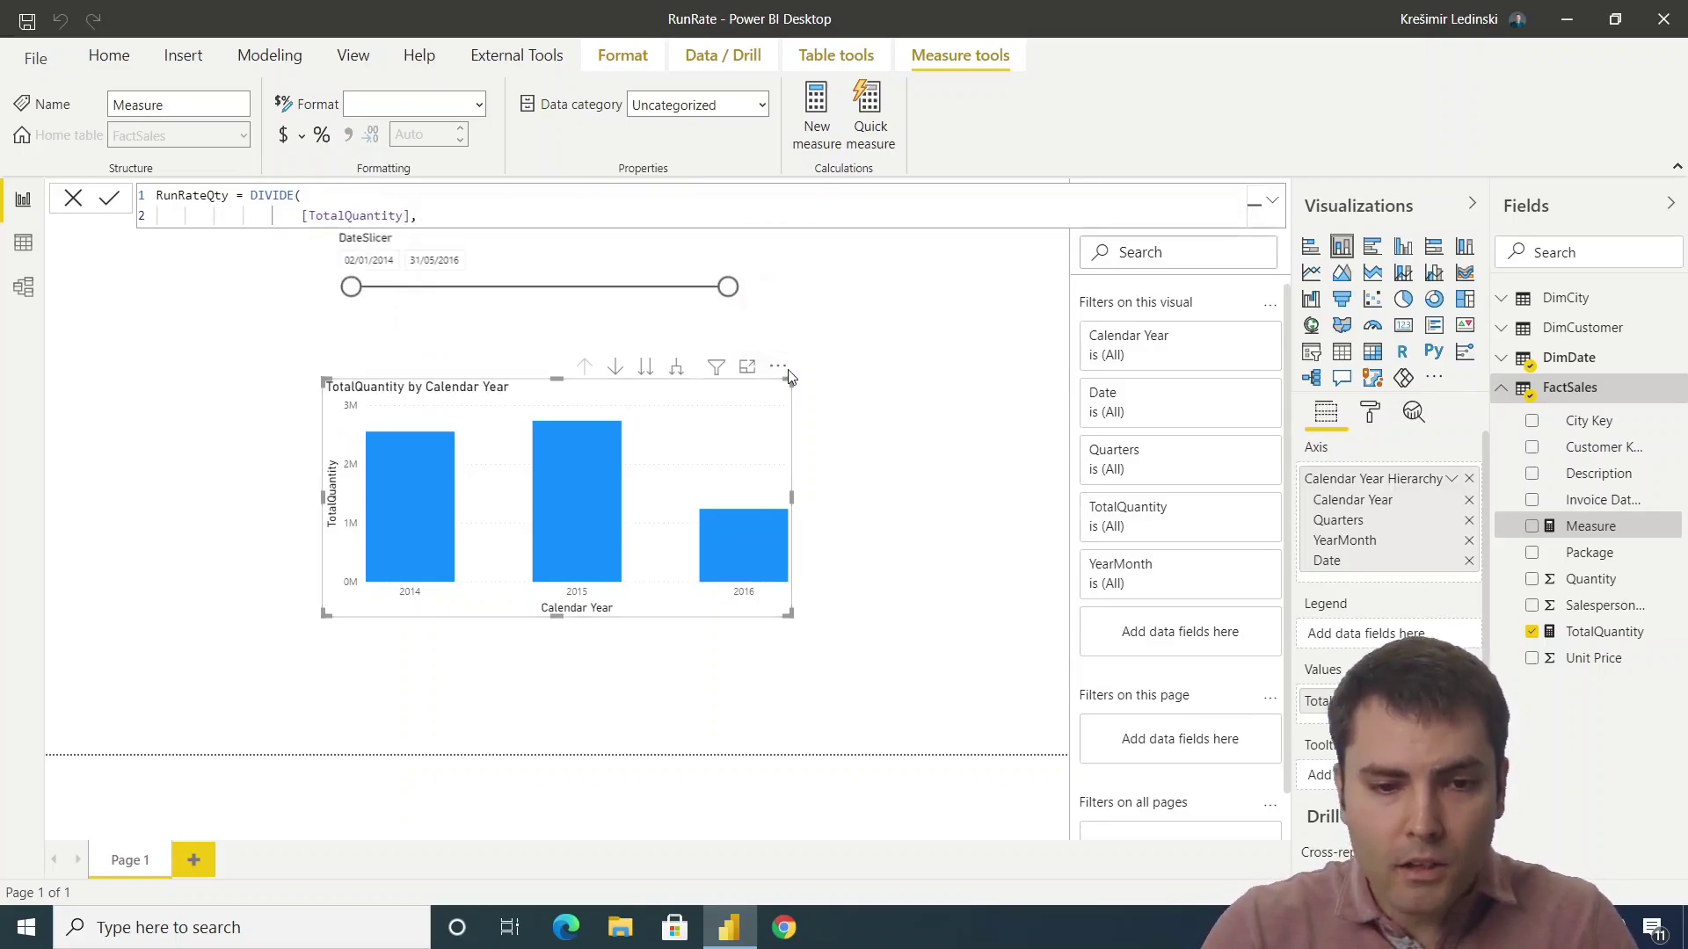
Step: Add COUNTROWS(VALUES(DimDate[Date])) as the denominator of the RunRateQty formula
{"action": "key", "text": "BackSpace"}
{"action": "key", "text": "shift+Return"}
{"action": "type", "text": "coi"}
{"action": "key", "text": "BackSpace"}
{"action": "type", "text": "untr"}
{"action": "key", "text": "Tab"}
{"action": "type", "text": "vale"}
{"action": "key", "text": "BackSpace"}
{"action": "type", "text": "u"}
{"action": "key", "text": "Tab"}
{"action": "type", "text": "dim"}
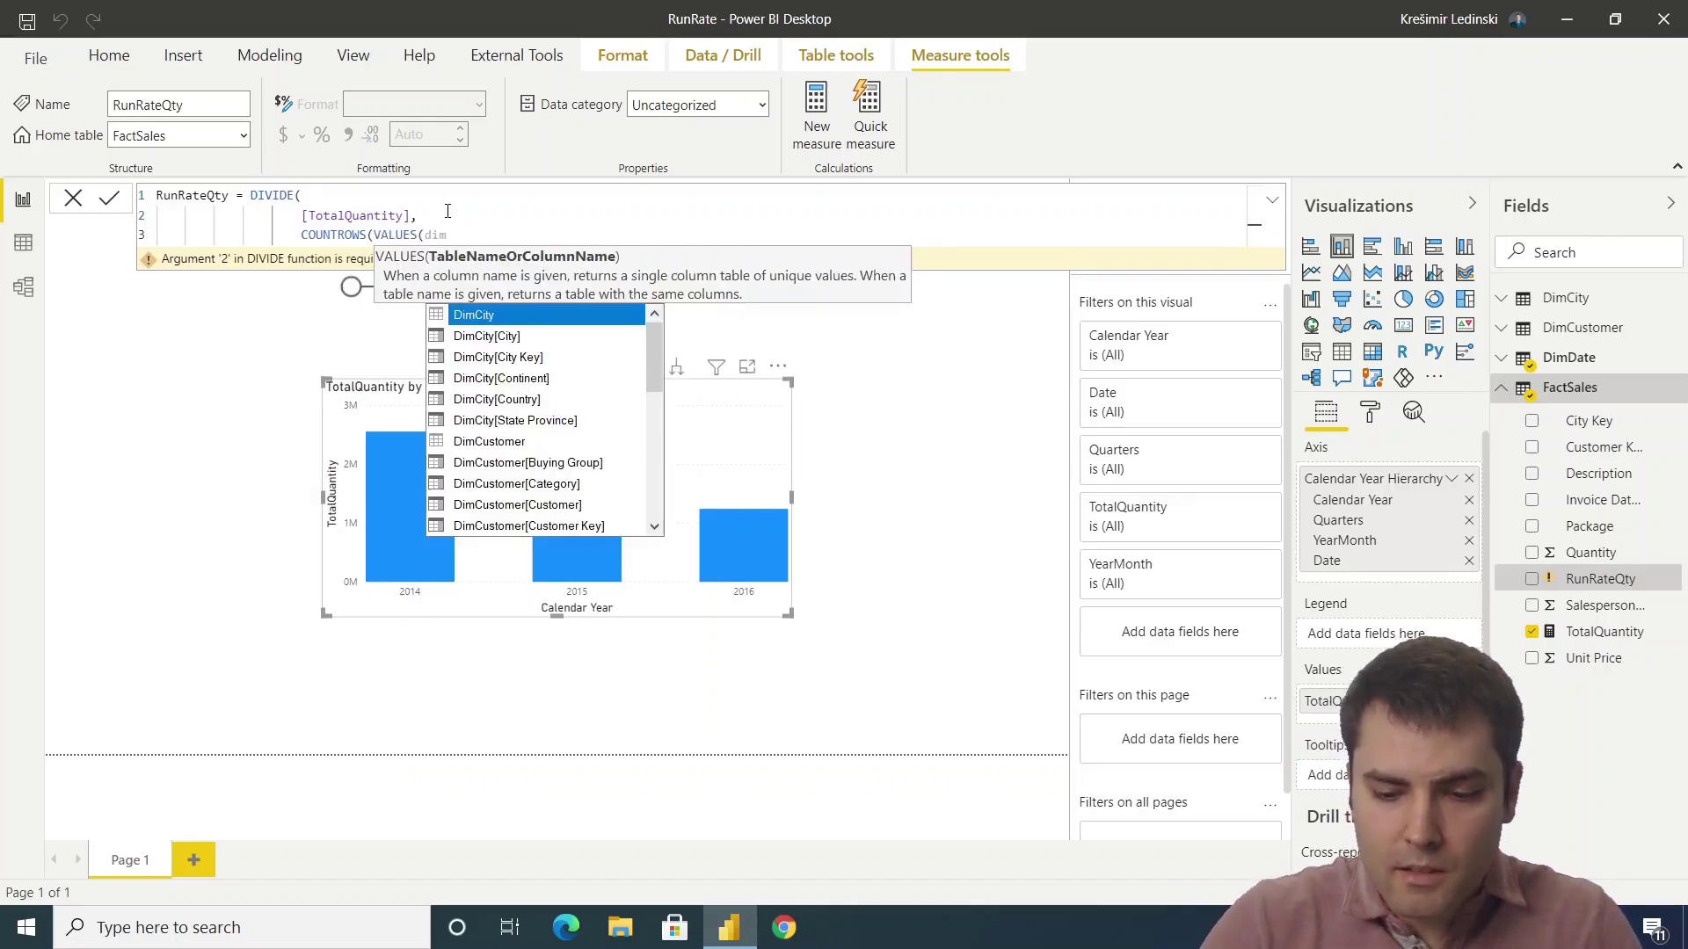
{"action": "key", "text": "Down"}
{"action": "key", "text": "Down"}
{"action": "key", "text": "Down"}
{"action": "key", "text": "Down"}
{"action": "key", "text": "Down"}
{"action": "key", "text": "Down"}
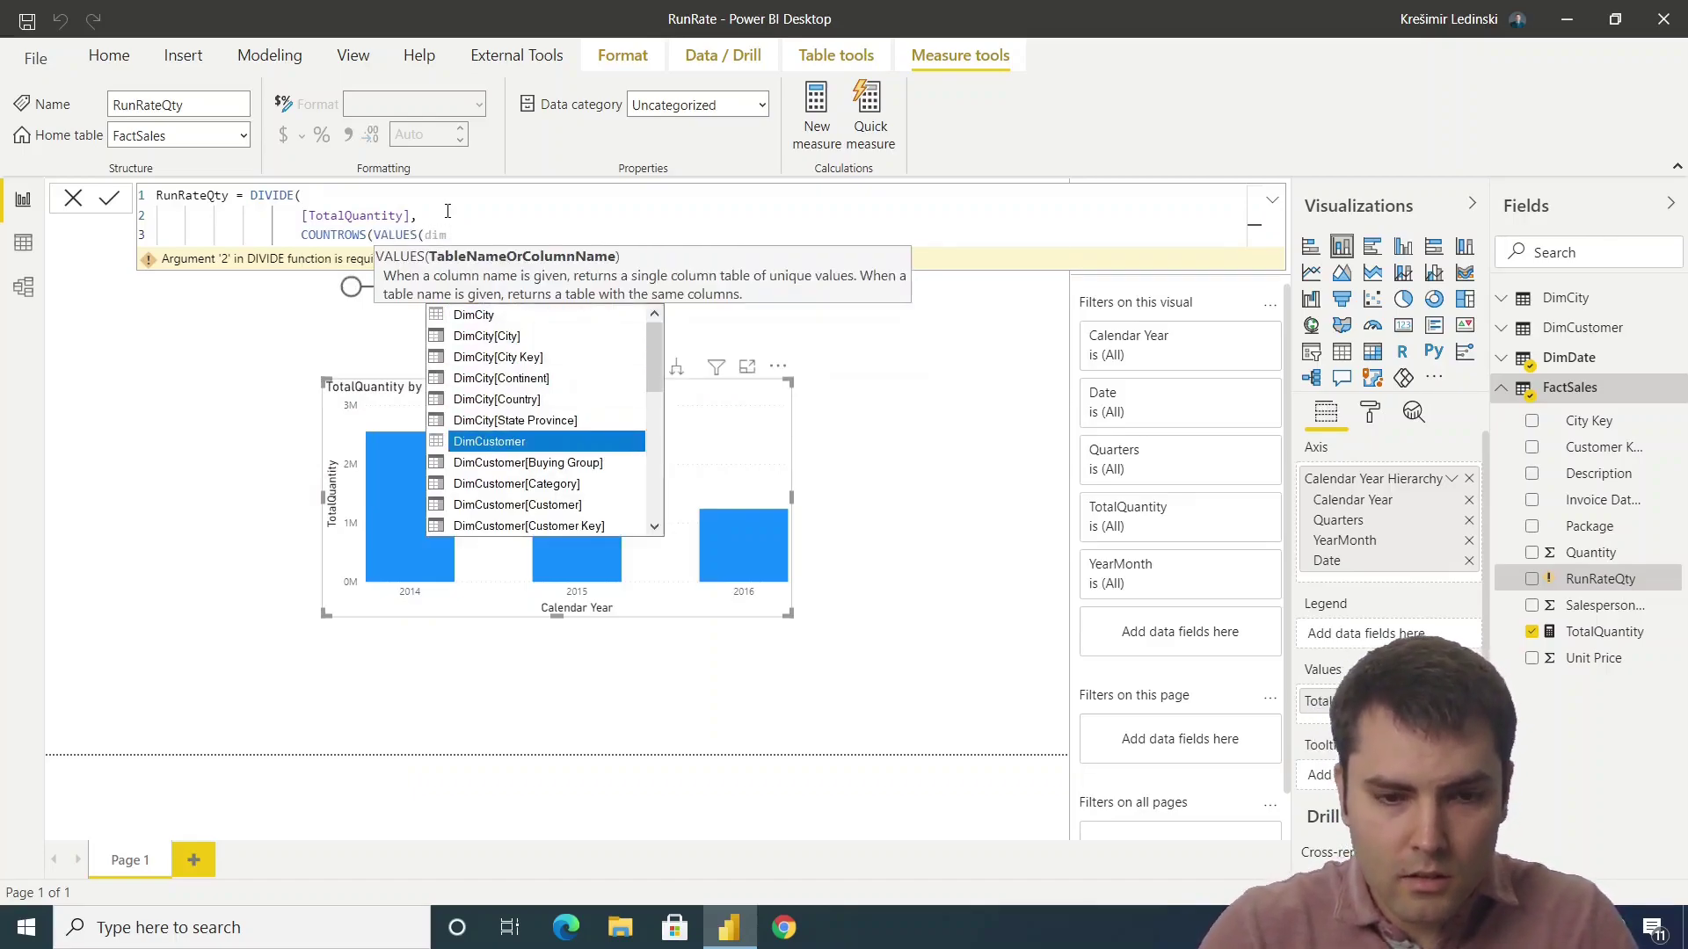
{"action": "type", "text": "d"}
{"action": "key", "text": "Down"}
{"action": "key", "text": "Down"}
{"action": "key", "text": "Down"}
{"action": "key", "text": "Down"}
{"action": "key", "text": "Down"}
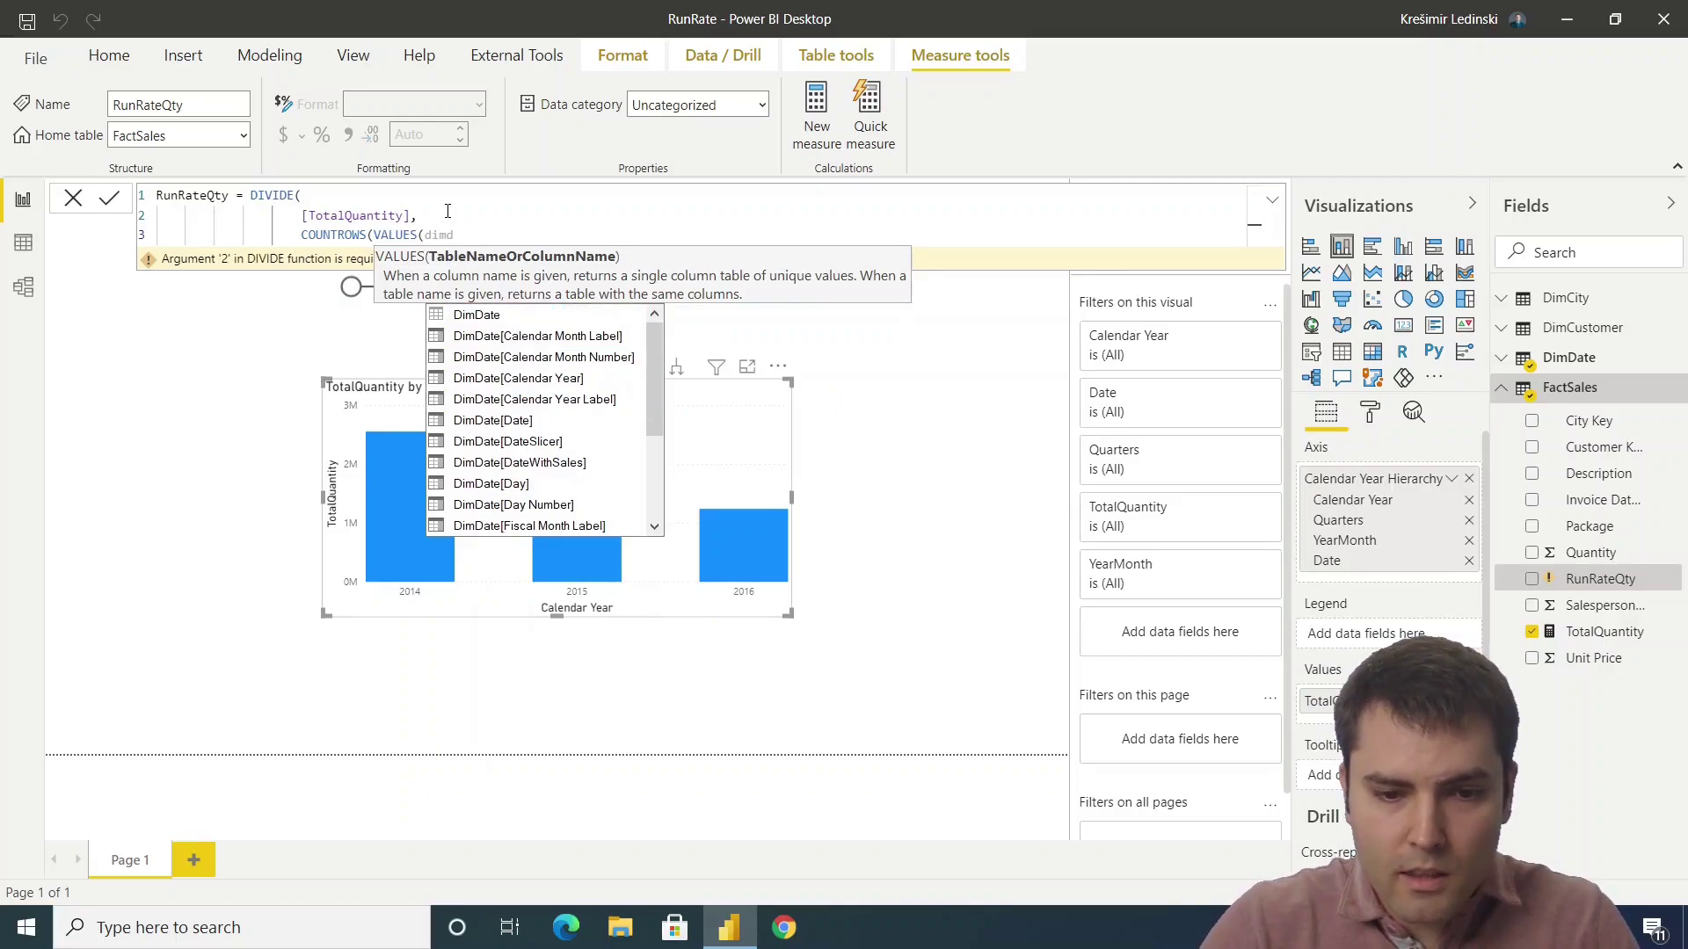
{"action": "key", "text": "Tab"}
{"action": "type", "text": ")"}
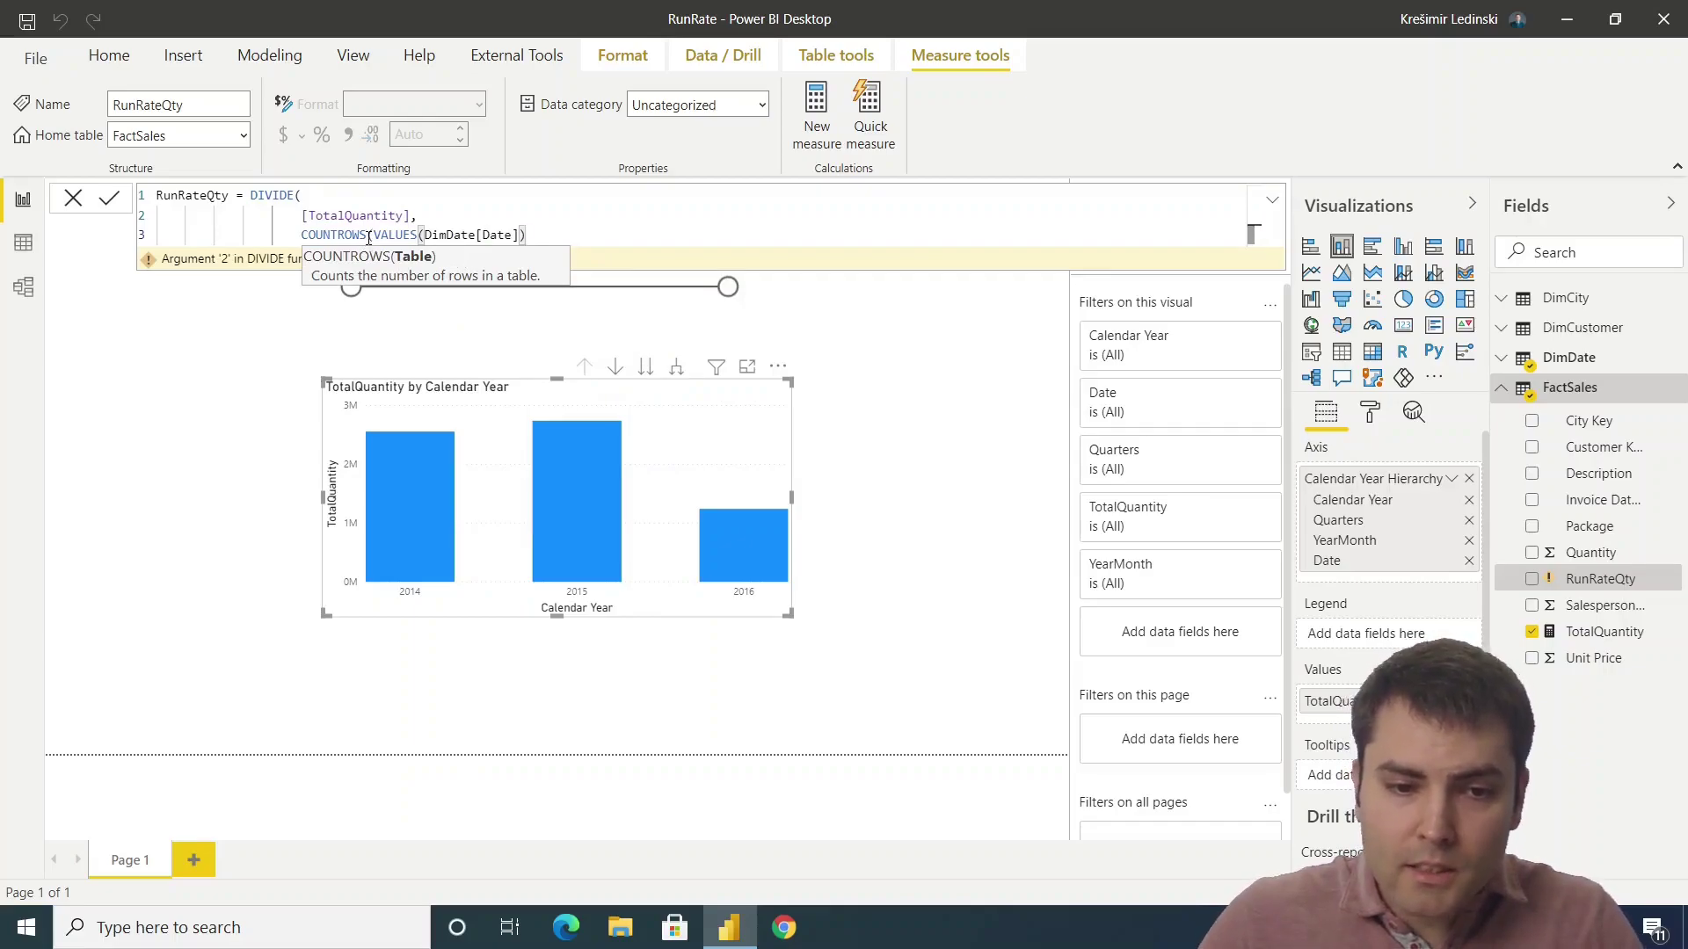
{"action": "left_click", "coordinate": [374, 234]}
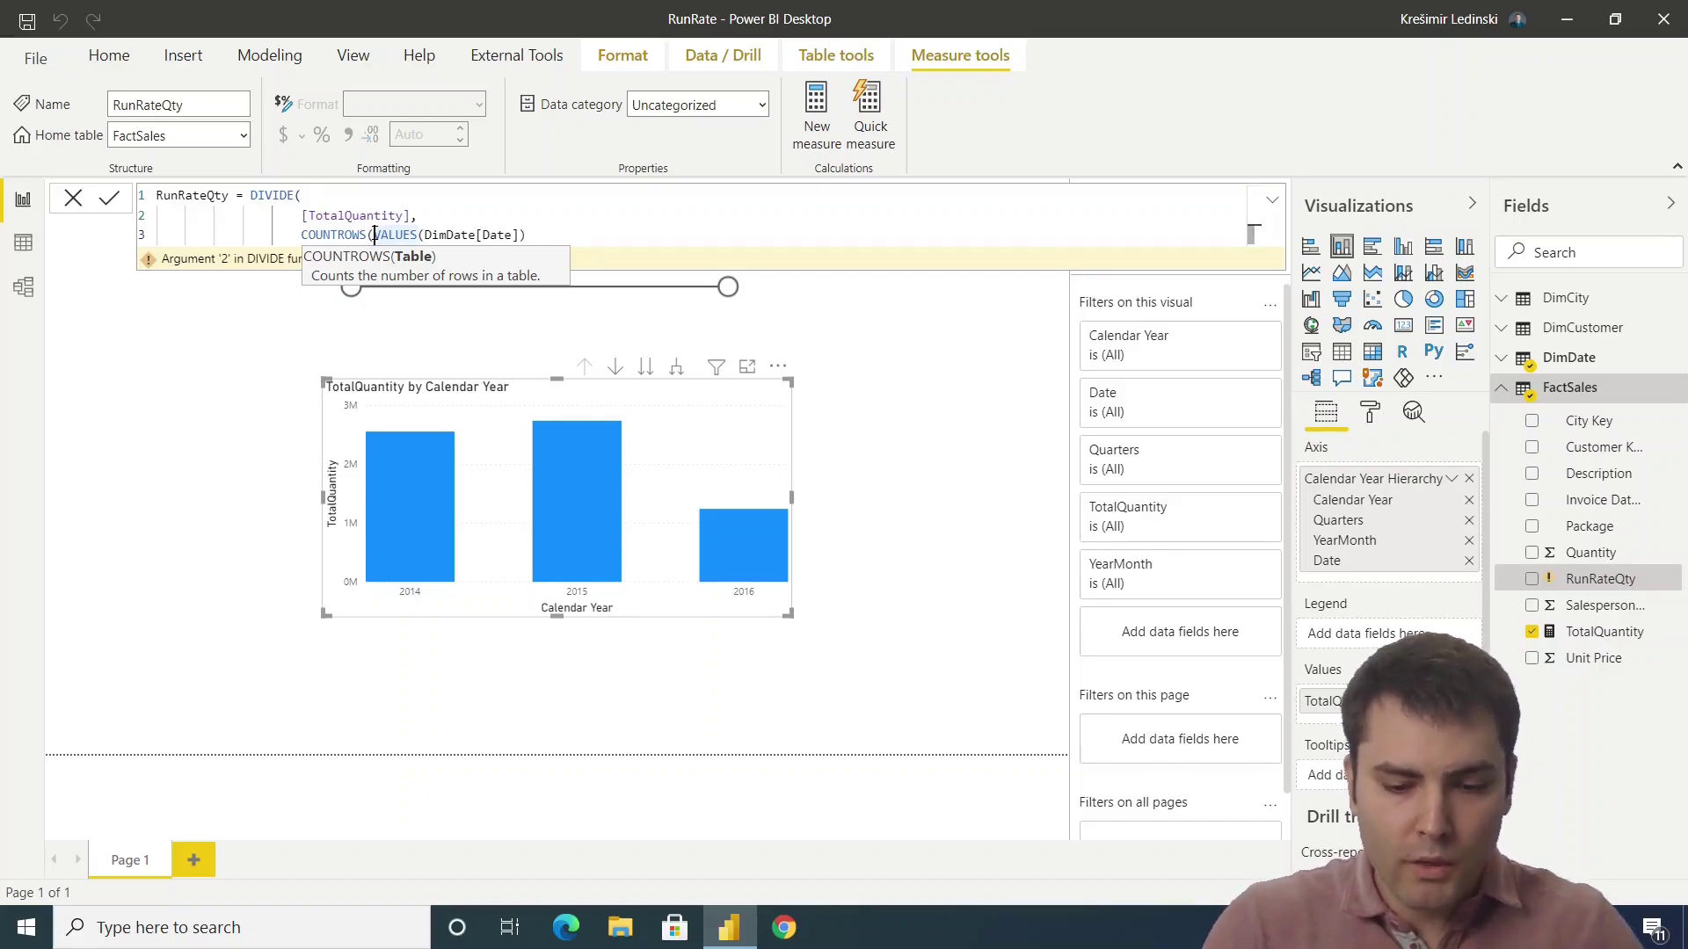
Step: Wrap VALUES(DimDate[Date]) in CALCULATETABLE filtered by DimDate[DateWithSales]=true and commit RunRateQty
{"action": "type", "text": "CALCULATET"}
{"action": "key", "text": "Tab"}
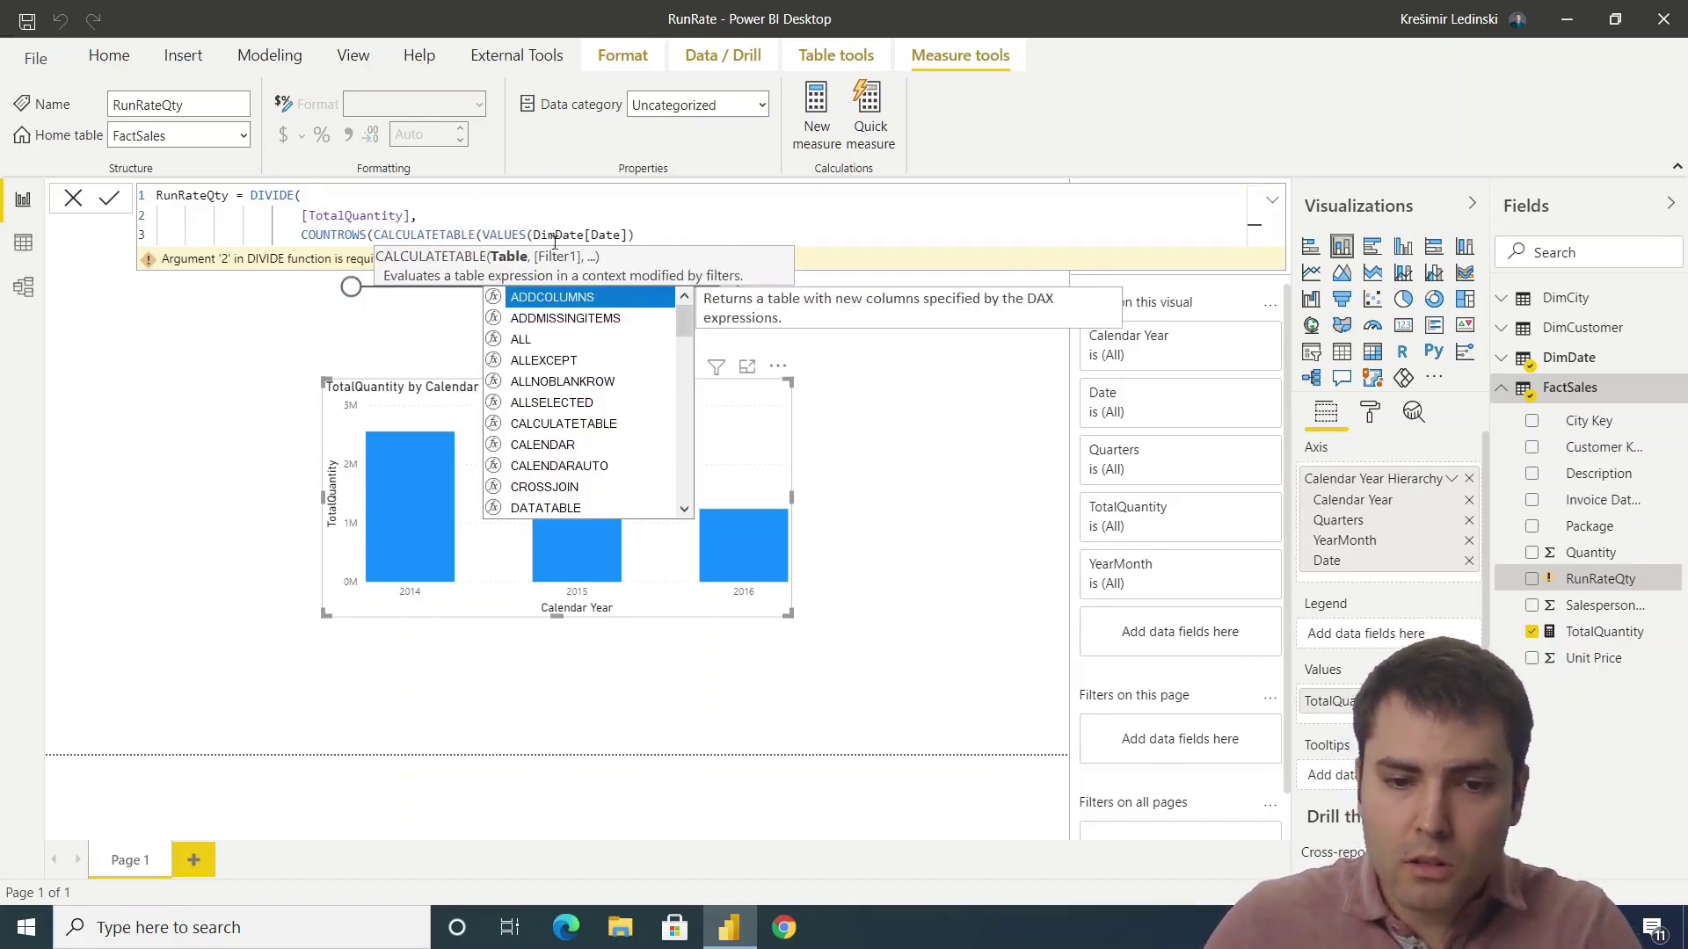
{"action": "left_click", "coordinate": [659, 238]}
{"action": "type", "text": ","}
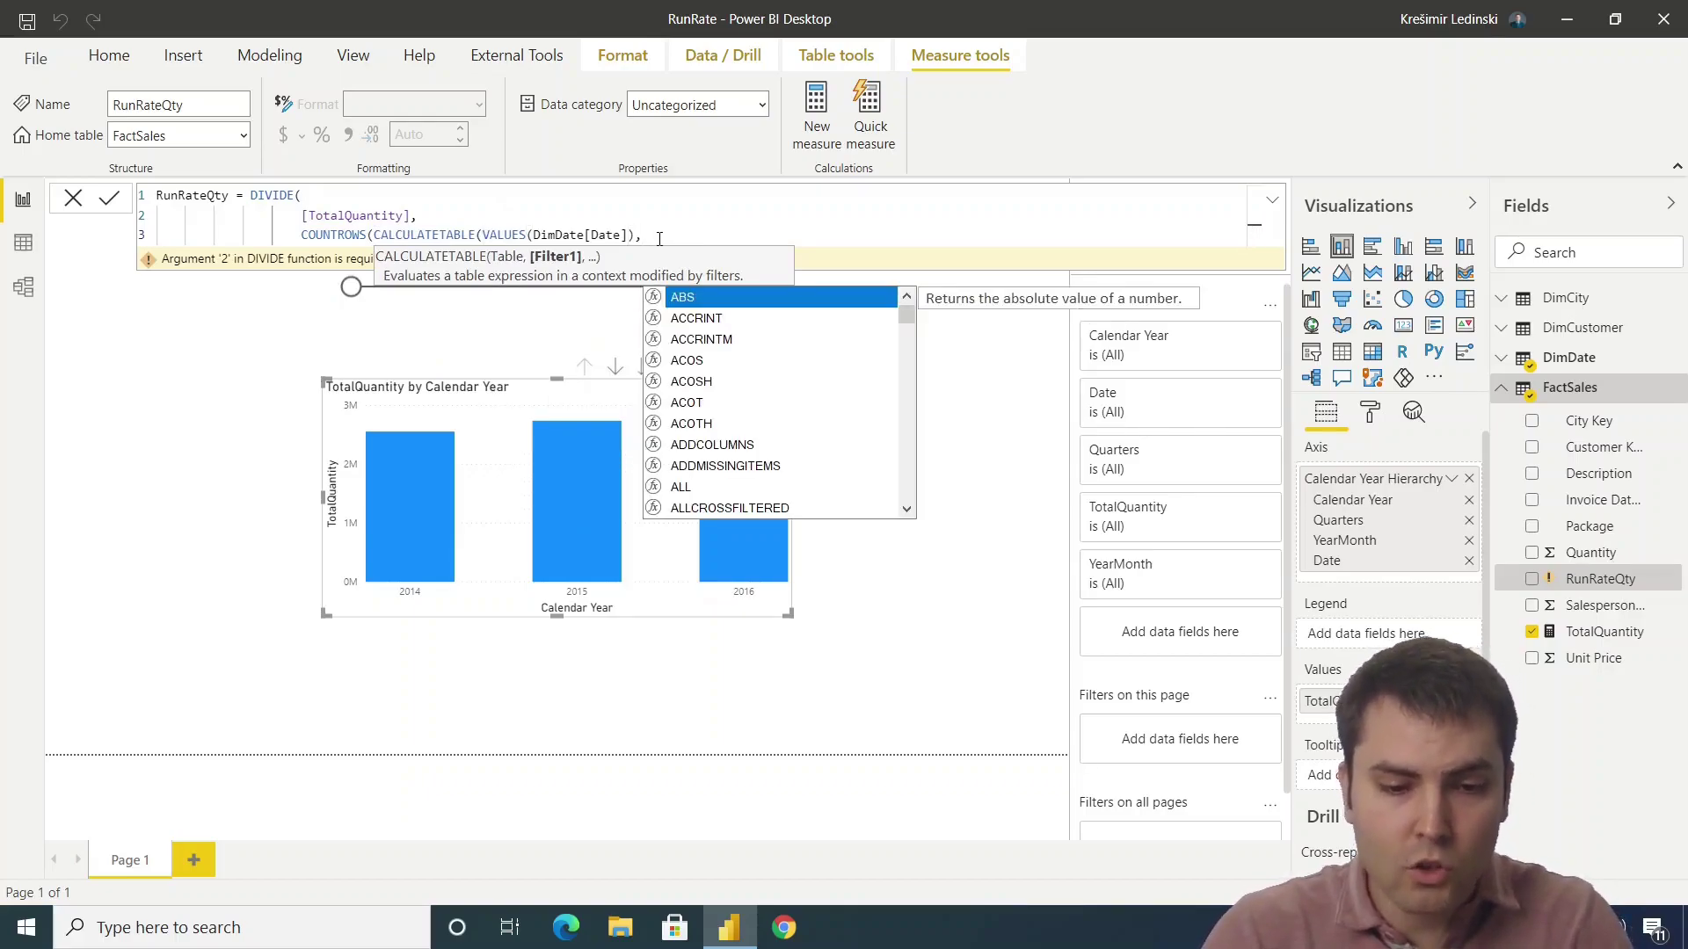
{"action": "type", "text": "date"}
{"action": "key", "text": "Escape"}
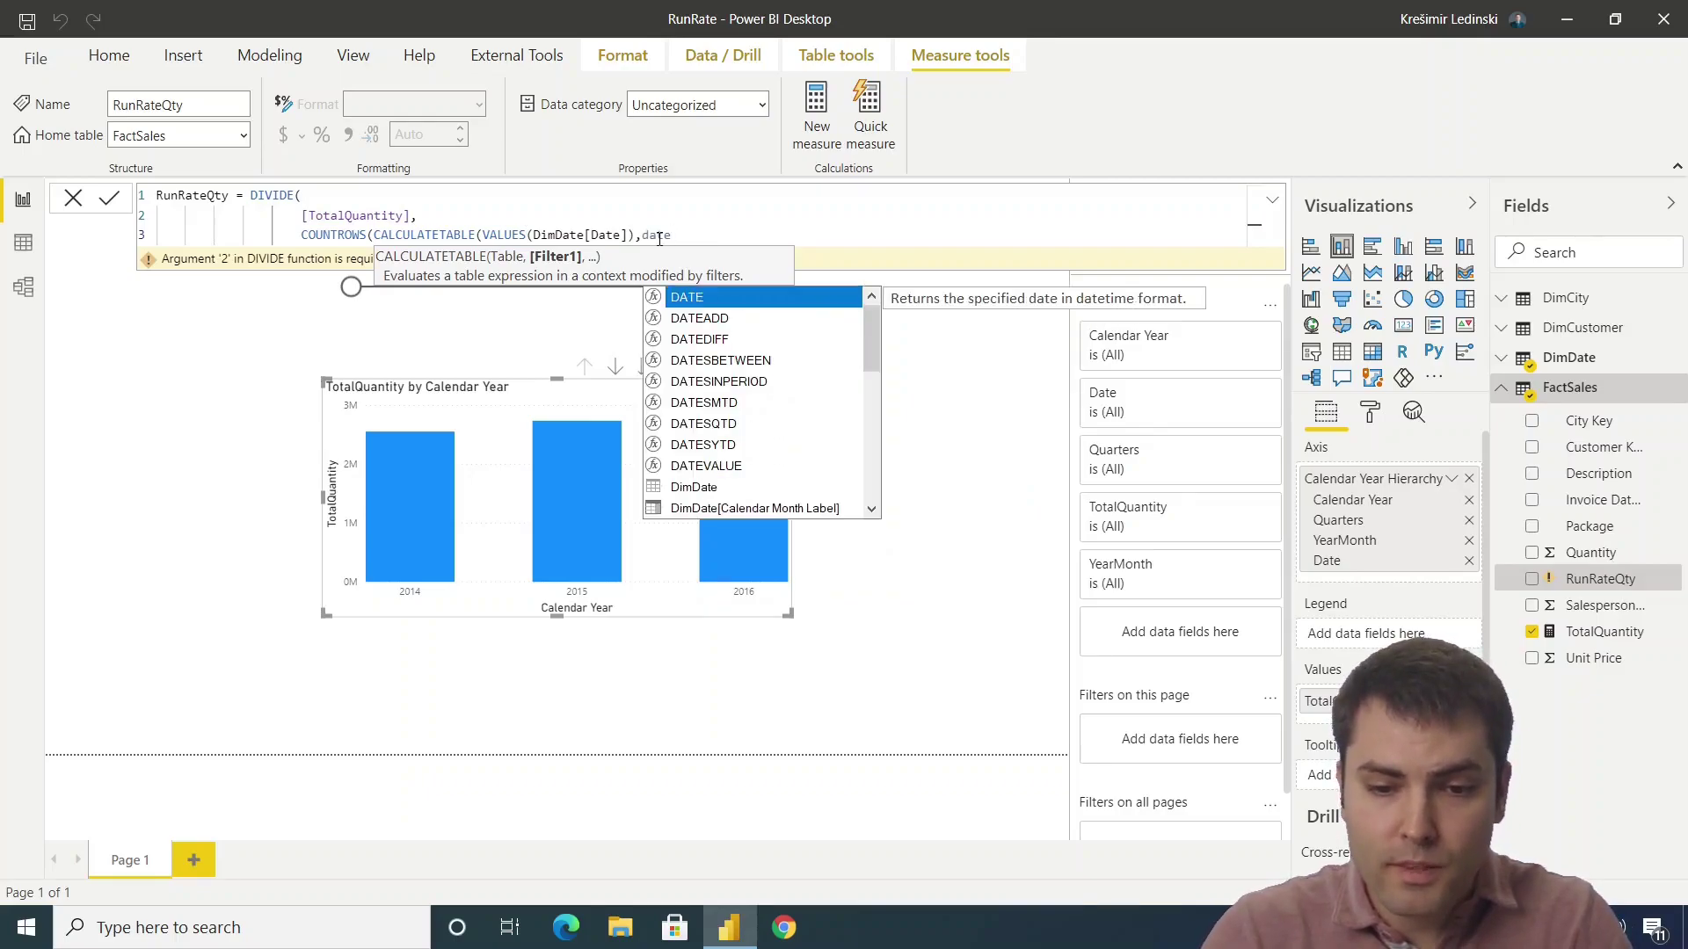
{"action": "type", "text": "with"}
{"action": "key", "text": "Tab"}
{"action": "type", "text": "=tr"}
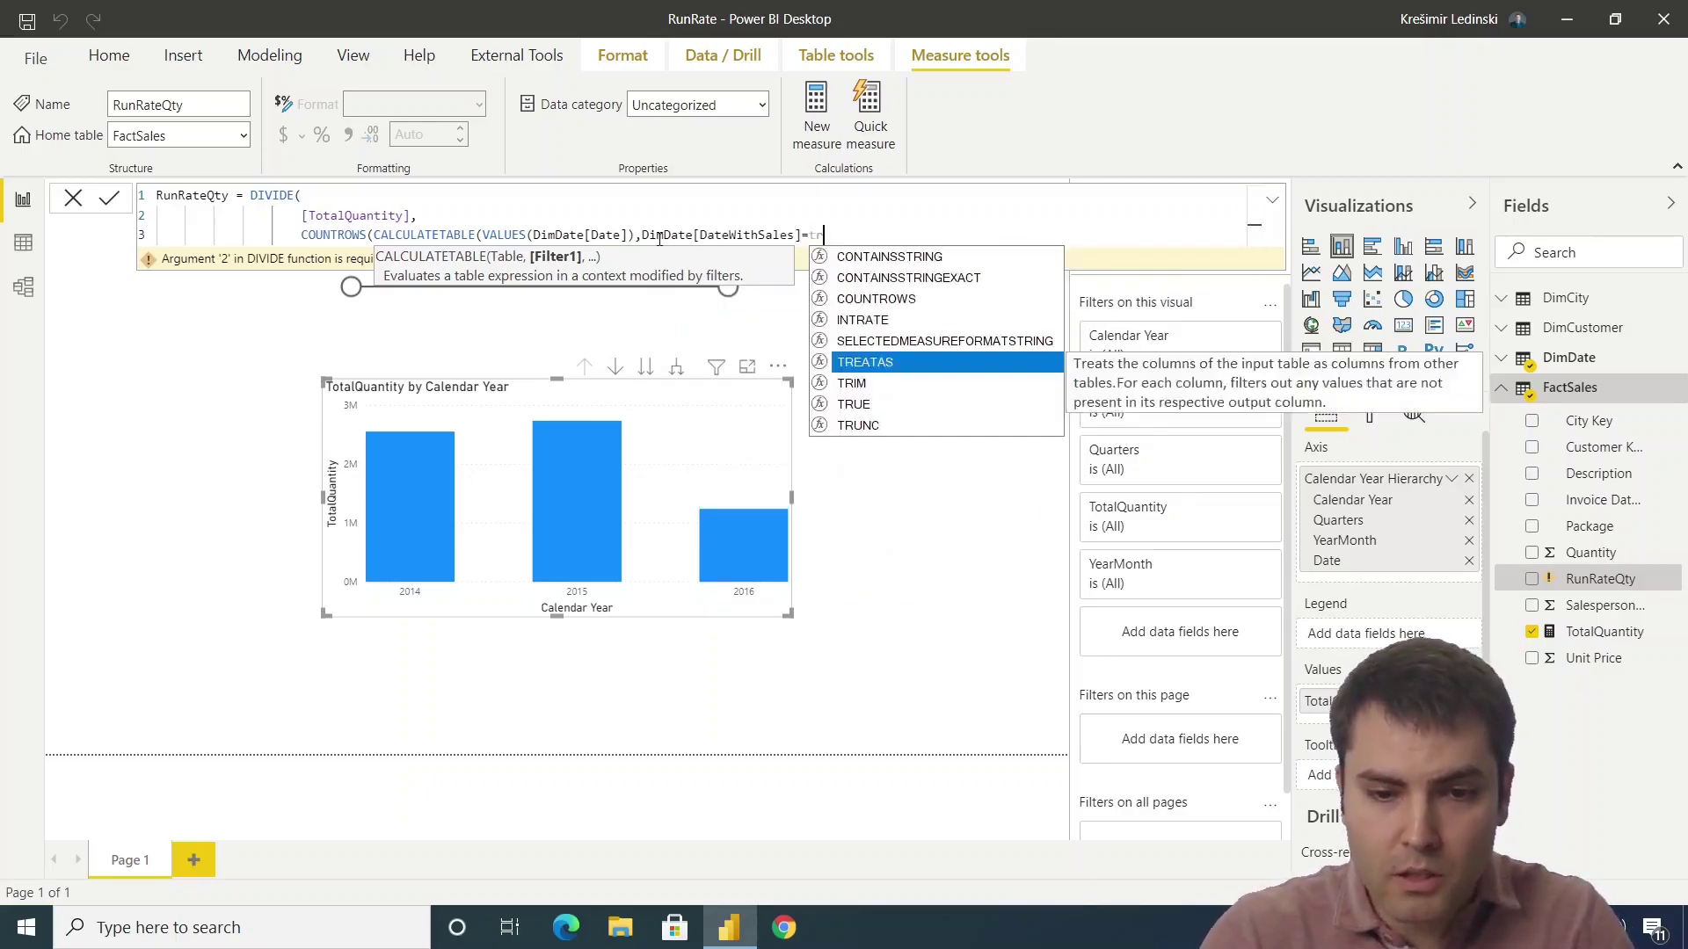
{"action": "type", "text": "ue))"}
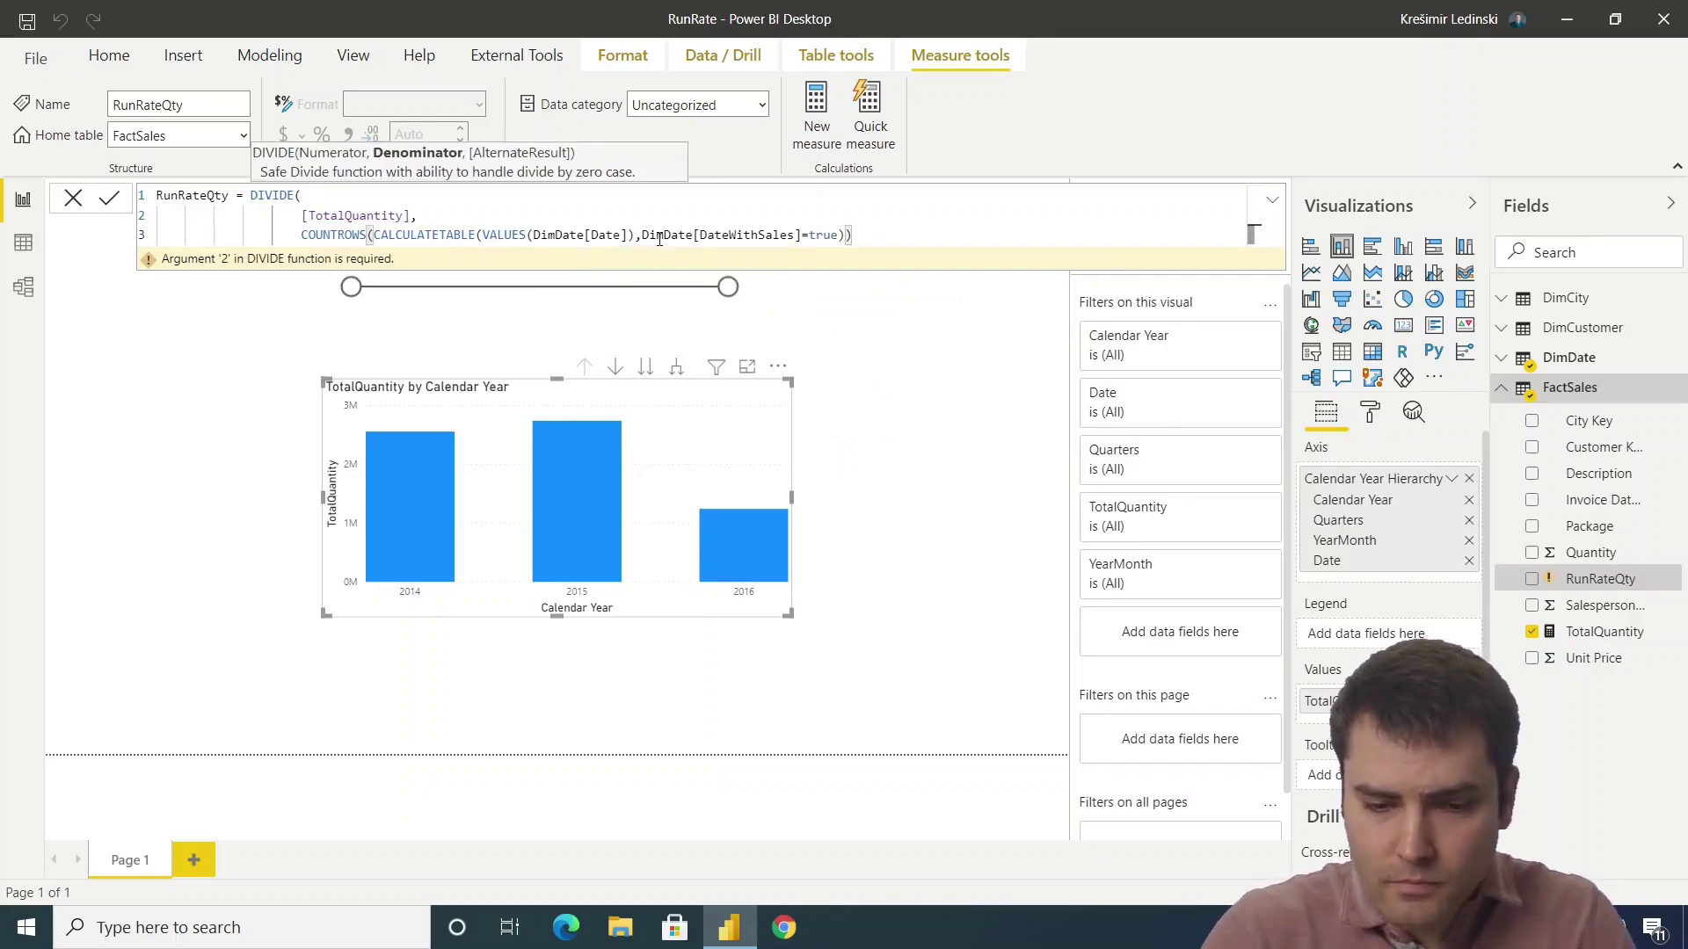
{"action": "type", "text": ")"}
{"action": "key", "text": "Return"}
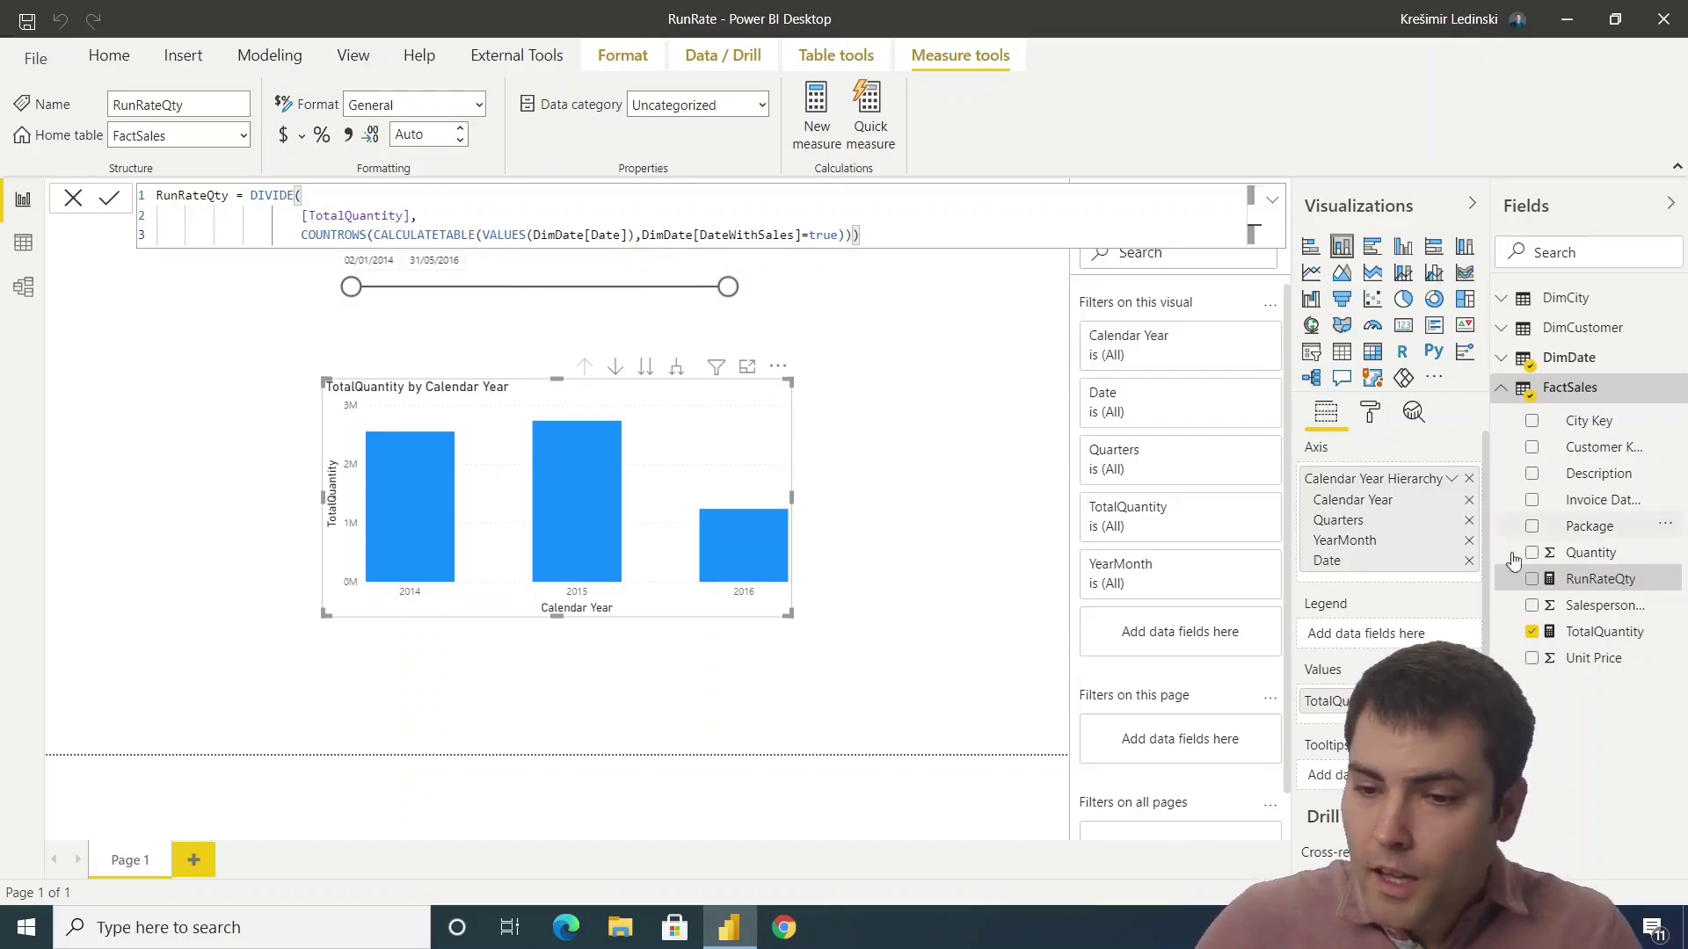
Step: Add RunRateQty to the chart and show its data as a table: 7,022.84, 7,507.58, 8,166.47
{"action": "left_click", "coordinate": [1606, 583]}
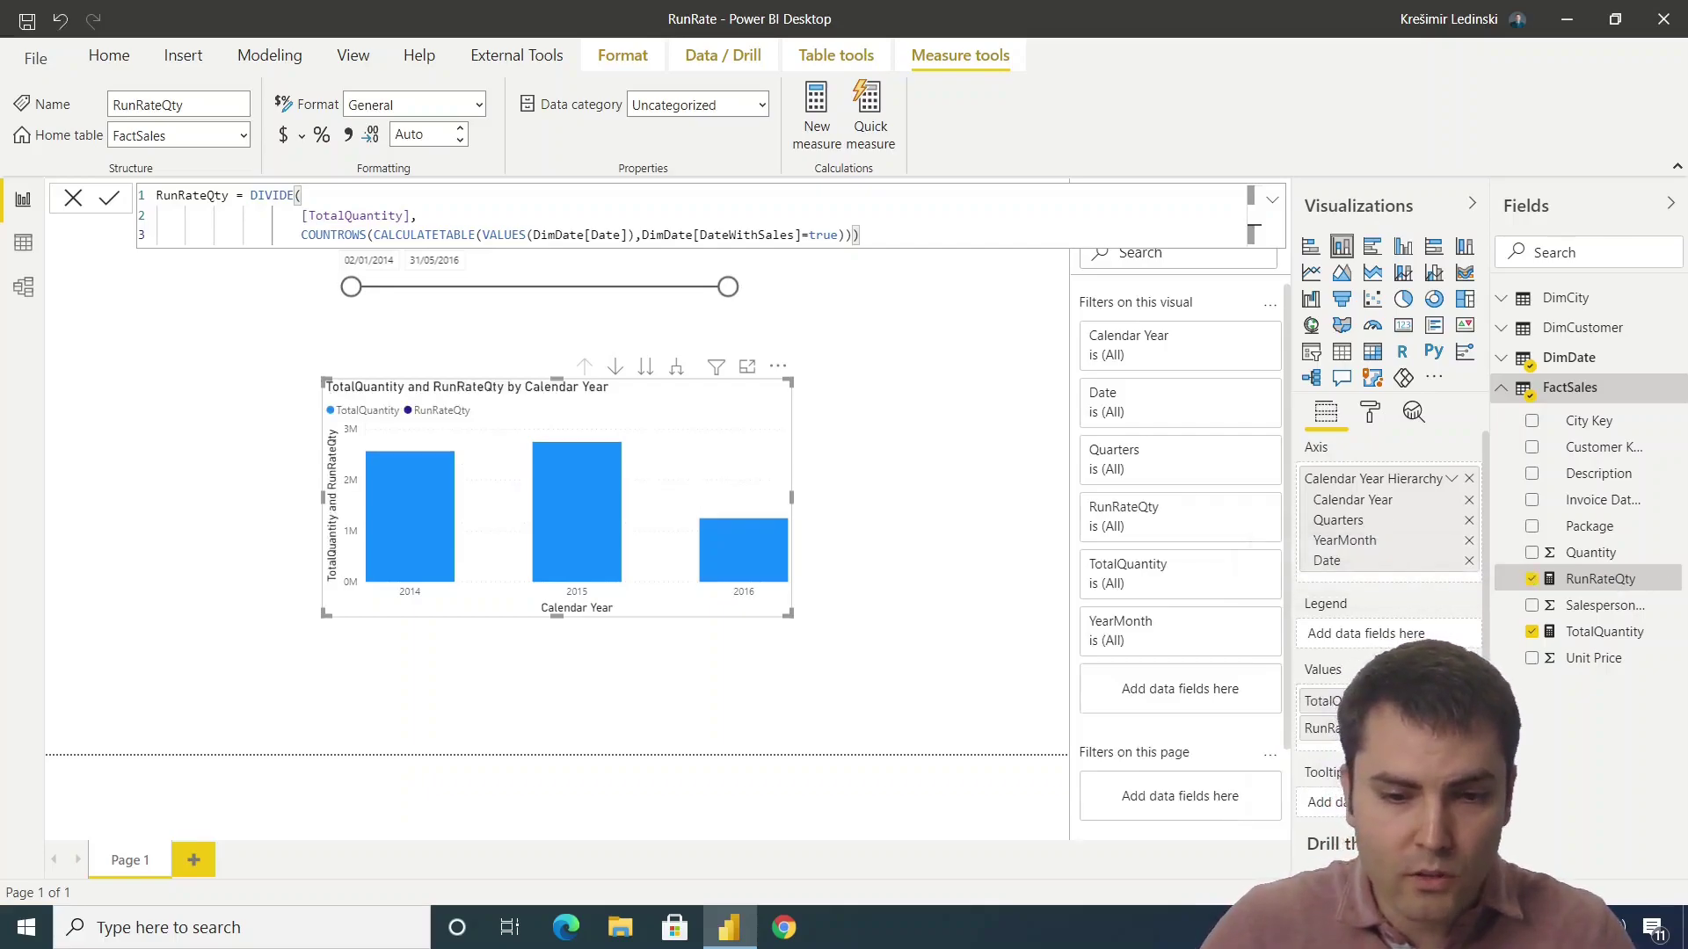
{"action": "left_click", "coordinate": [778, 367]}
{"action": "left_click", "coordinate": [859, 418]}
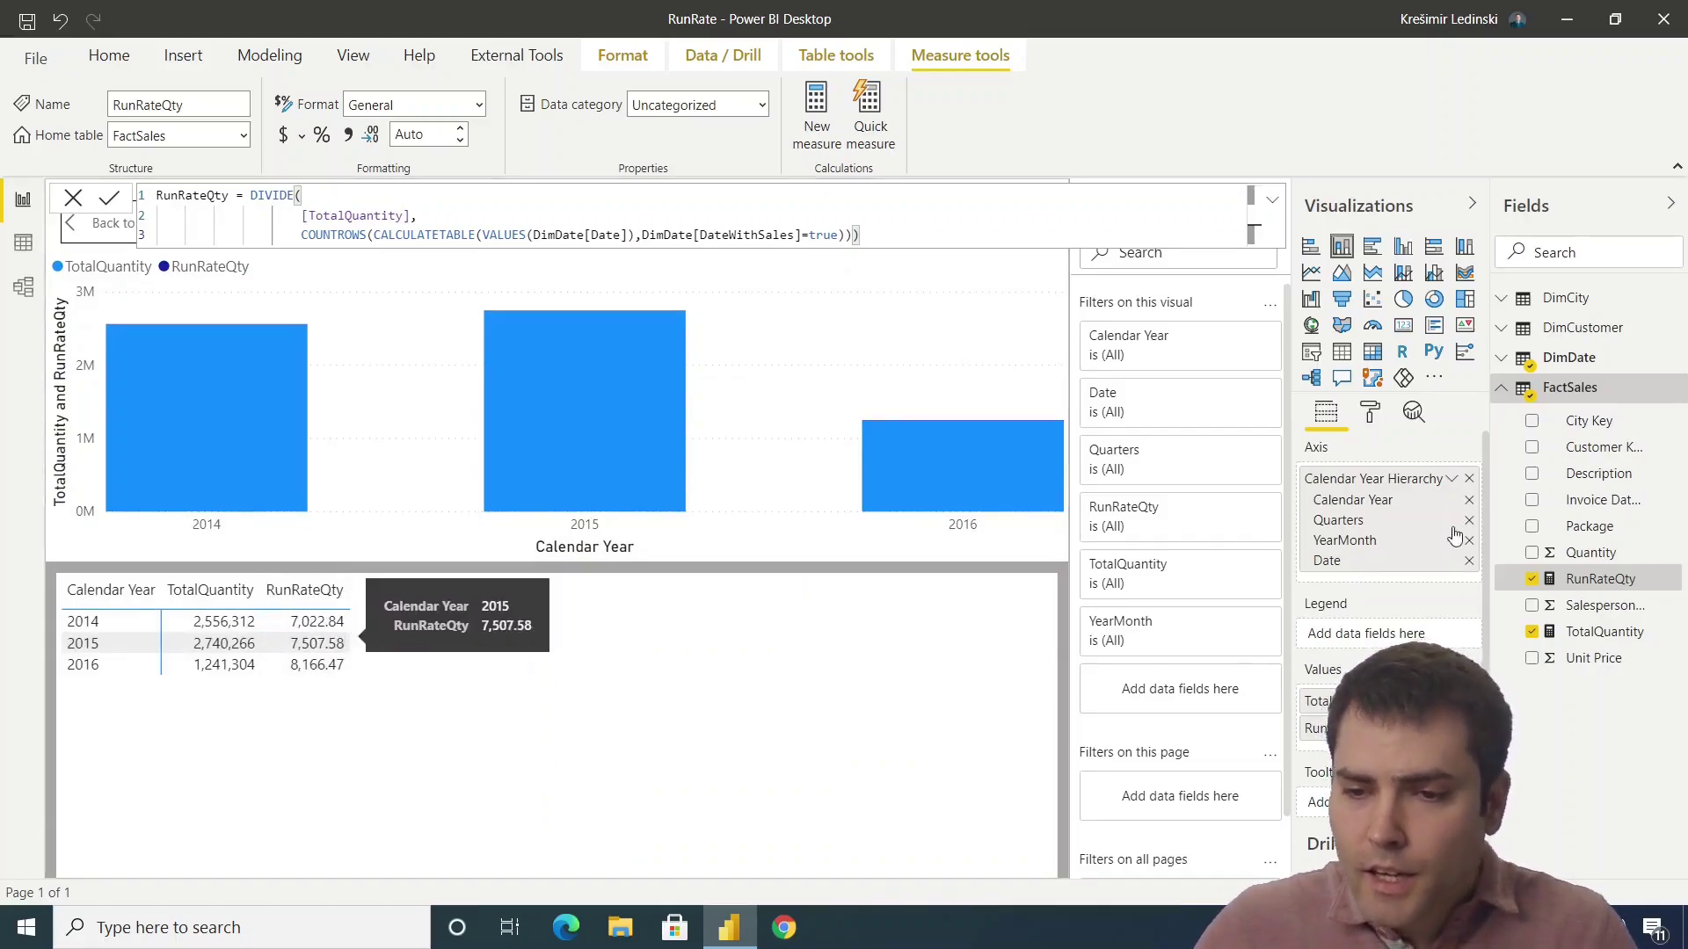
{"action": "right_click", "coordinate": [1570, 390]}
Step: Start the Avg measure in FactSales as AVERAGEX over VALUES(DimDate[Date])
{"action": "key", "text": "Escape"}
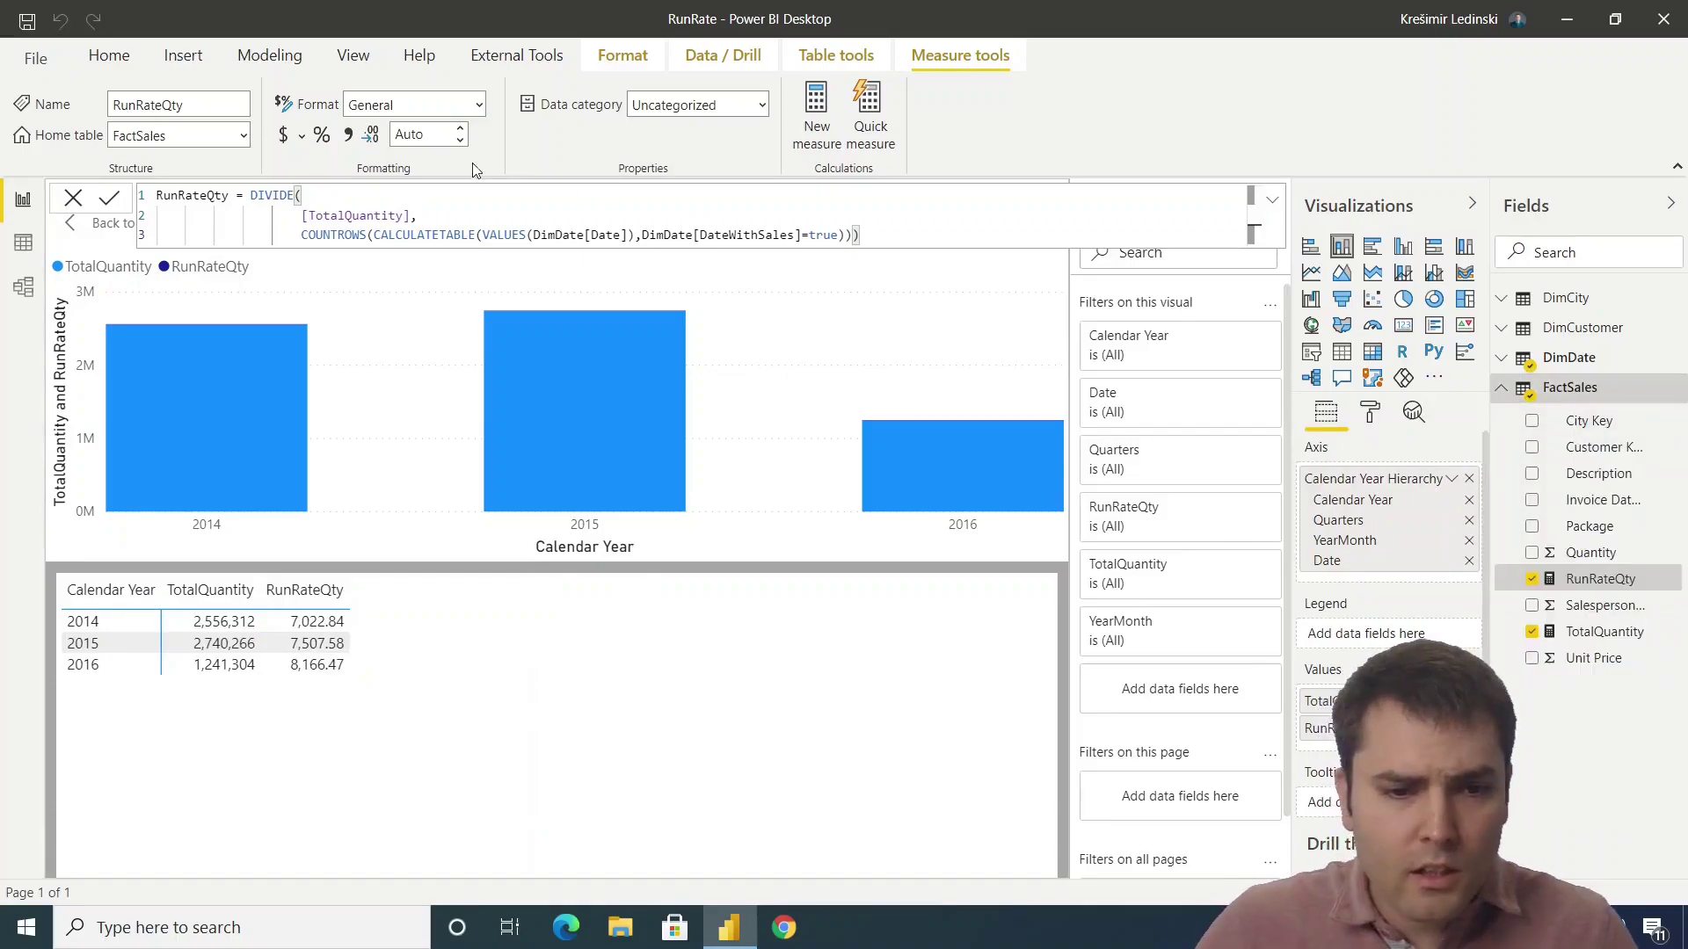
{"action": "type", "text": "Avg = "}
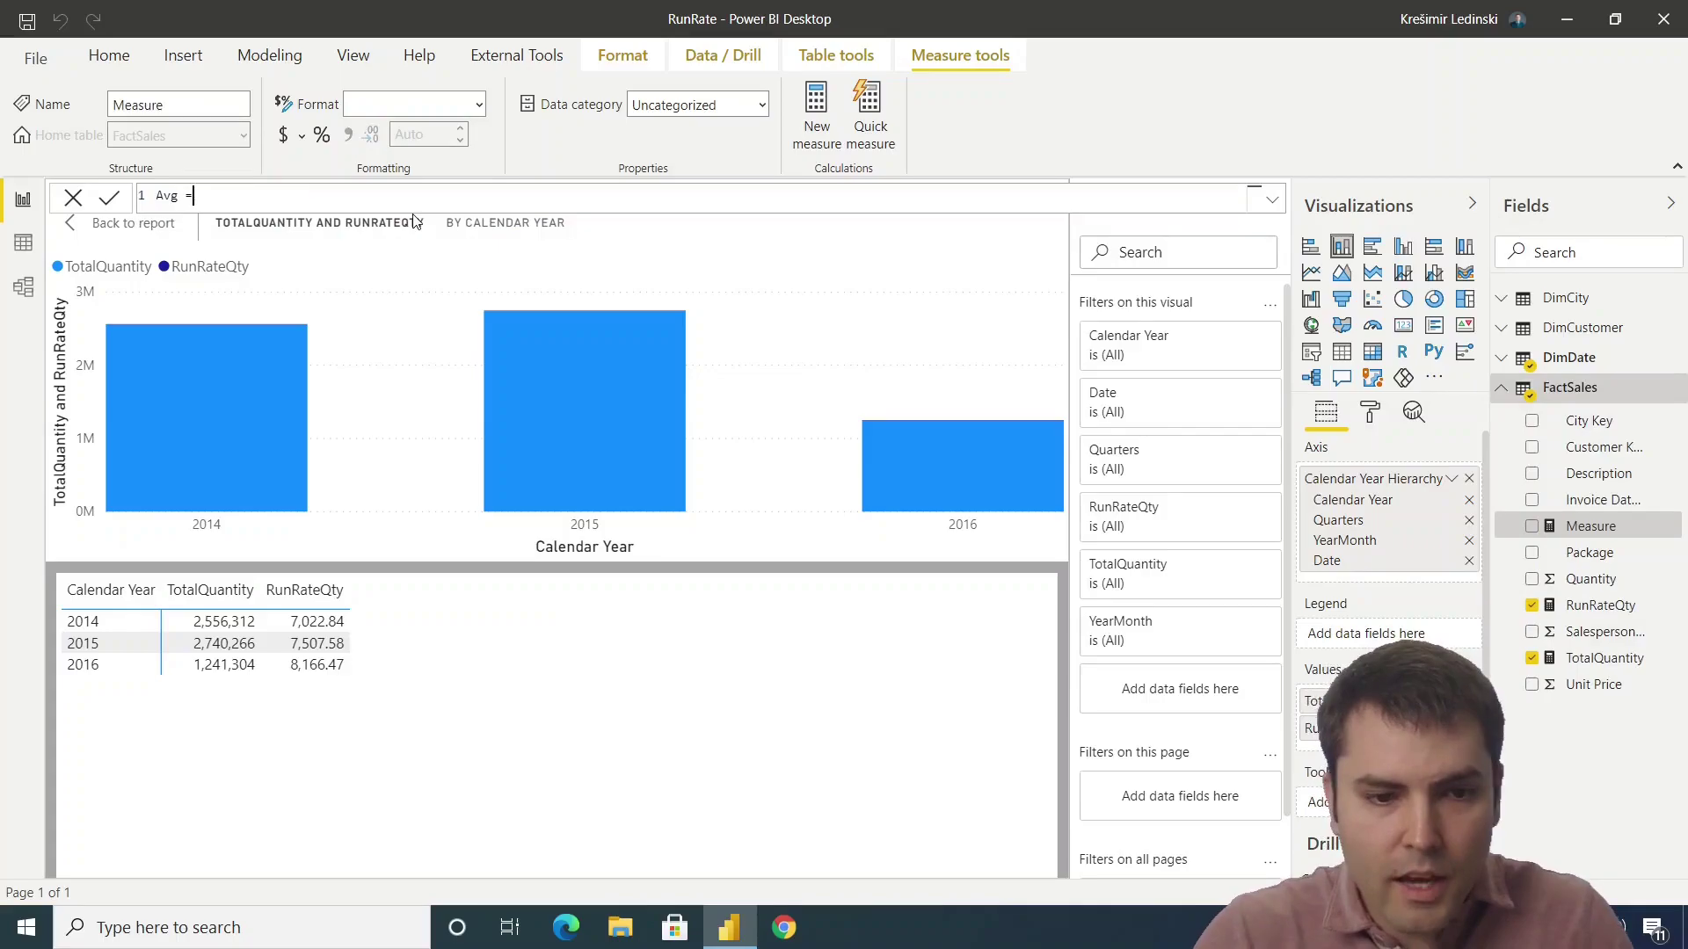
{"action": "type", "text": "avera"}
{"action": "key", "text": "Down"}
{"action": "key", "text": "Down"}
{"action": "key", "text": "Tab"}
{"action": "type", "text": "values"}
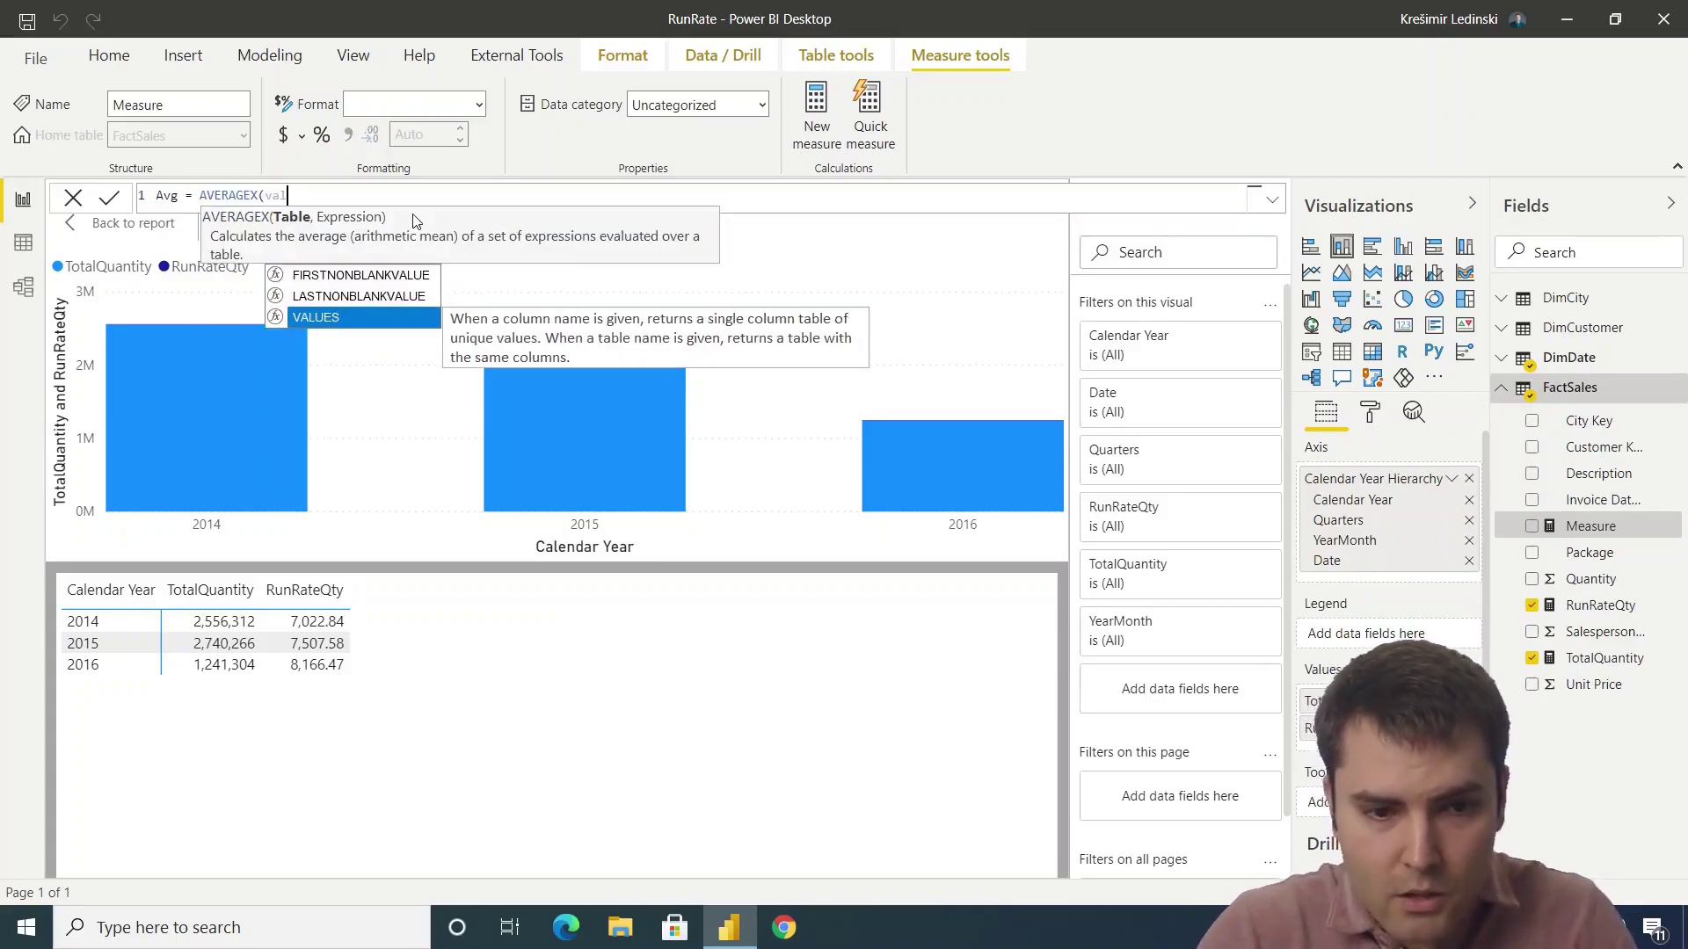
{"action": "key", "text": "Tab"}
{"action": "type", "text": "dimd"}
{"action": "key", "text": "Down"}
{"action": "key", "text": "Down"}
{"action": "key", "text": "Down"}
{"action": "key", "text": "Down"}
{"action": "key", "text": "Down"}
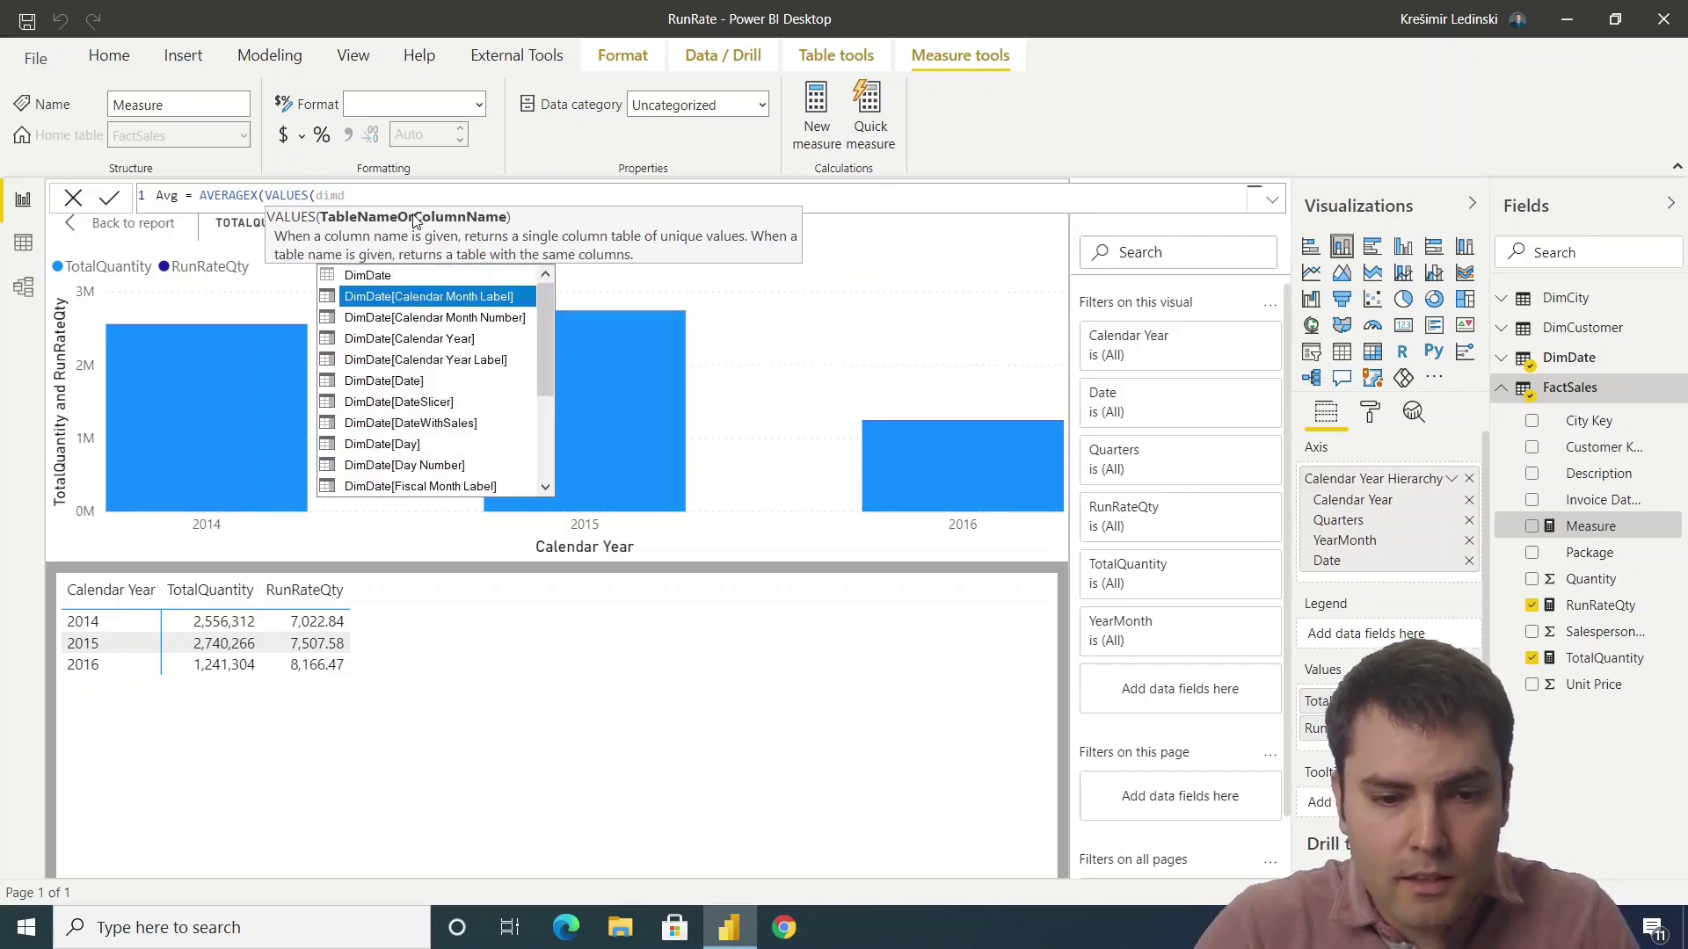
{"action": "key", "text": "Tab"}
Step: Finish Avg with [TotalQuantity] as the averaged expression, commit it, and drag it onto the chart
{"action": "type", "text": "to"}
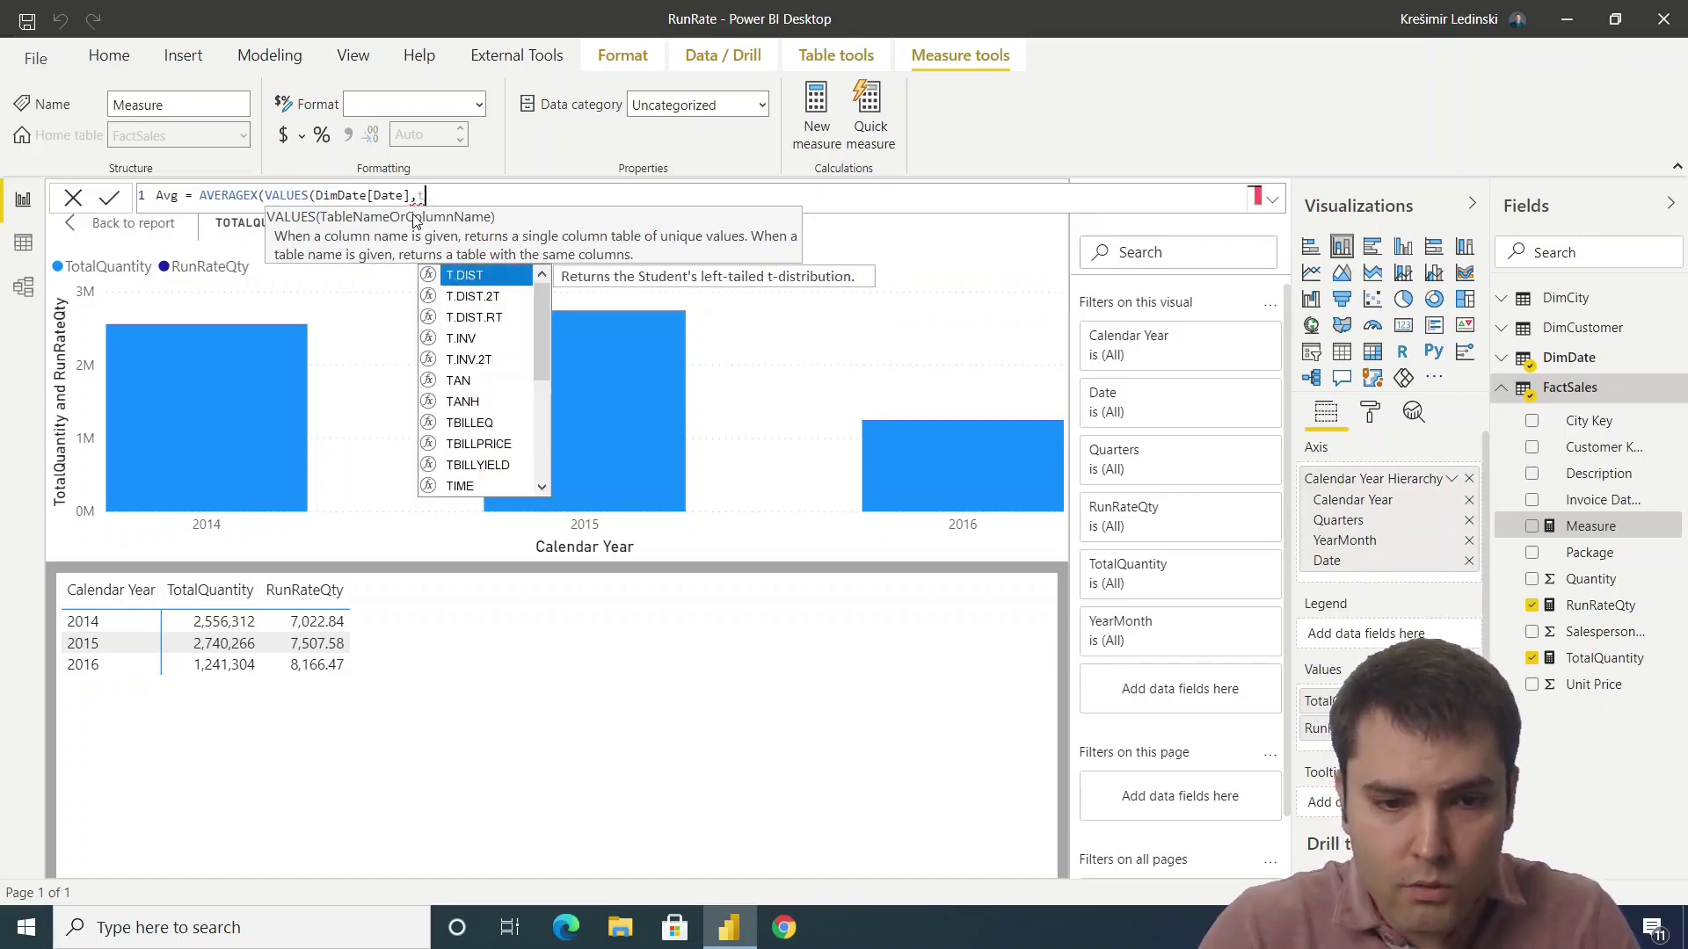
{"action": "key", "text": "BackSpace"}
{"action": "key", "text": "BackSpace"}
{"action": "type", "text": "),tota"}
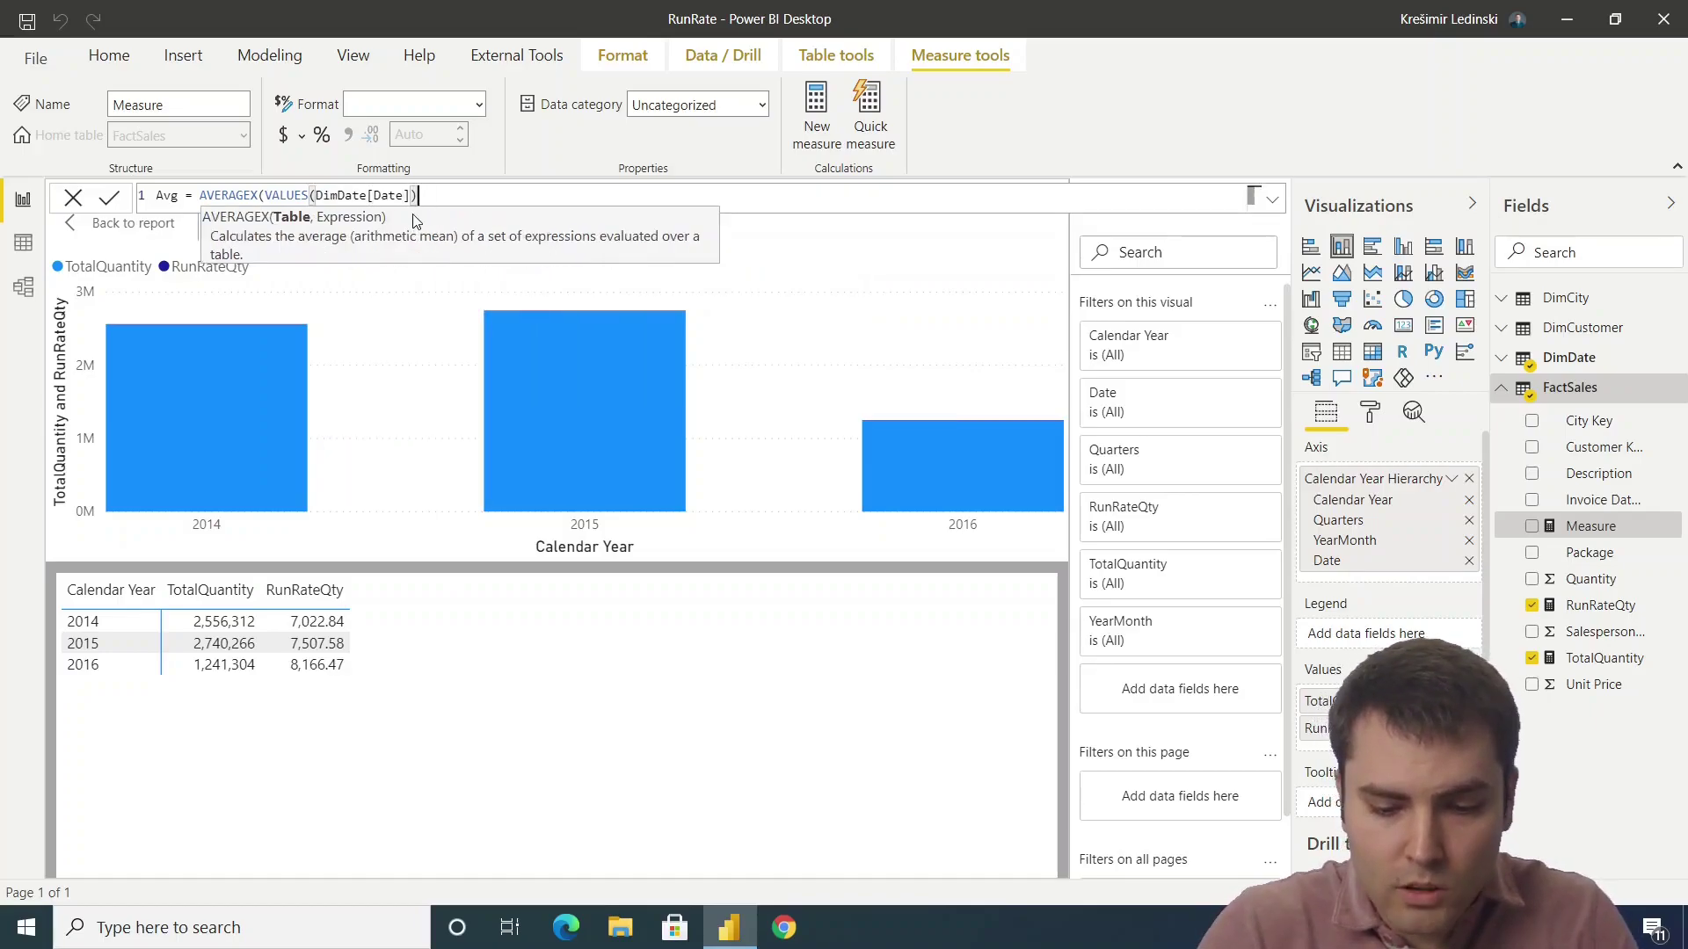
{"action": "key", "text": "Down"}
{"action": "key", "text": "Down"}
{"action": "key", "text": "Tab"}
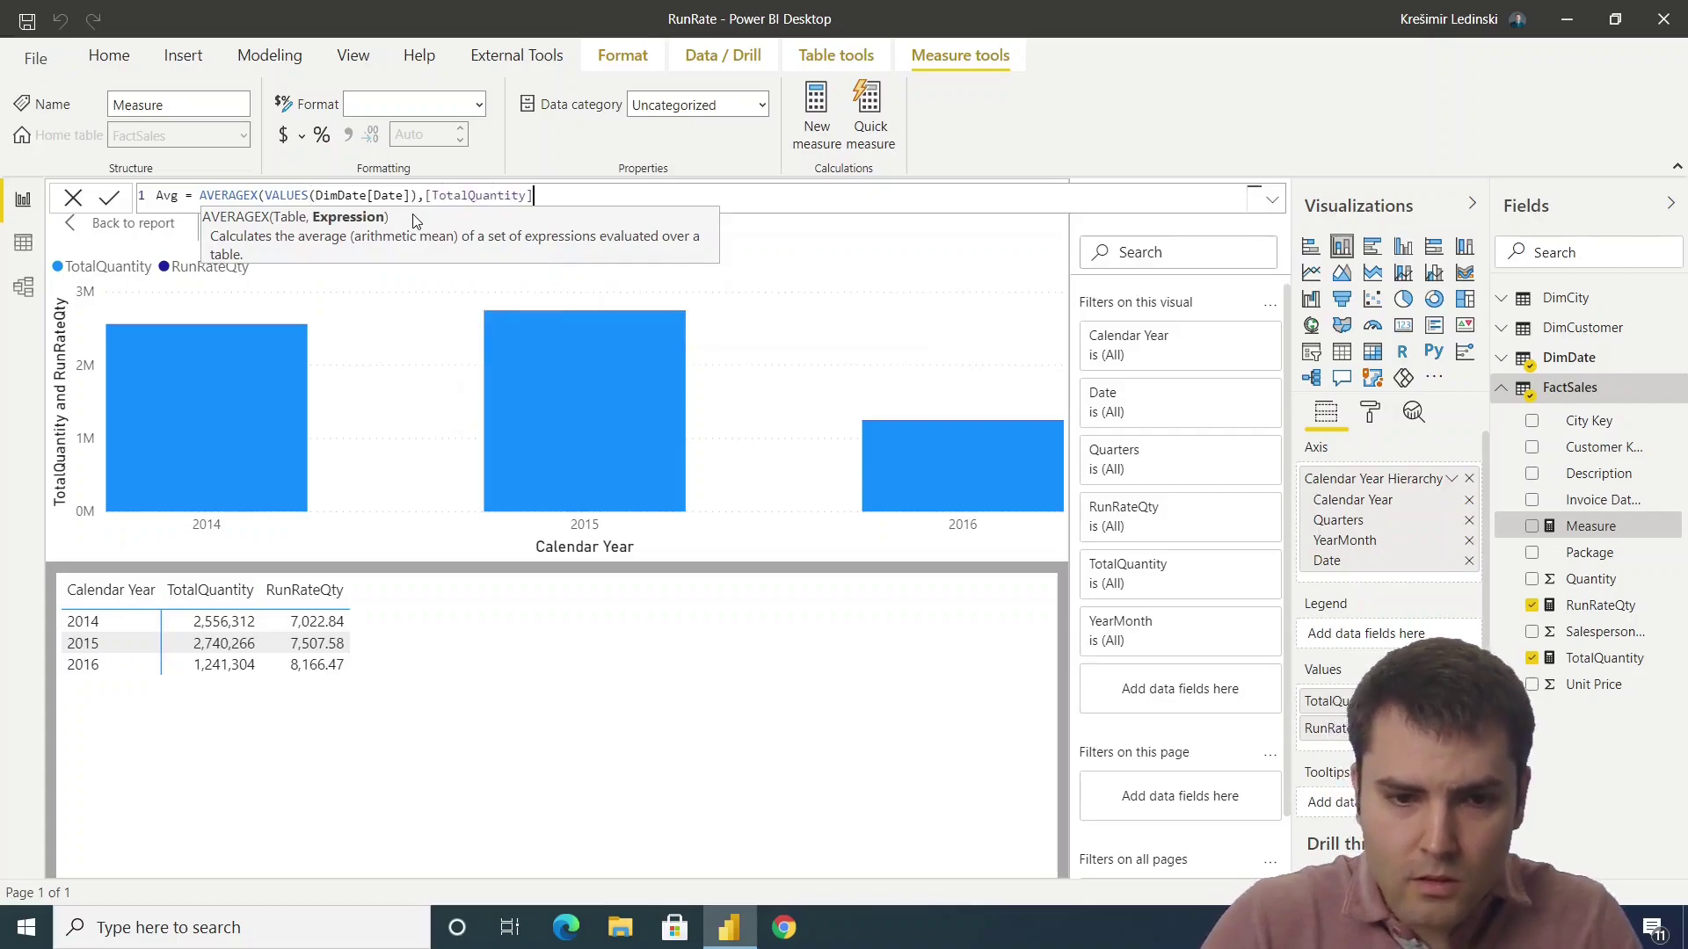
{"action": "type", "text": ")"}
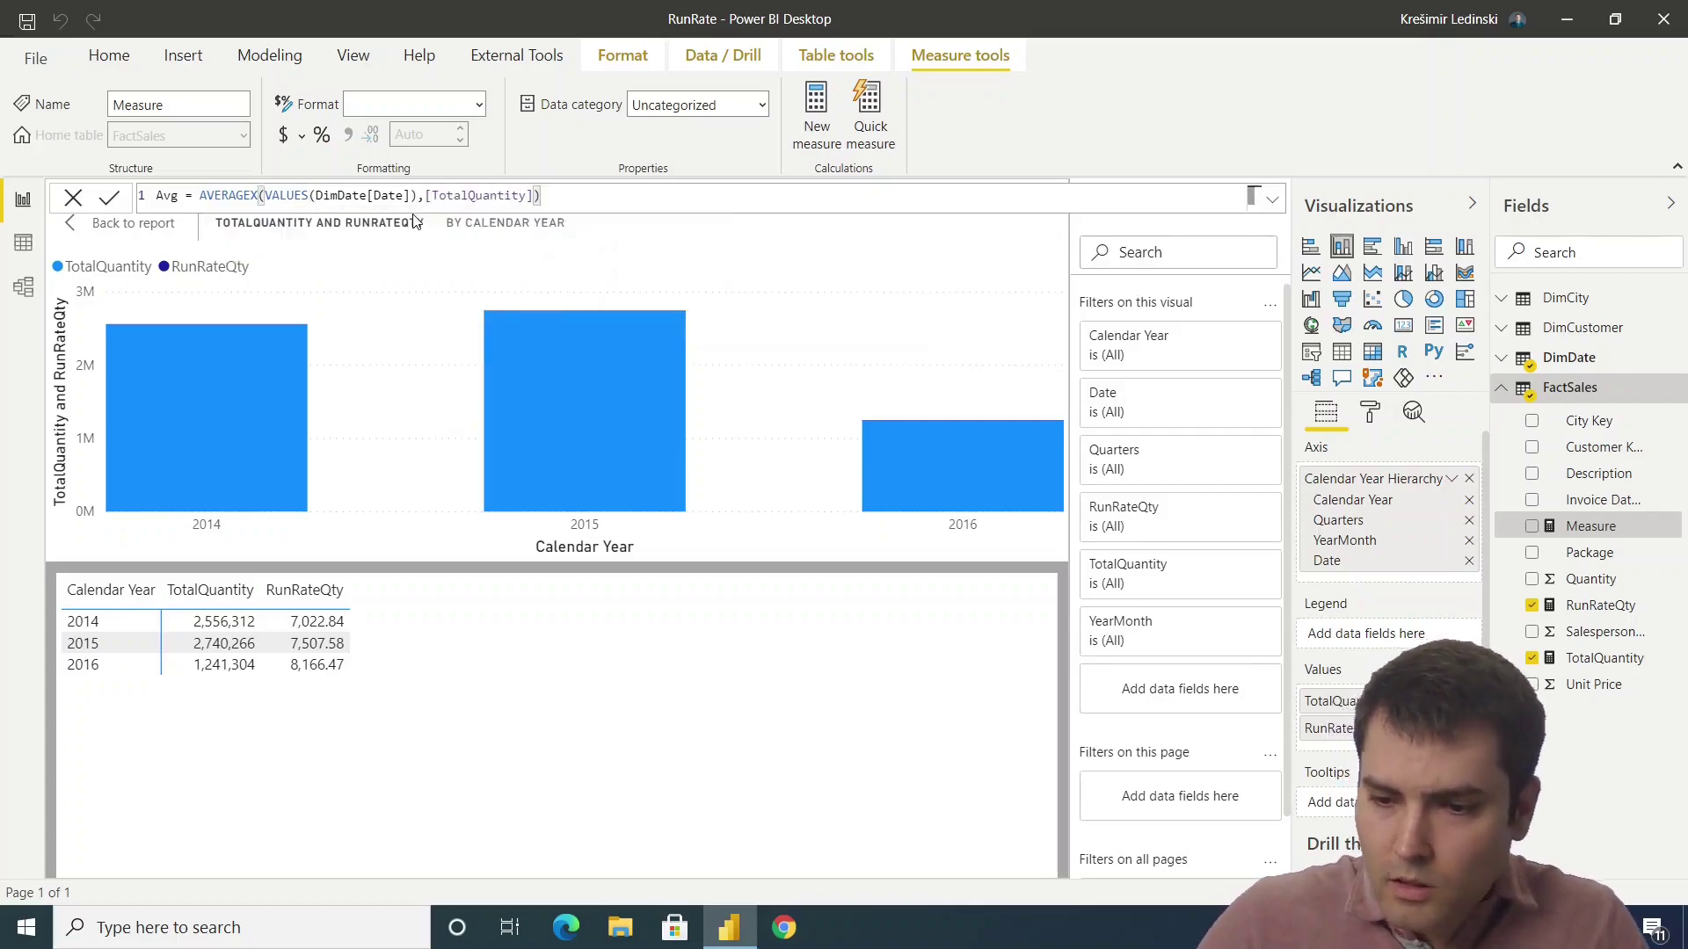
{"action": "key", "text": "Return"}
{"action": "left_click_drag", "start_coordinate": [1576, 421], "coordinate": [1323, 747]}
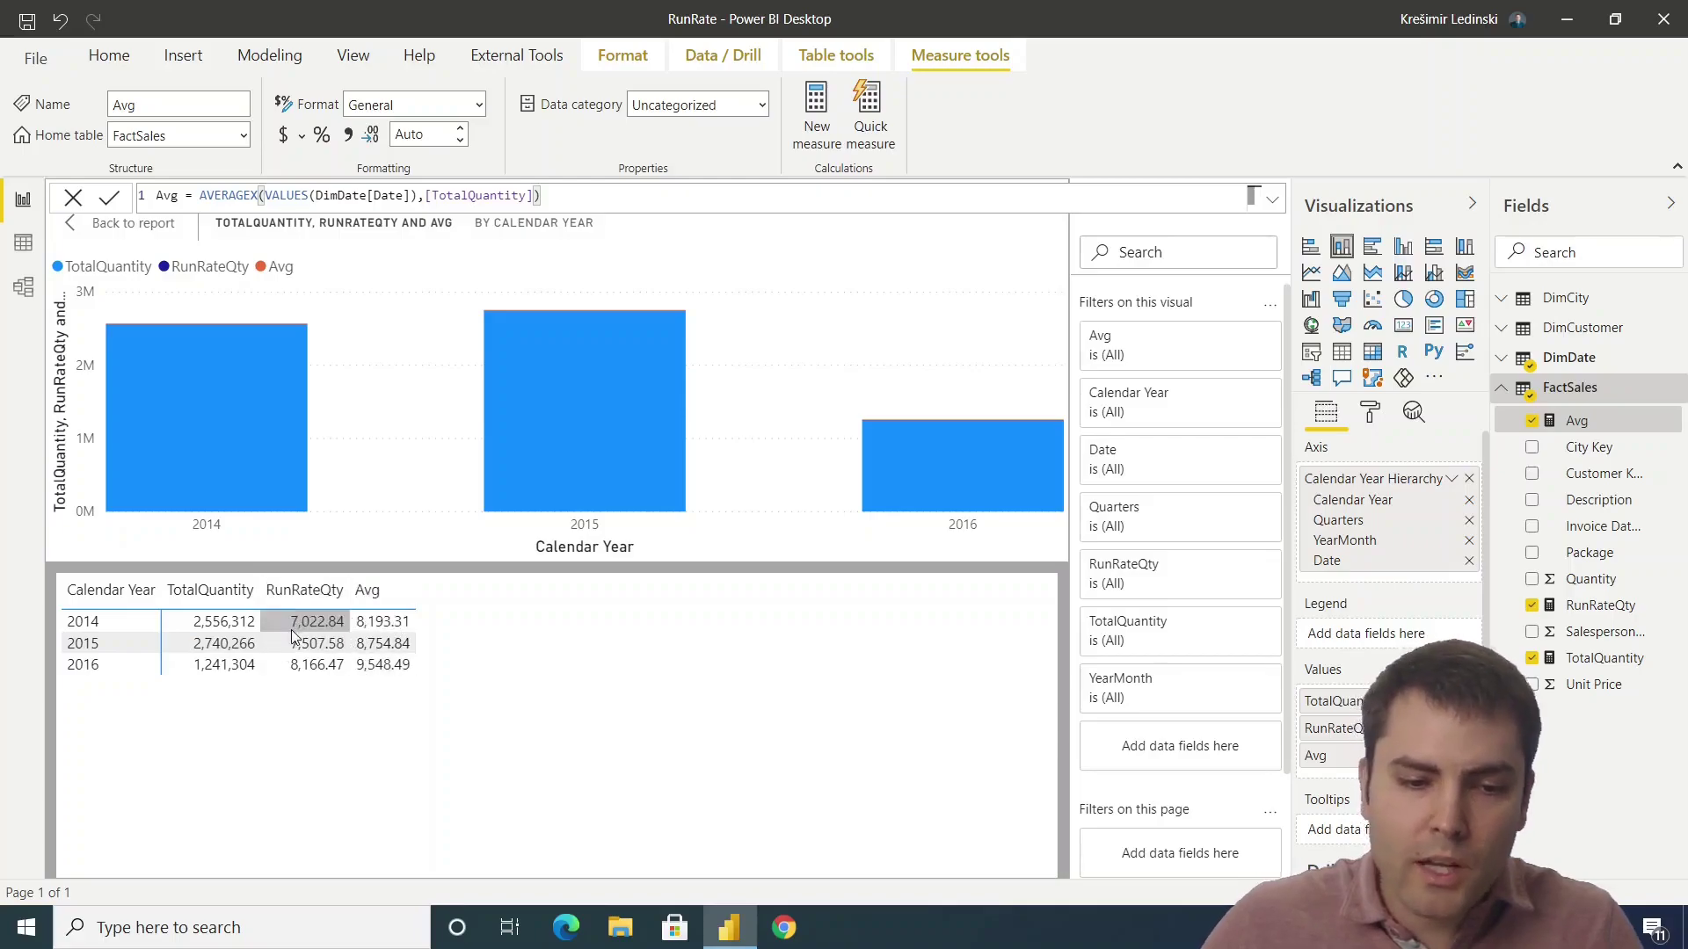
Step: Compare Avg against RunRateQty and TotalQuantity per year, e.g. 2014 Avg 8,193.31 versus RunRateQty 7,022.84
{"action": "mouse_move", "coordinate": [294, 630]}
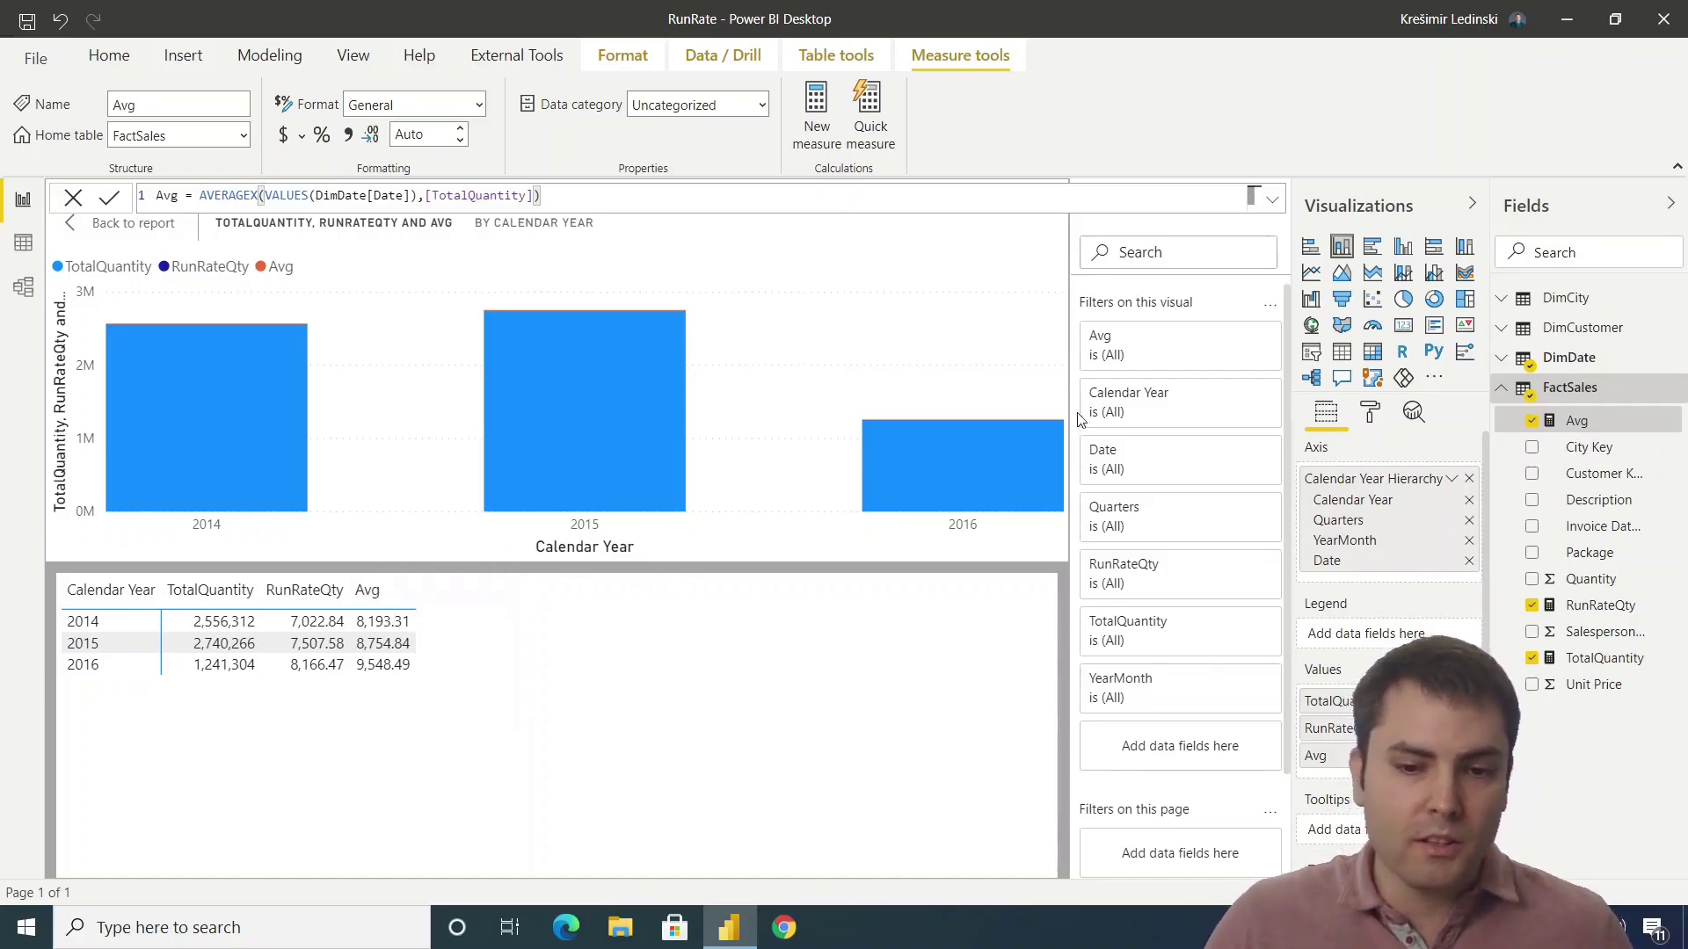
{"action": "mouse_move", "coordinate": [958, 447]}
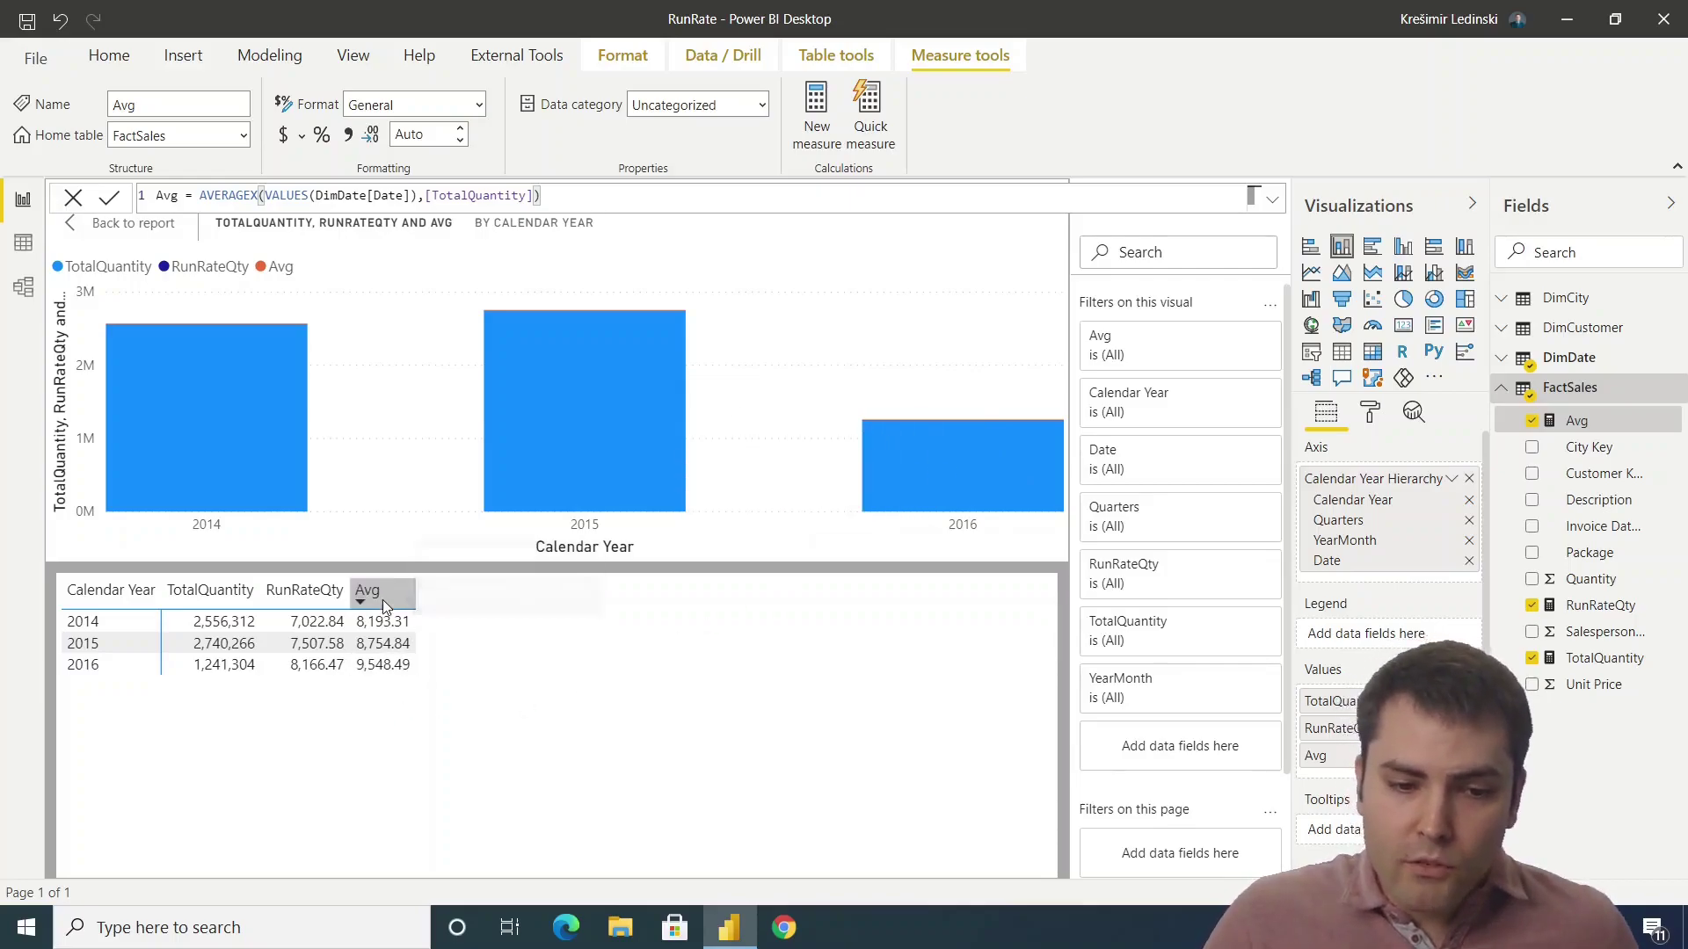
{"action": "mouse_move", "coordinate": [382, 624]}
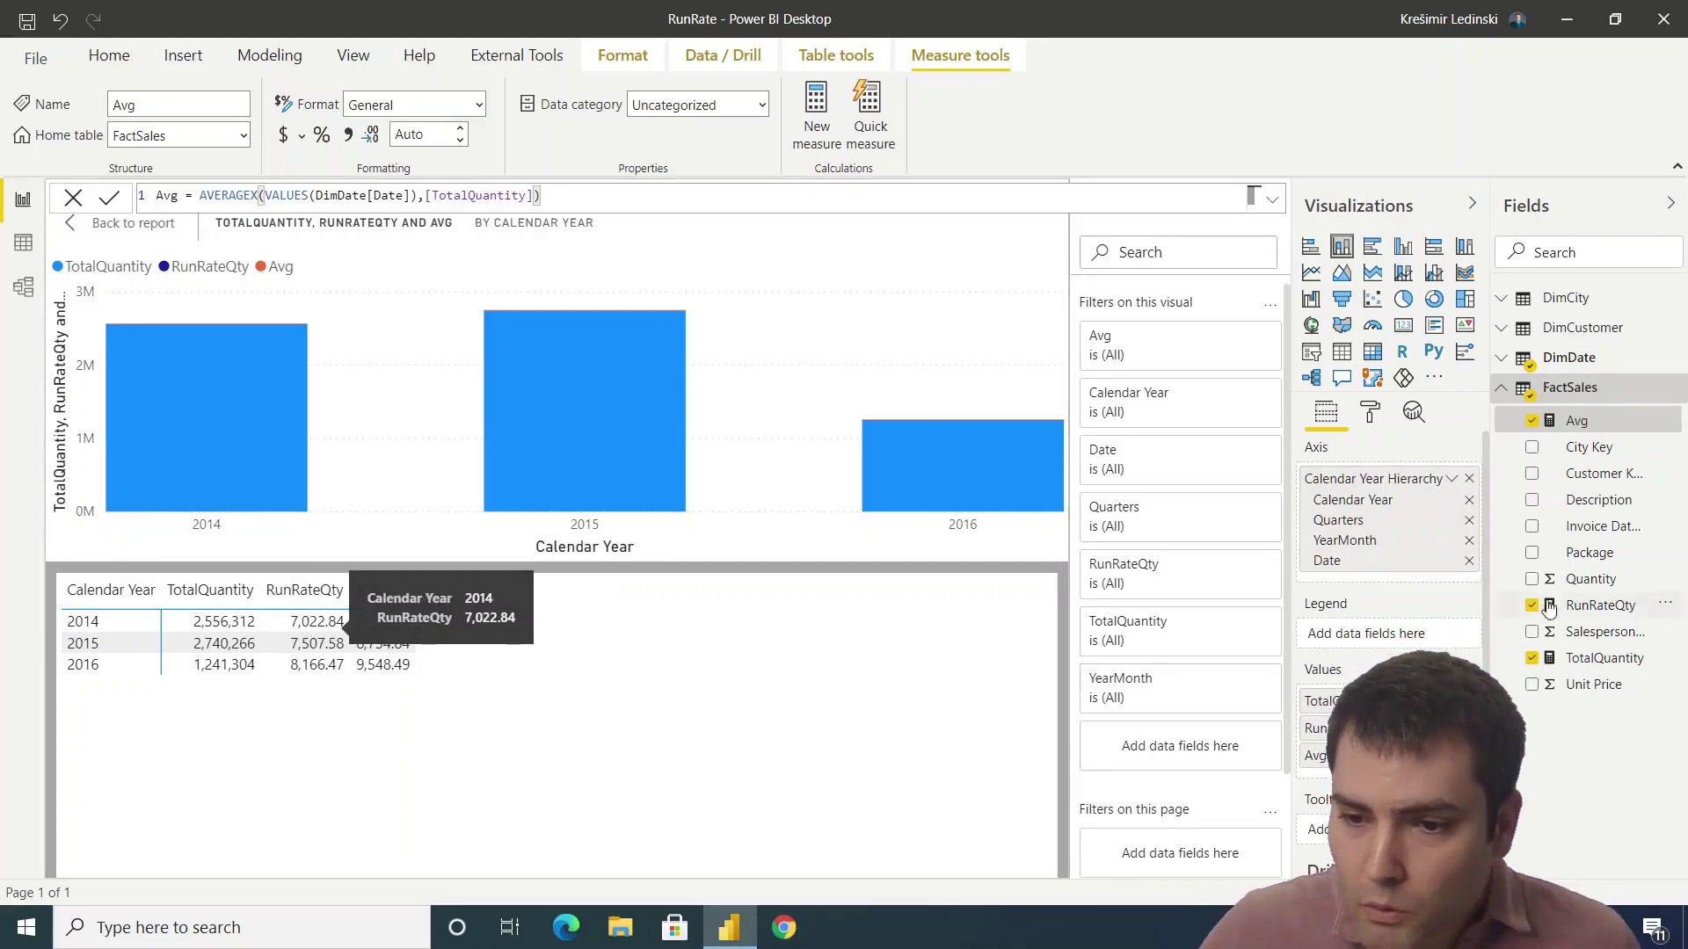
Step: Remove Avg from the chart and load the RunRateQty formula for editing
{"action": "left_click", "coordinate": [1532, 420]}
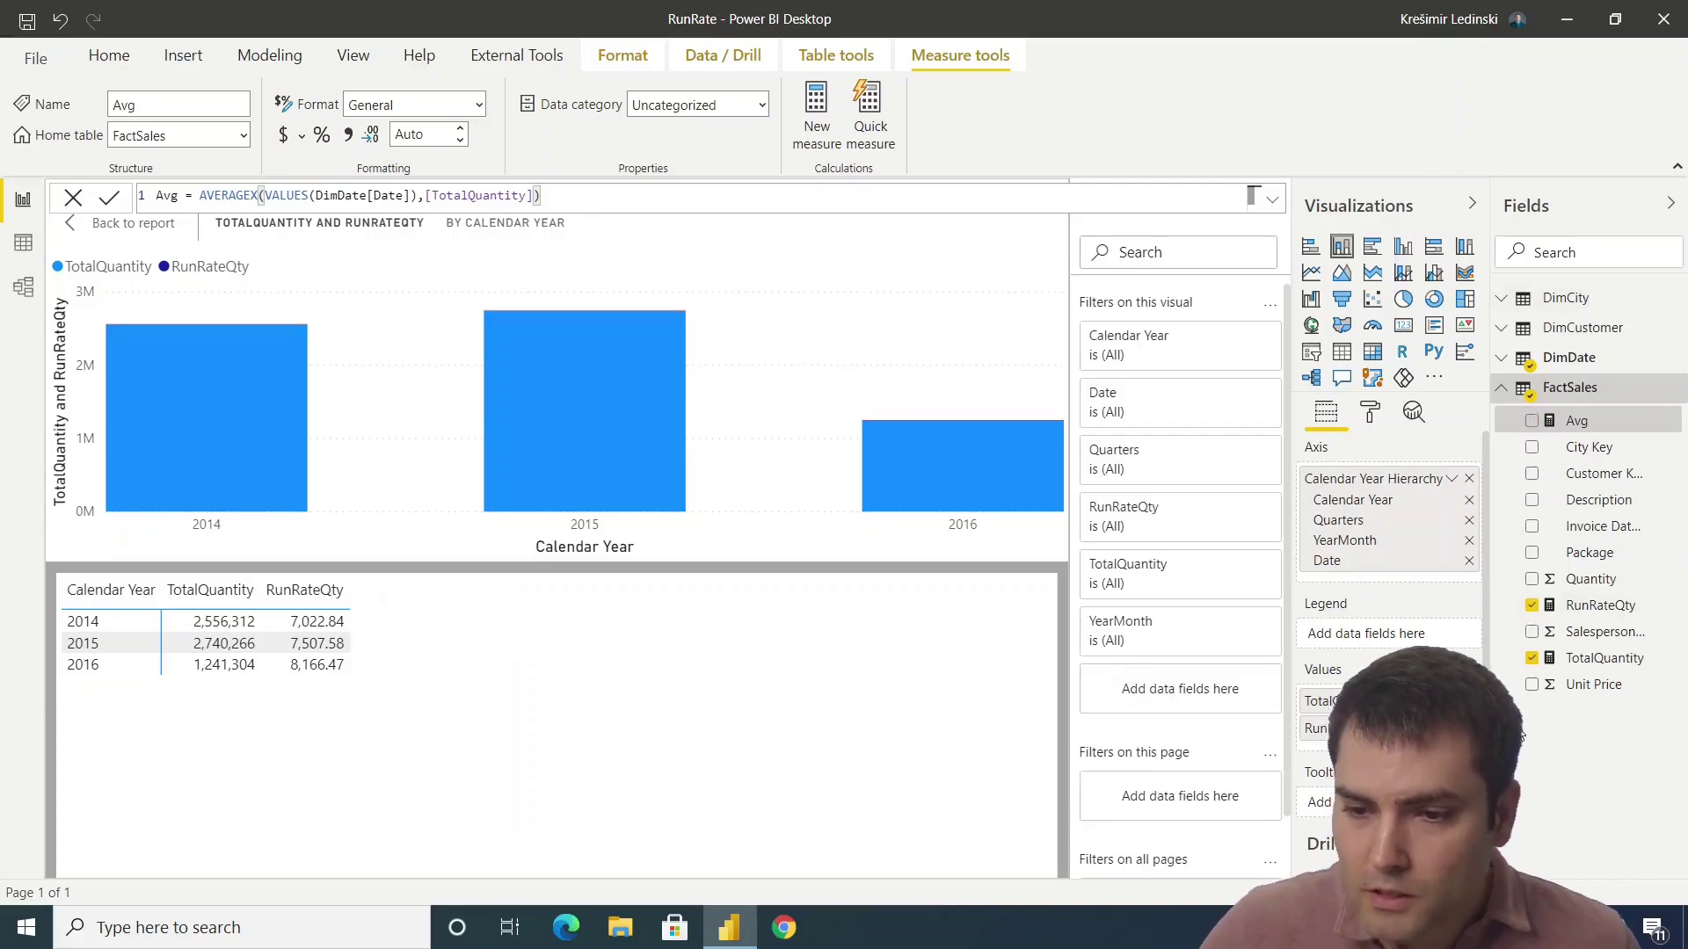
{"action": "left_click", "coordinate": [1599, 605]}
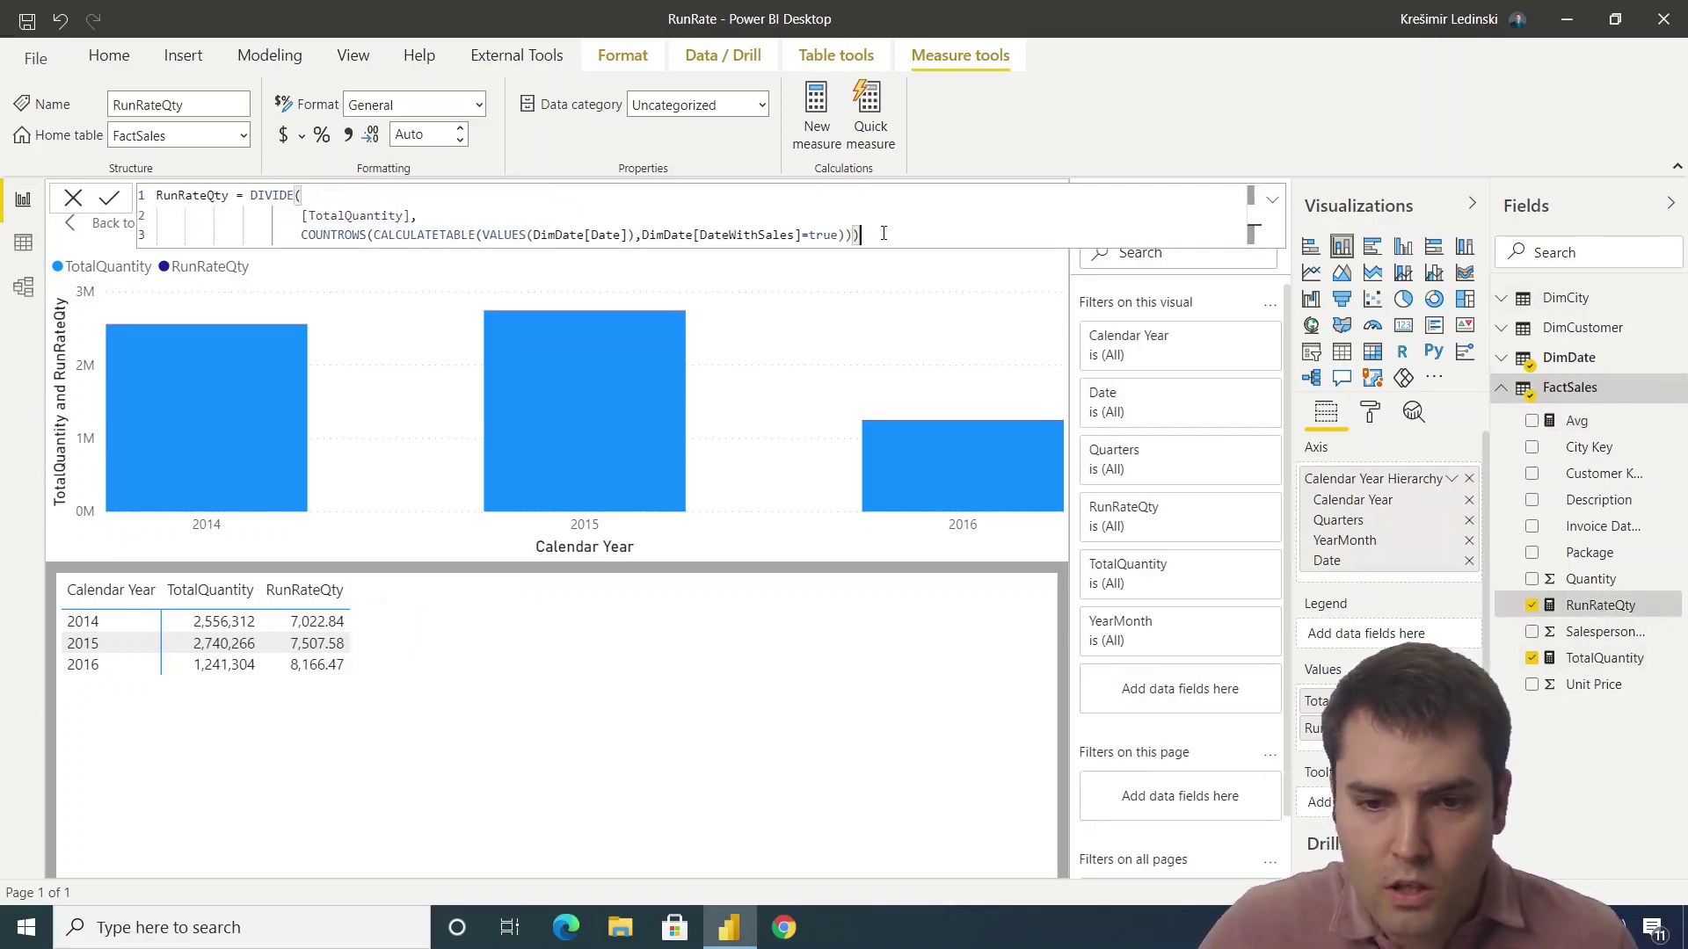
Step: Append * COUNTROWS(VALUES(DimDate[Date])) on a new line of the RunRateQty formula
{"action": "key", "text": "shift+Return"}
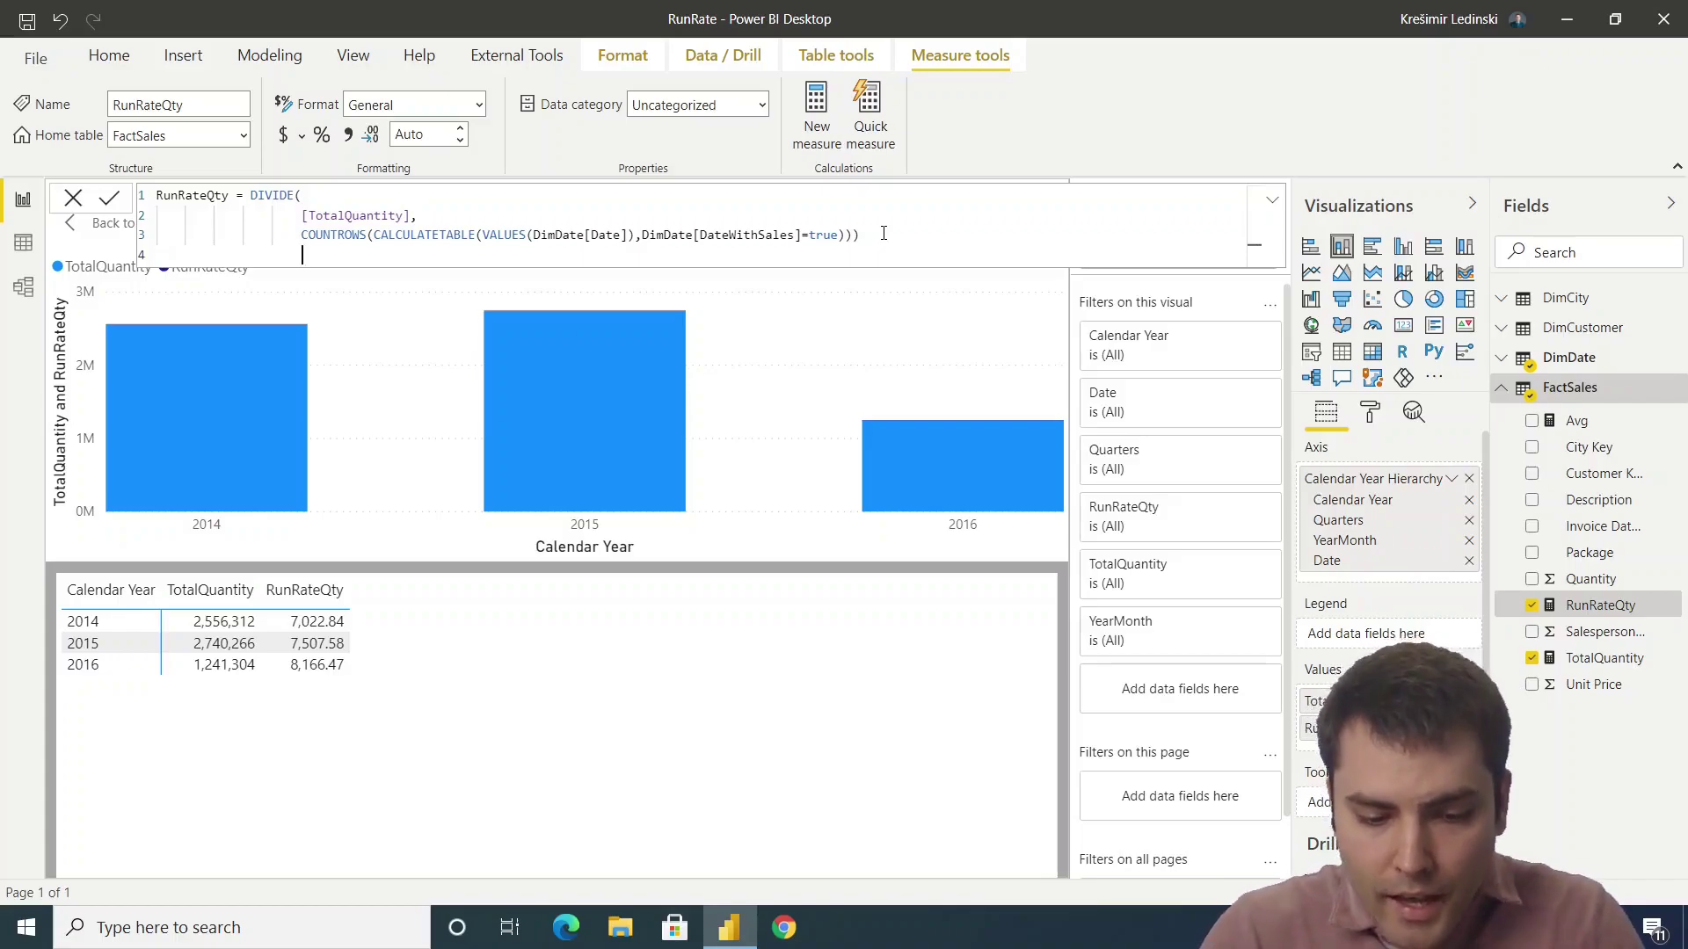
{"action": "type", "text": "*"}
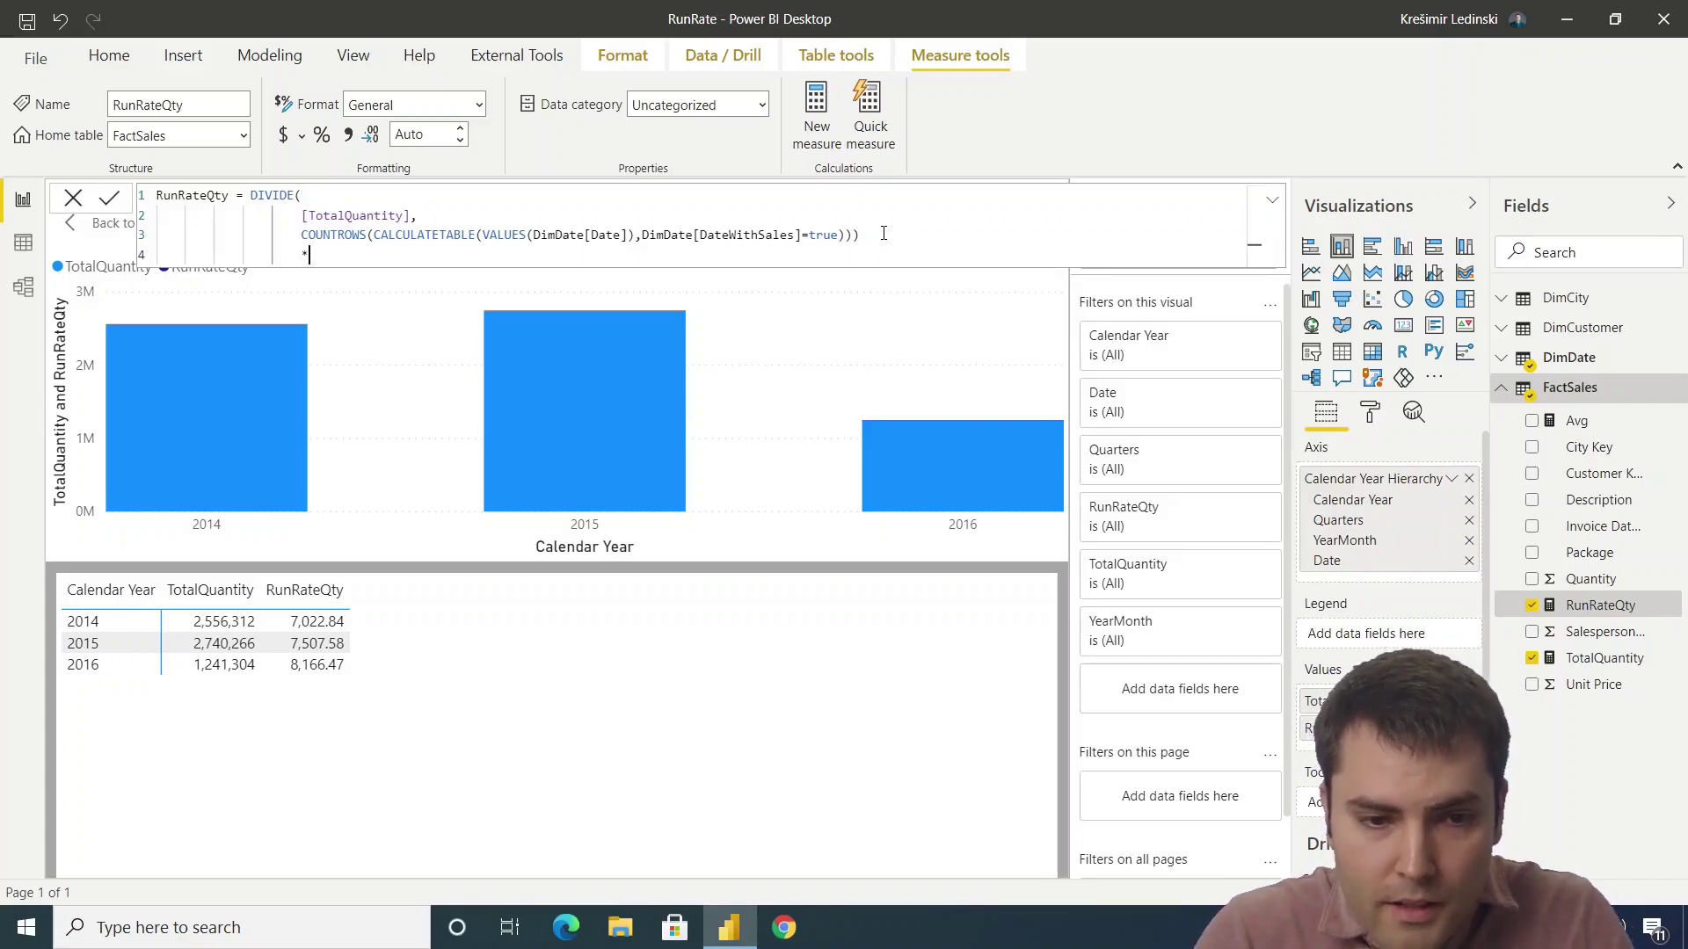
{"action": "type", "text": " co"}
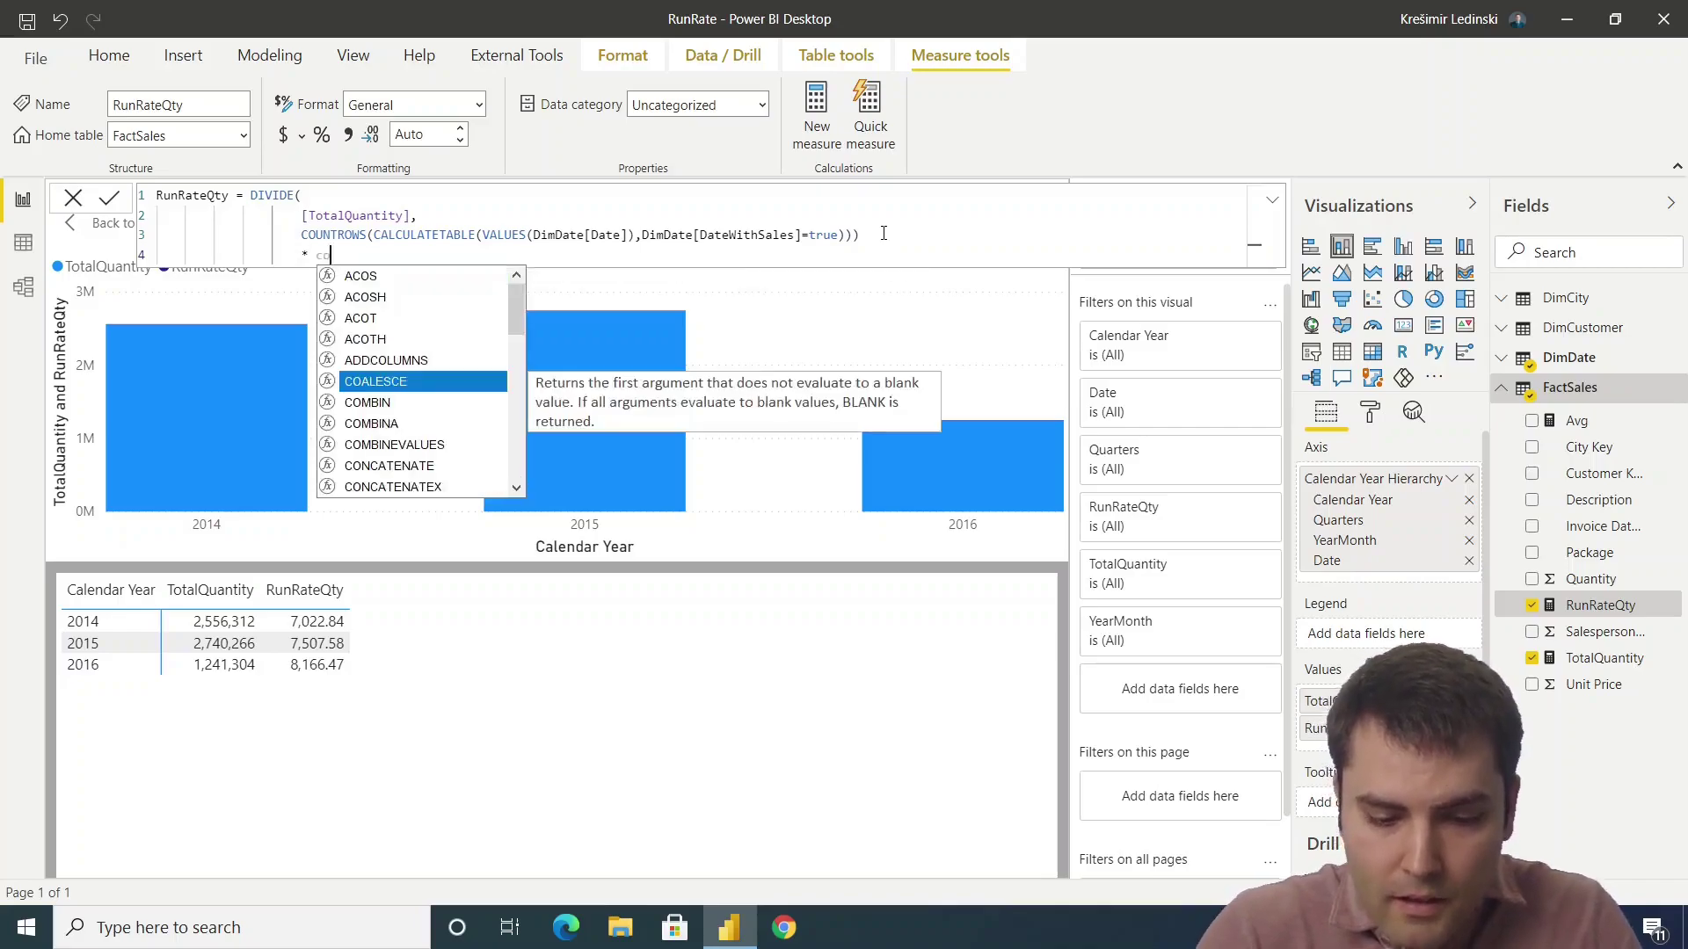
{"action": "type", "text": "untr"}
{"action": "key", "text": "Tab"}
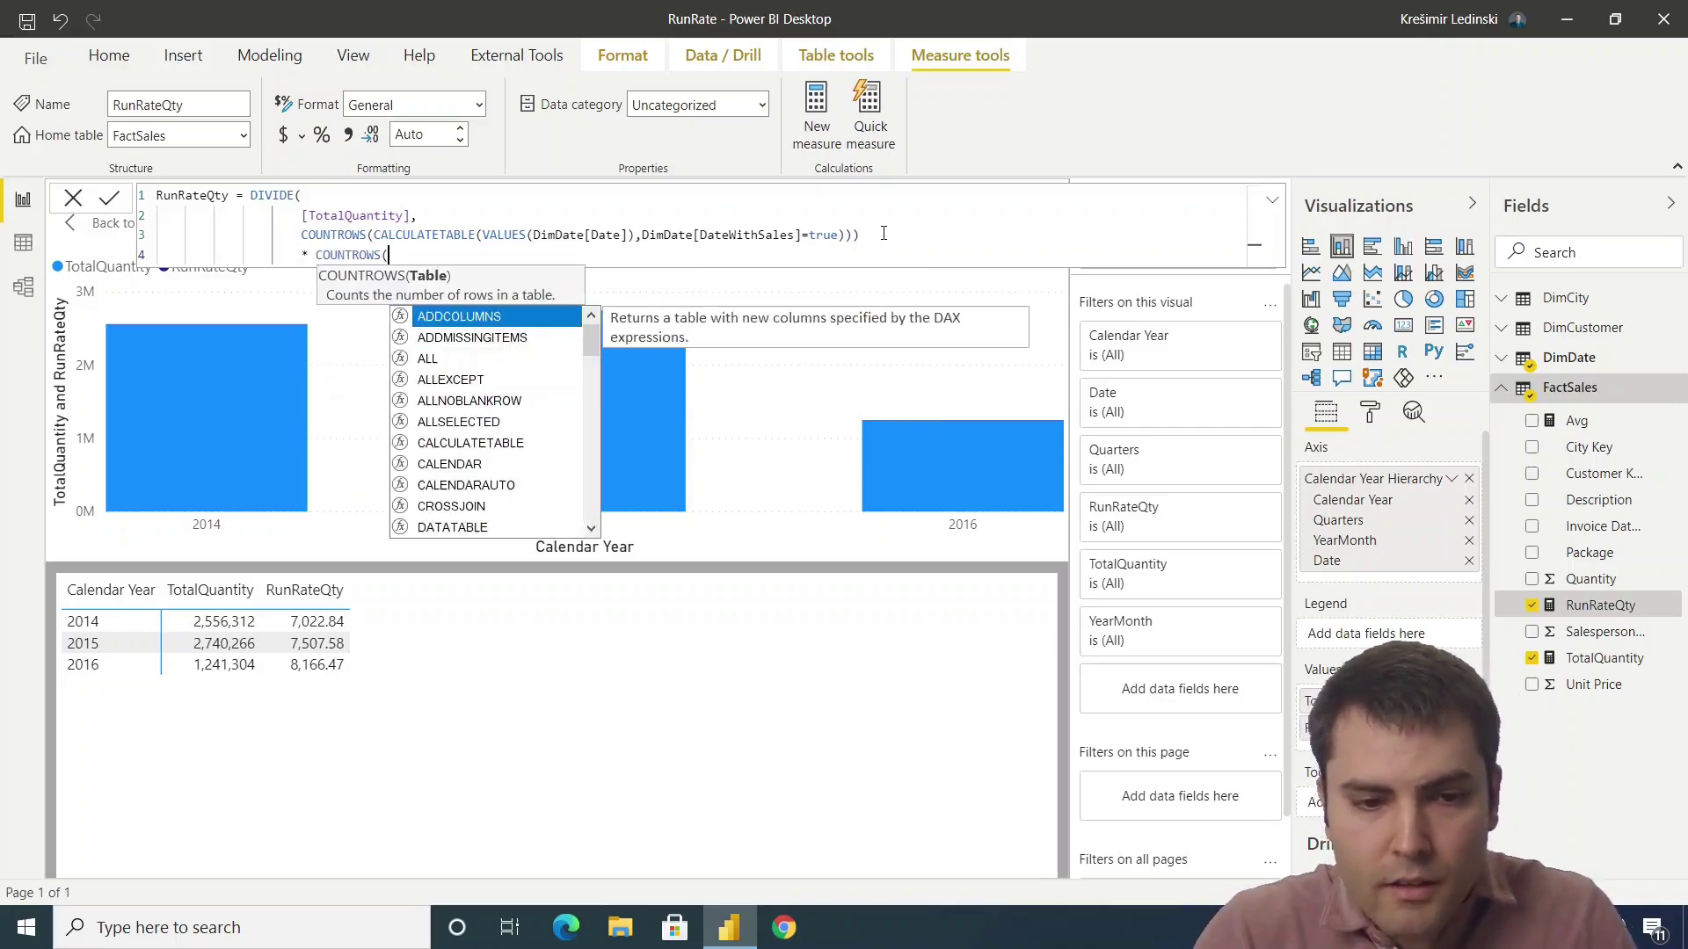
{"action": "type", "text": "val"}
{"action": "key", "text": "Tab"}
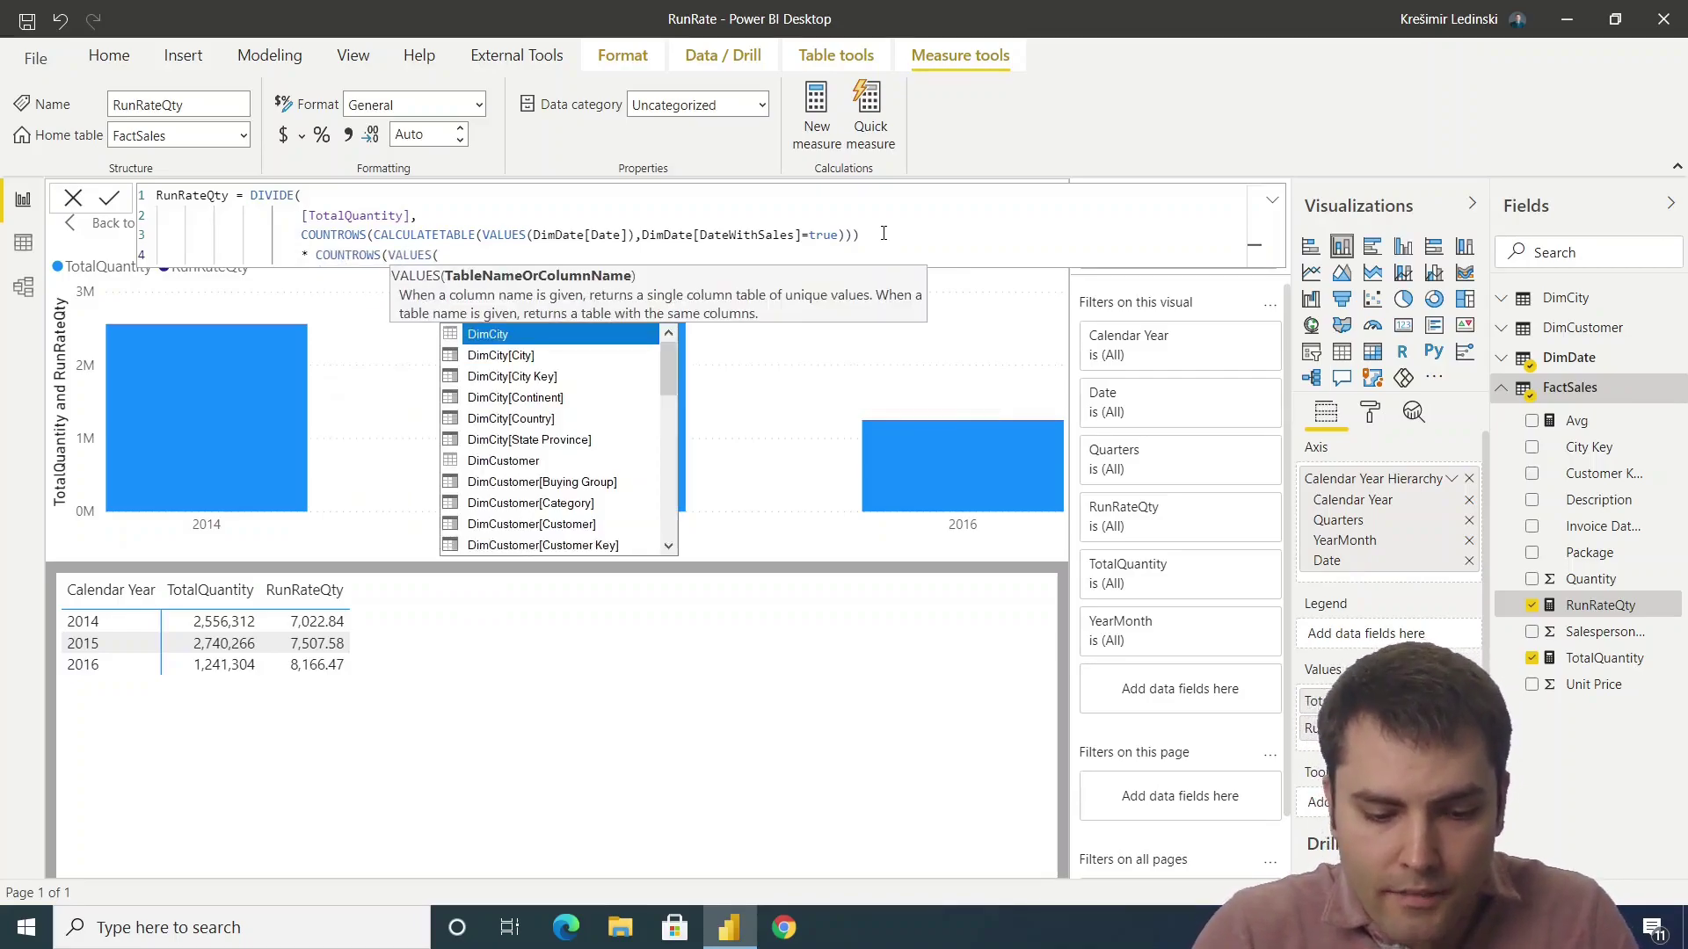
{"action": "type", "text": "dimd"}
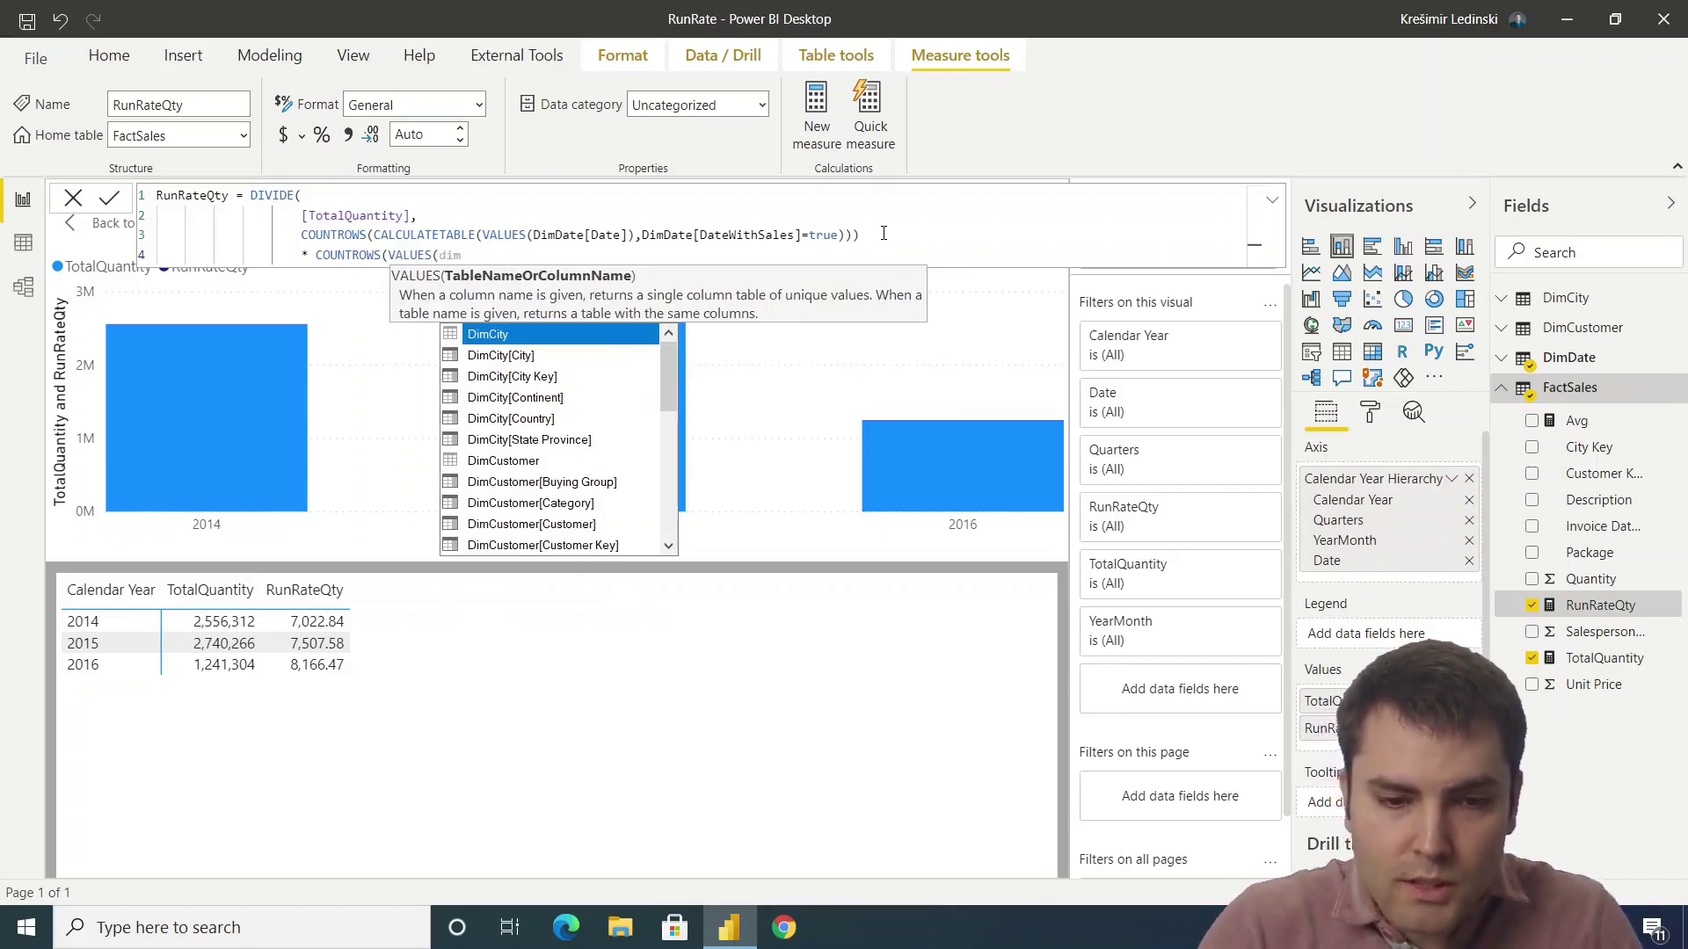
{"action": "key", "text": "Down"}
{"action": "key", "text": "Down"}
{"action": "key", "text": "Down"}
{"action": "key", "text": "Down"}
{"action": "key", "text": "Down"}
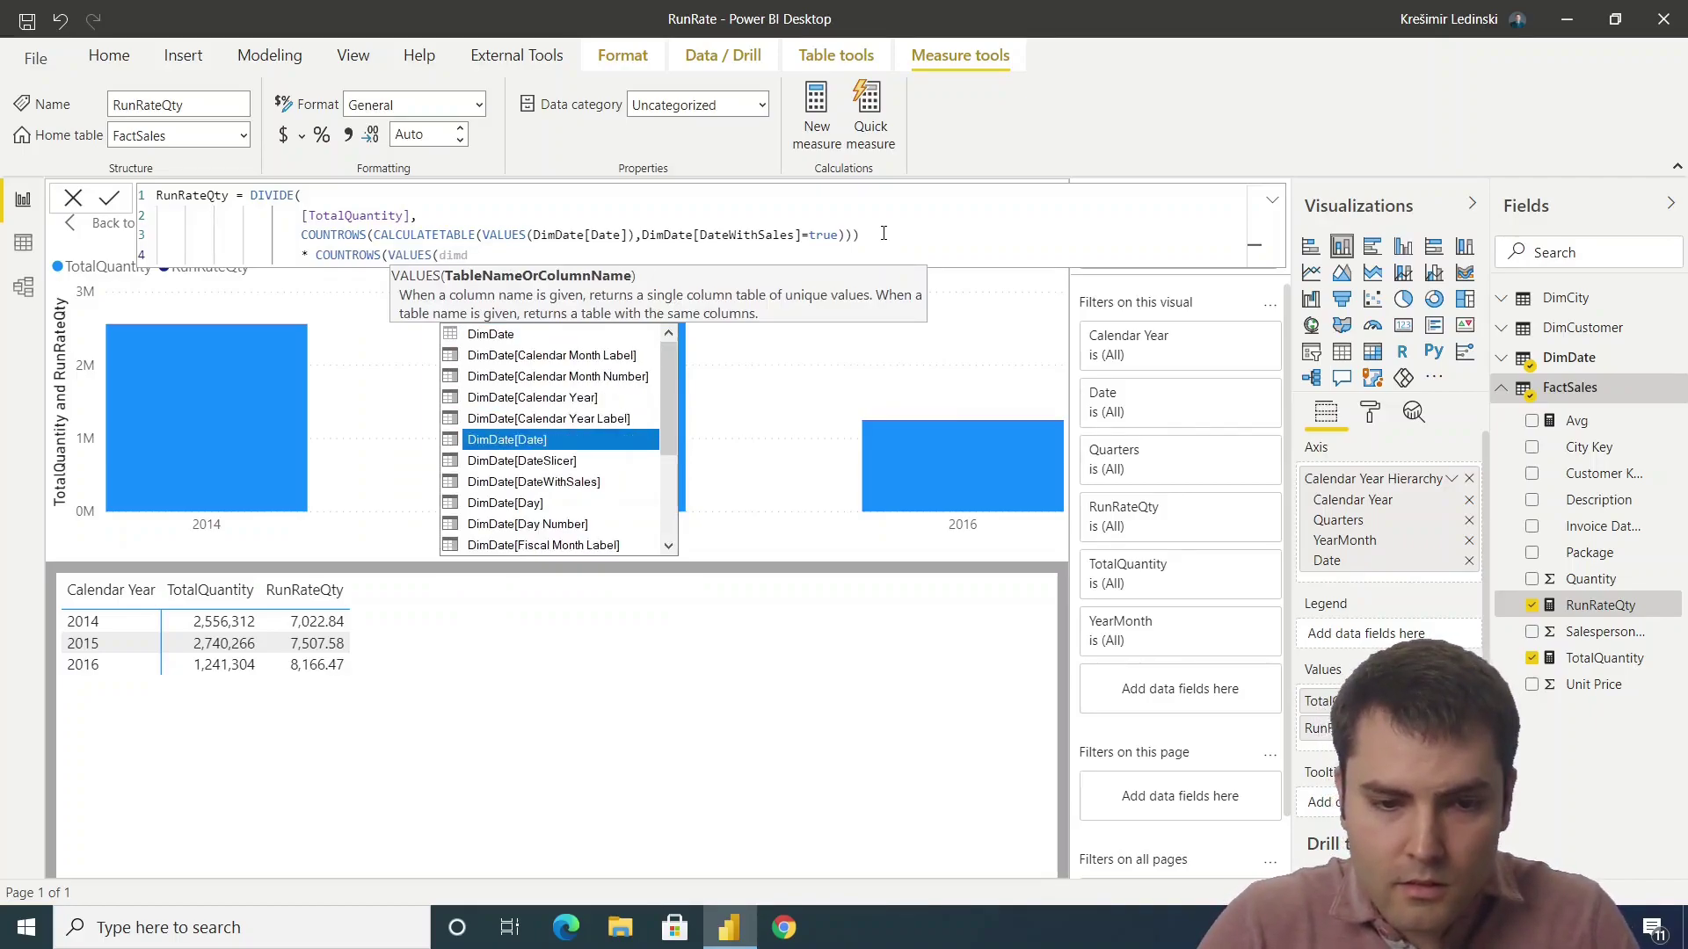
{"action": "key", "text": "Tab"}
{"action": "type", "text": ")"}
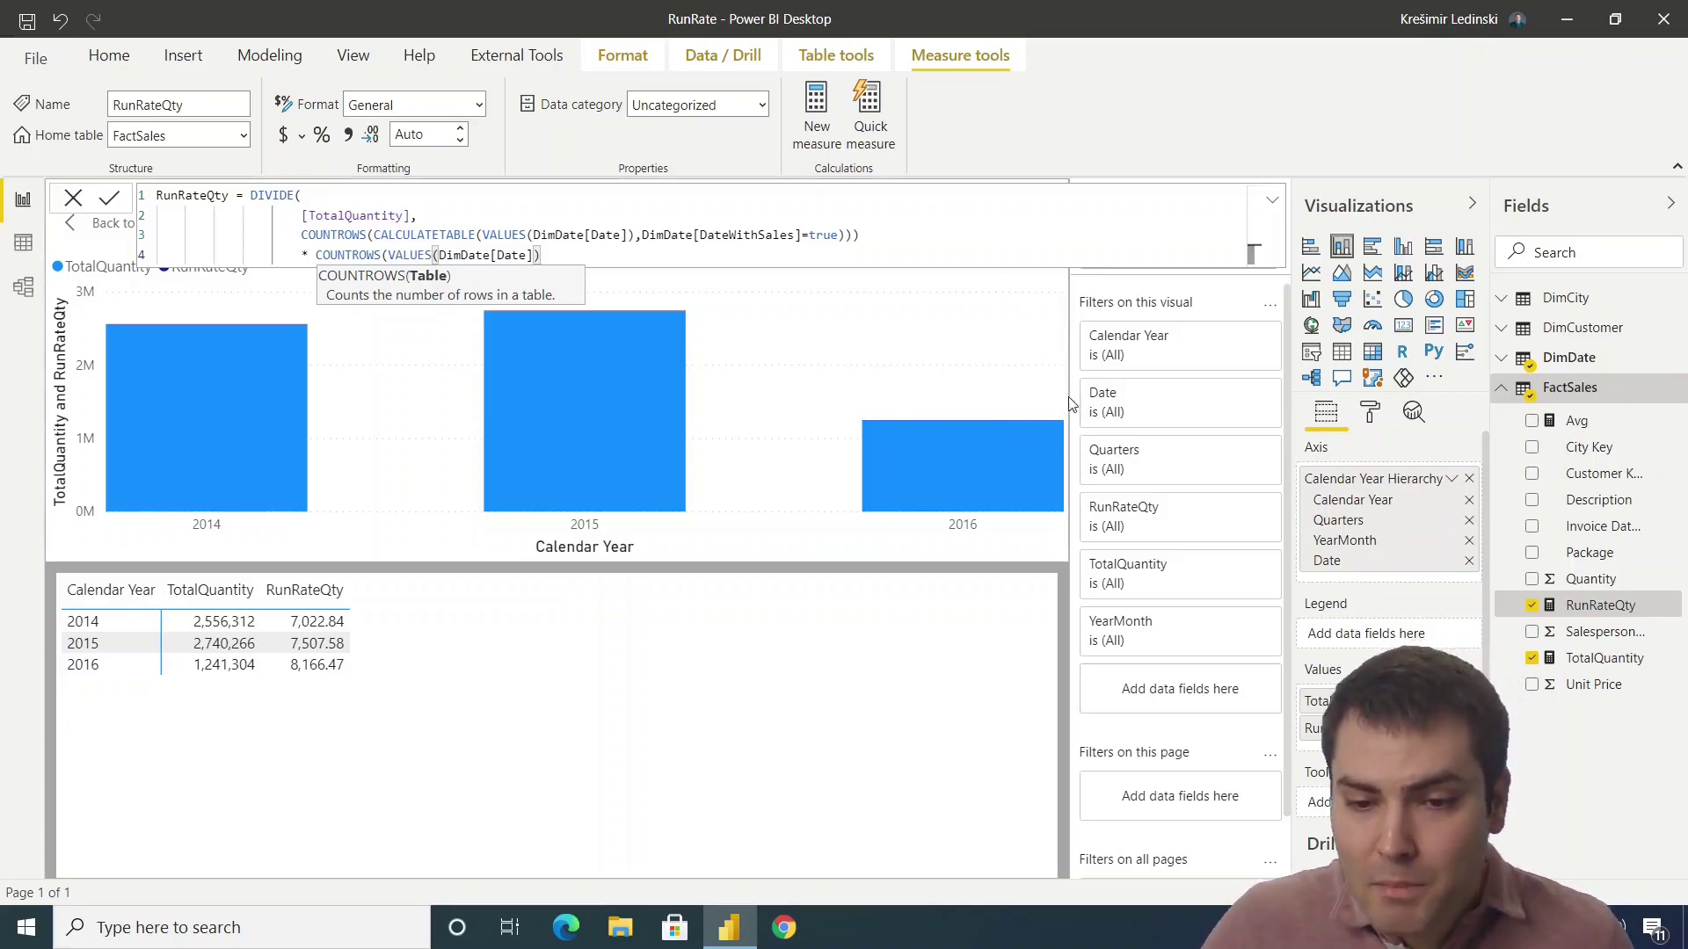
Step: Wrap VALUES(DimDate[Date]) in CALCULATETABLE(..., ALL(DimDate[DateSlicer])) and commit the RunRateQty formula
{"action": "mouse_move", "coordinate": [1002, 444]}
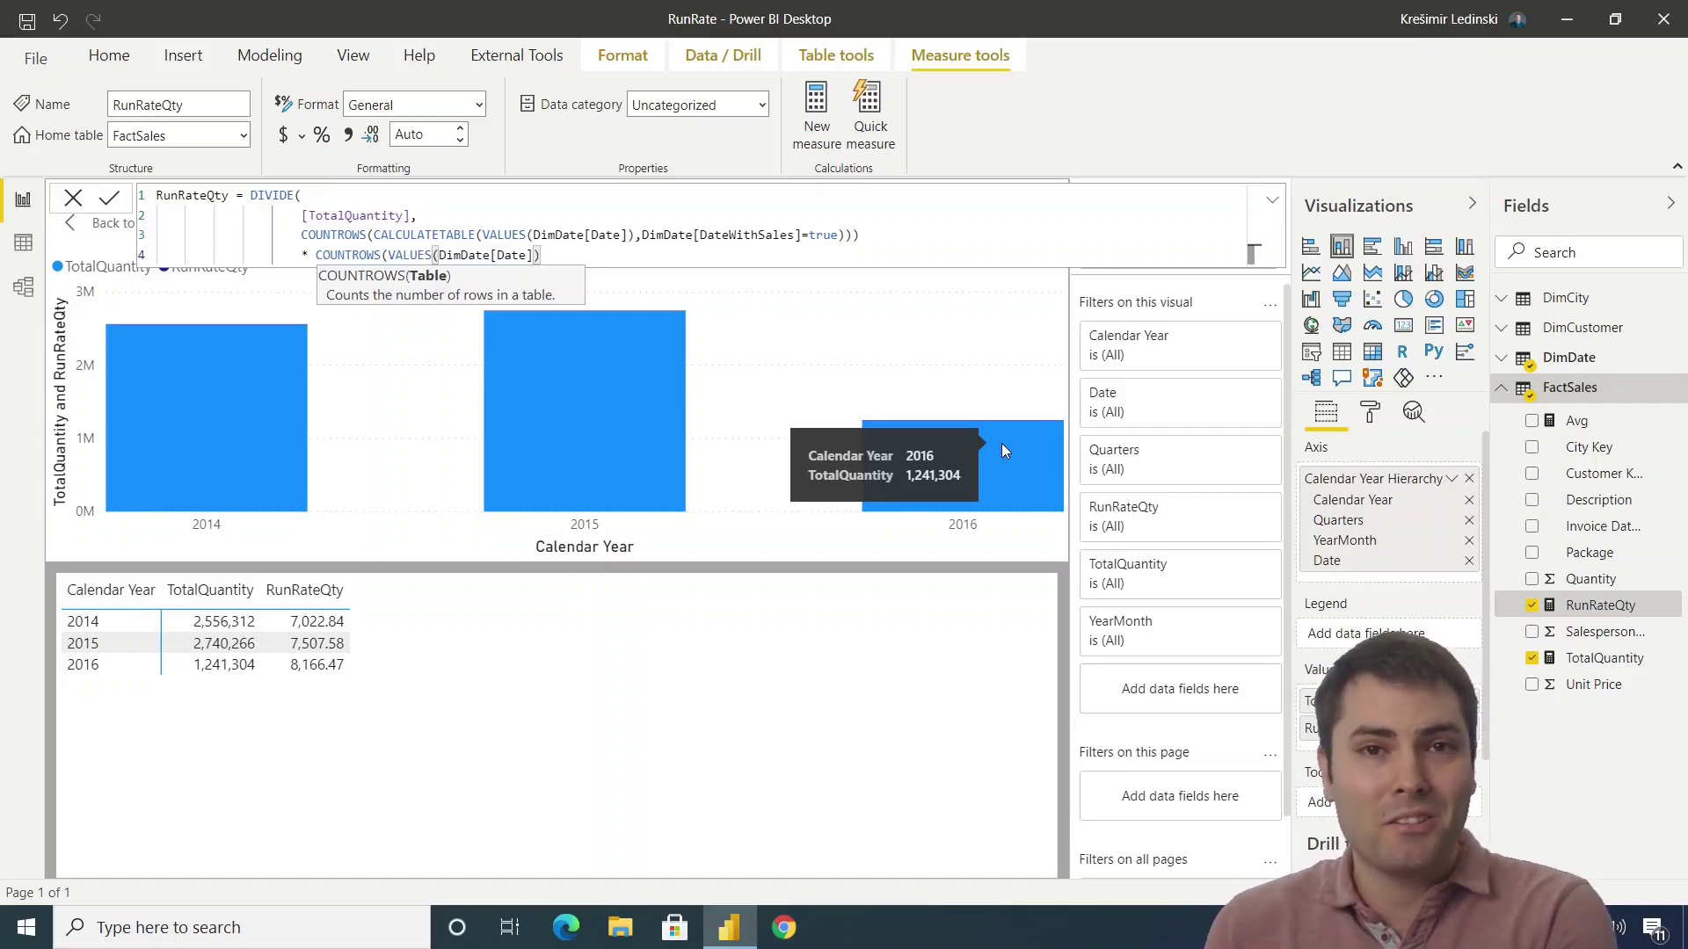
{"action": "left_click", "coordinate": [388, 255]}
{"action": "type", "text": "CALCULATETABLE("}
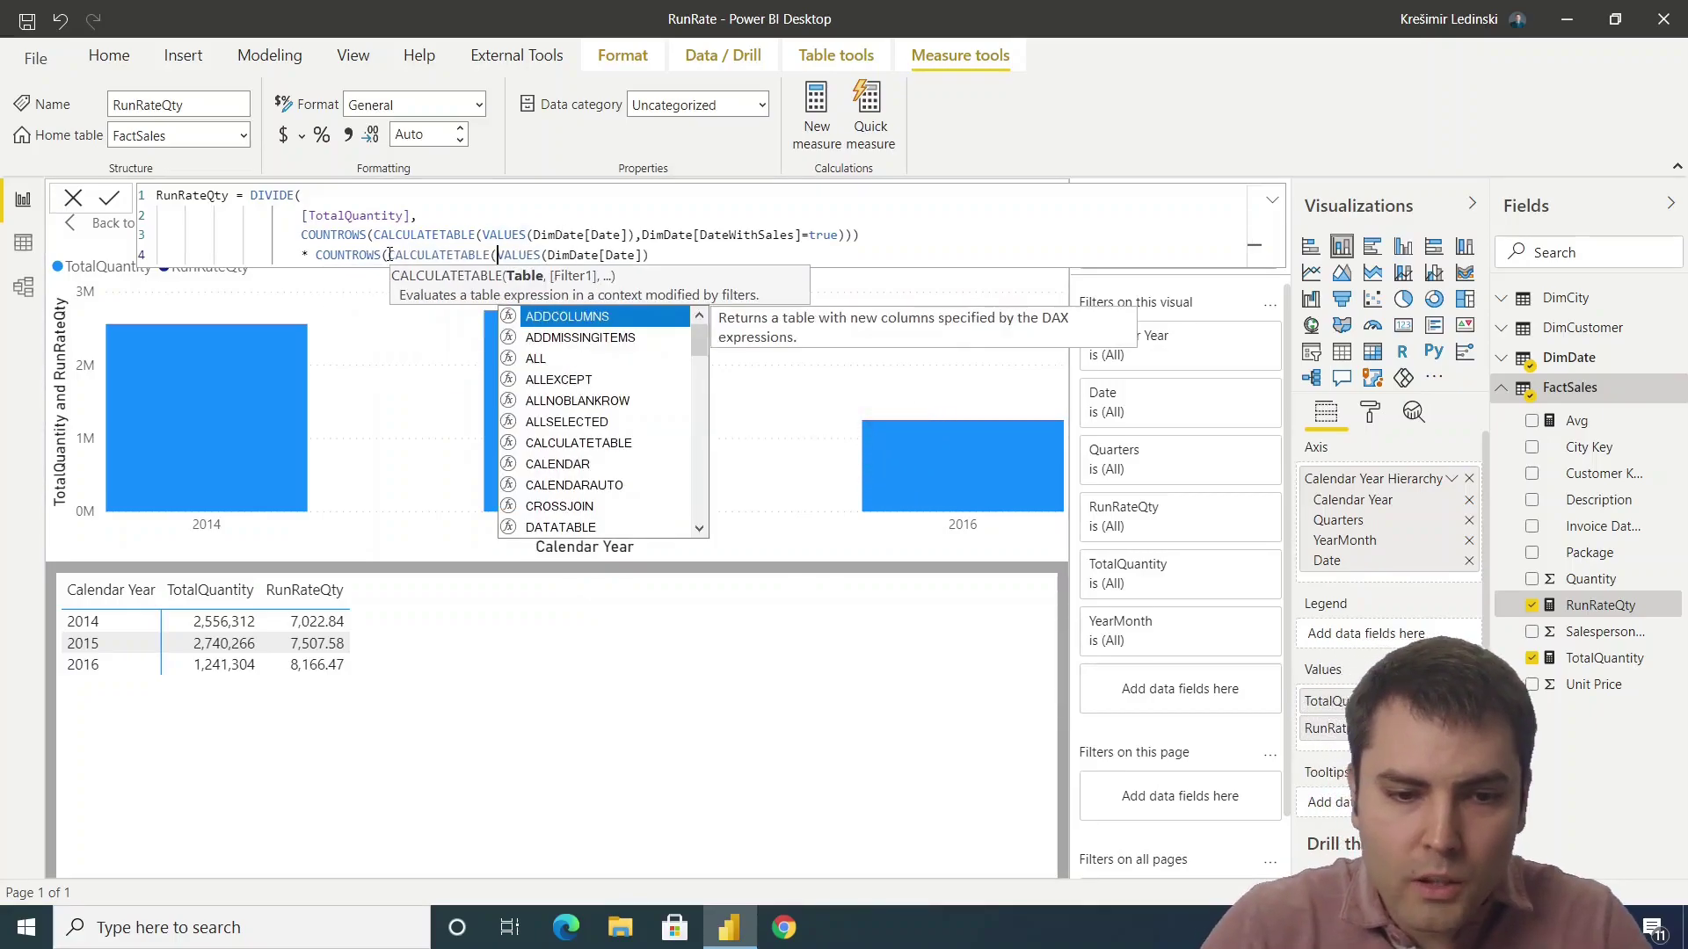
{"action": "left_click", "coordinate": [710, 254]}
{"action": "type", "text": ",ALL("}
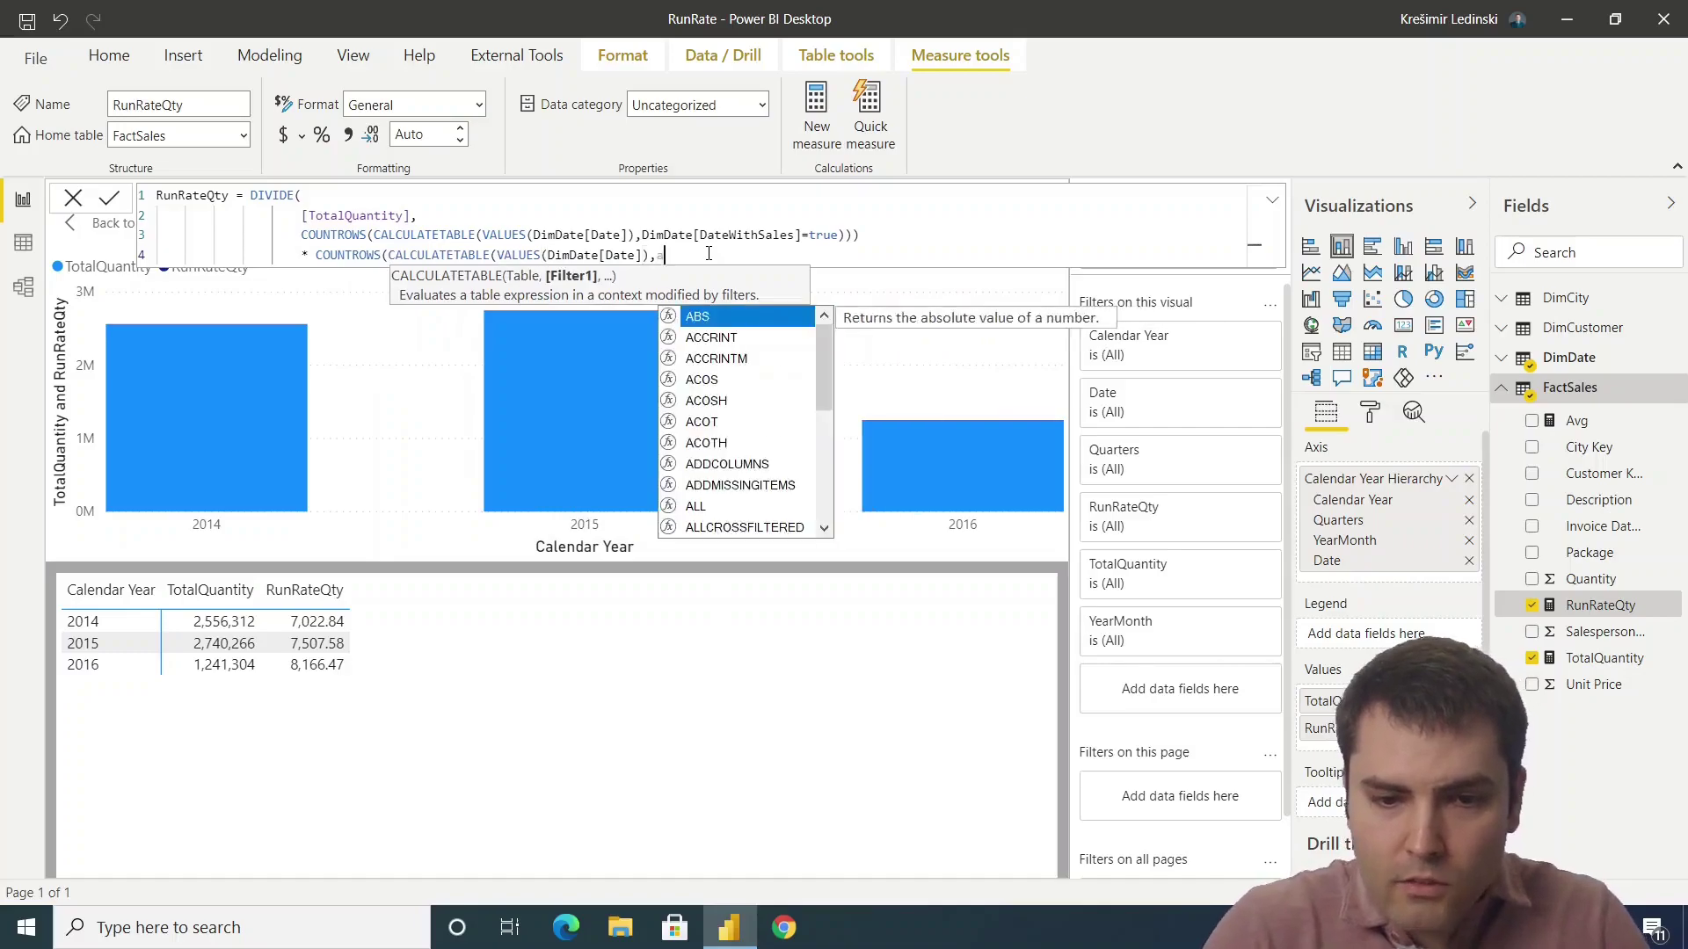
{"action": "type", "text": "date"}
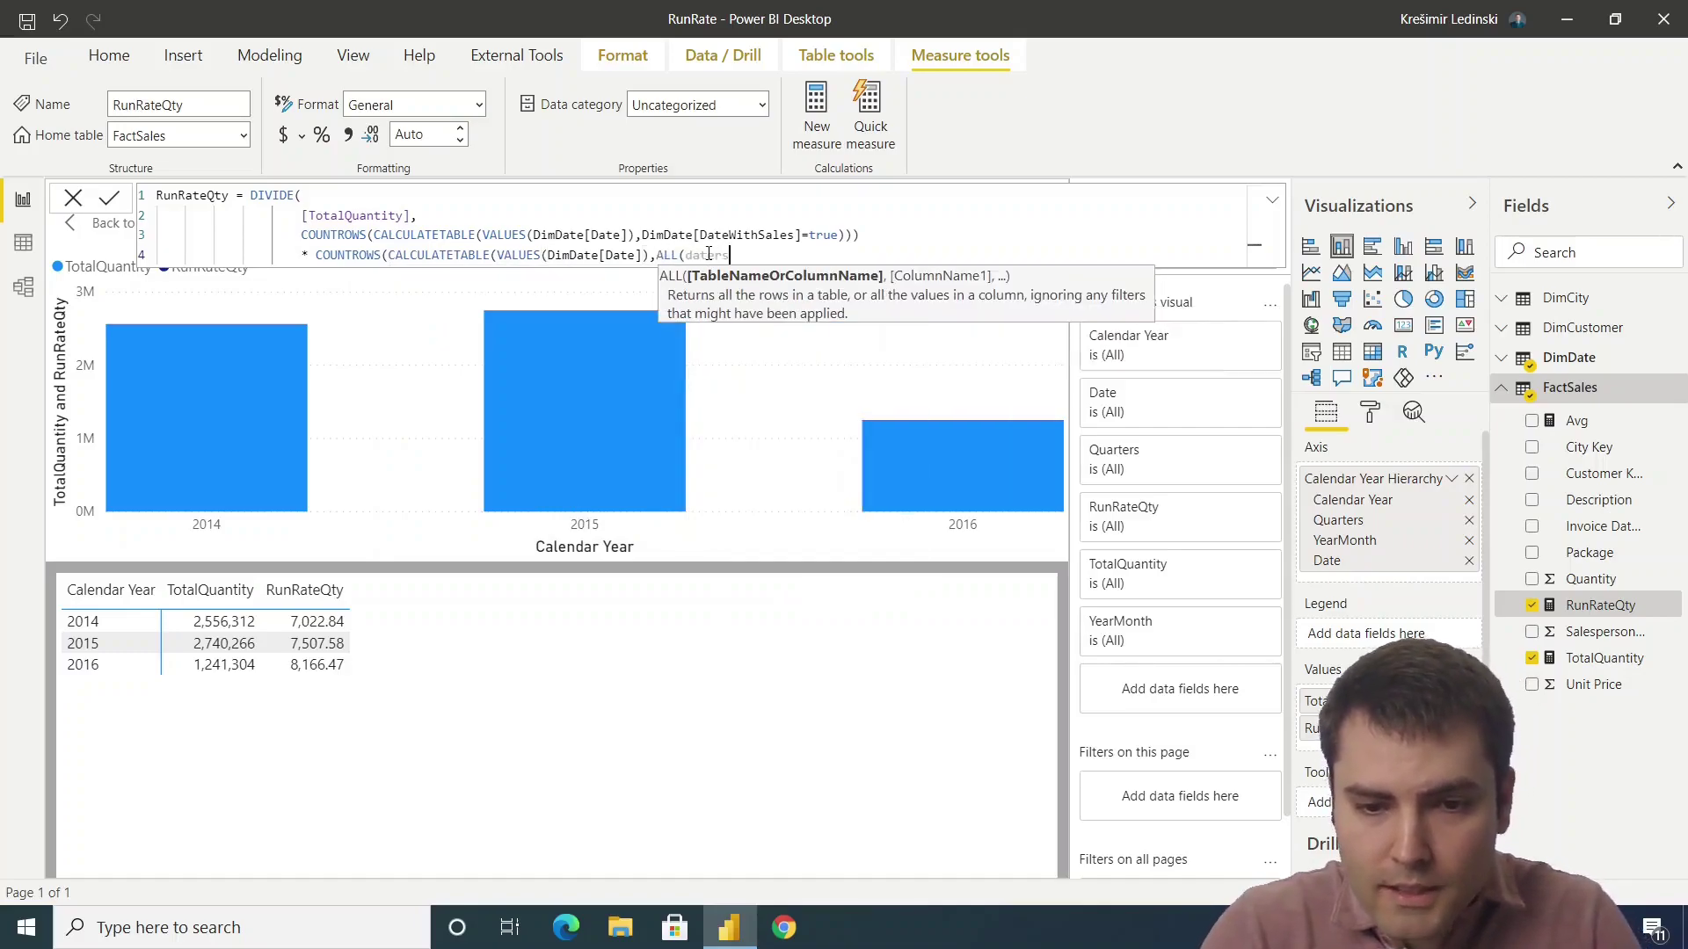
{"action": "type", "text": "sl"}
{"action": "key", "text": "Tab"}
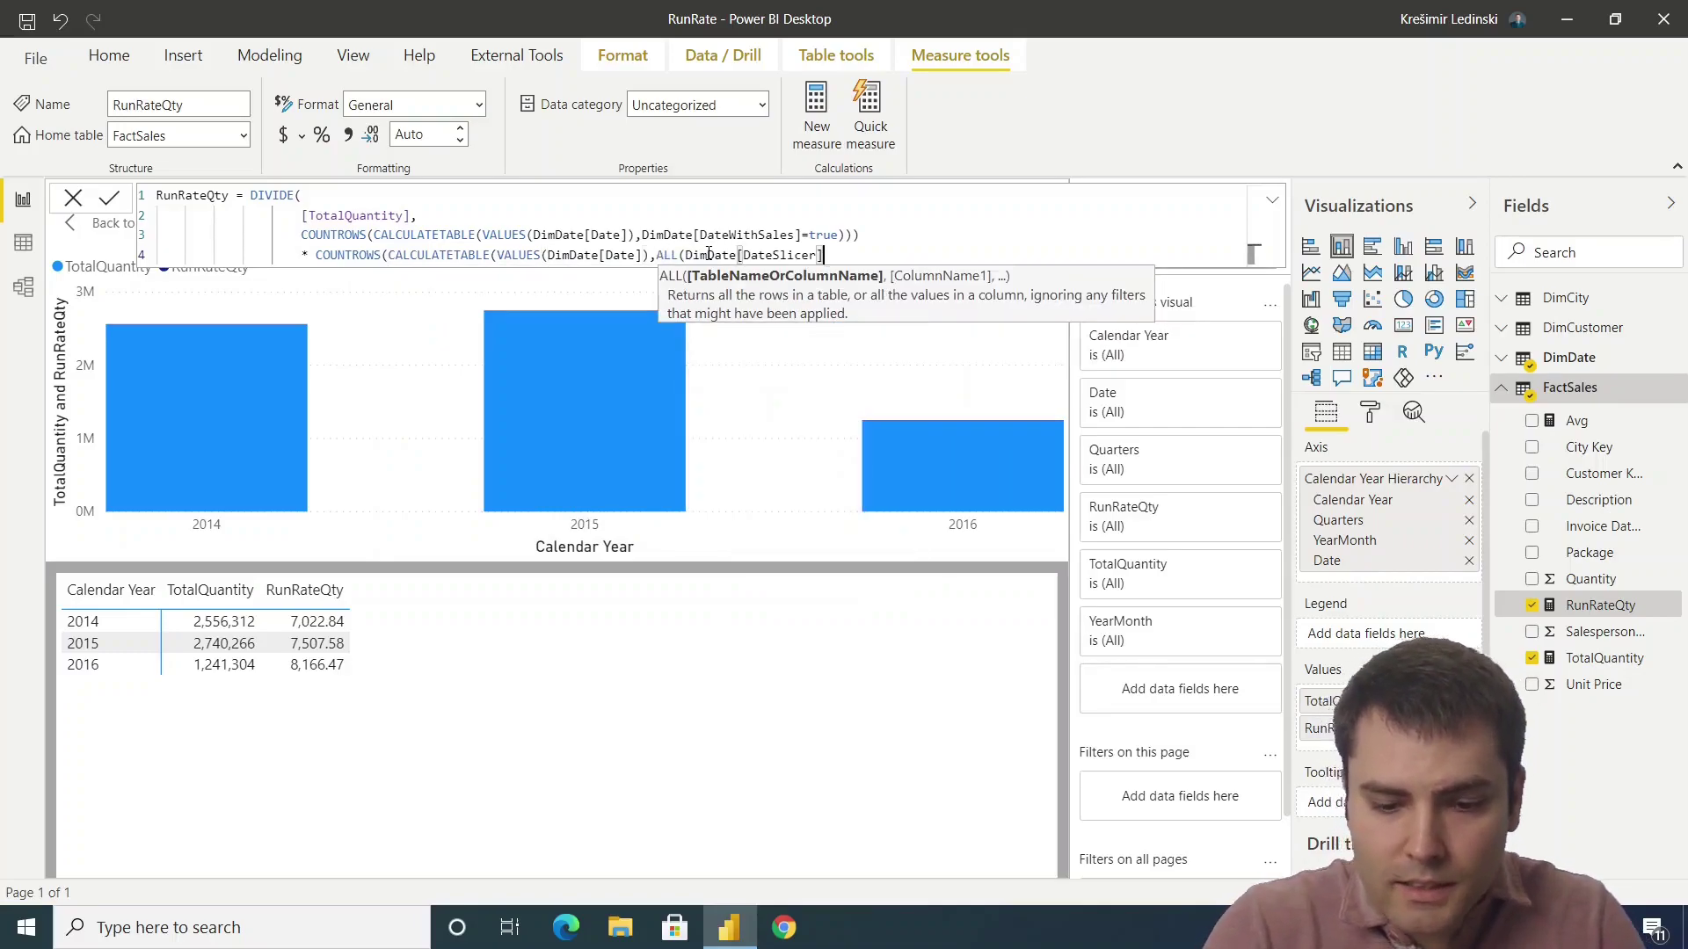
{"action": "type", "text": ")))"}
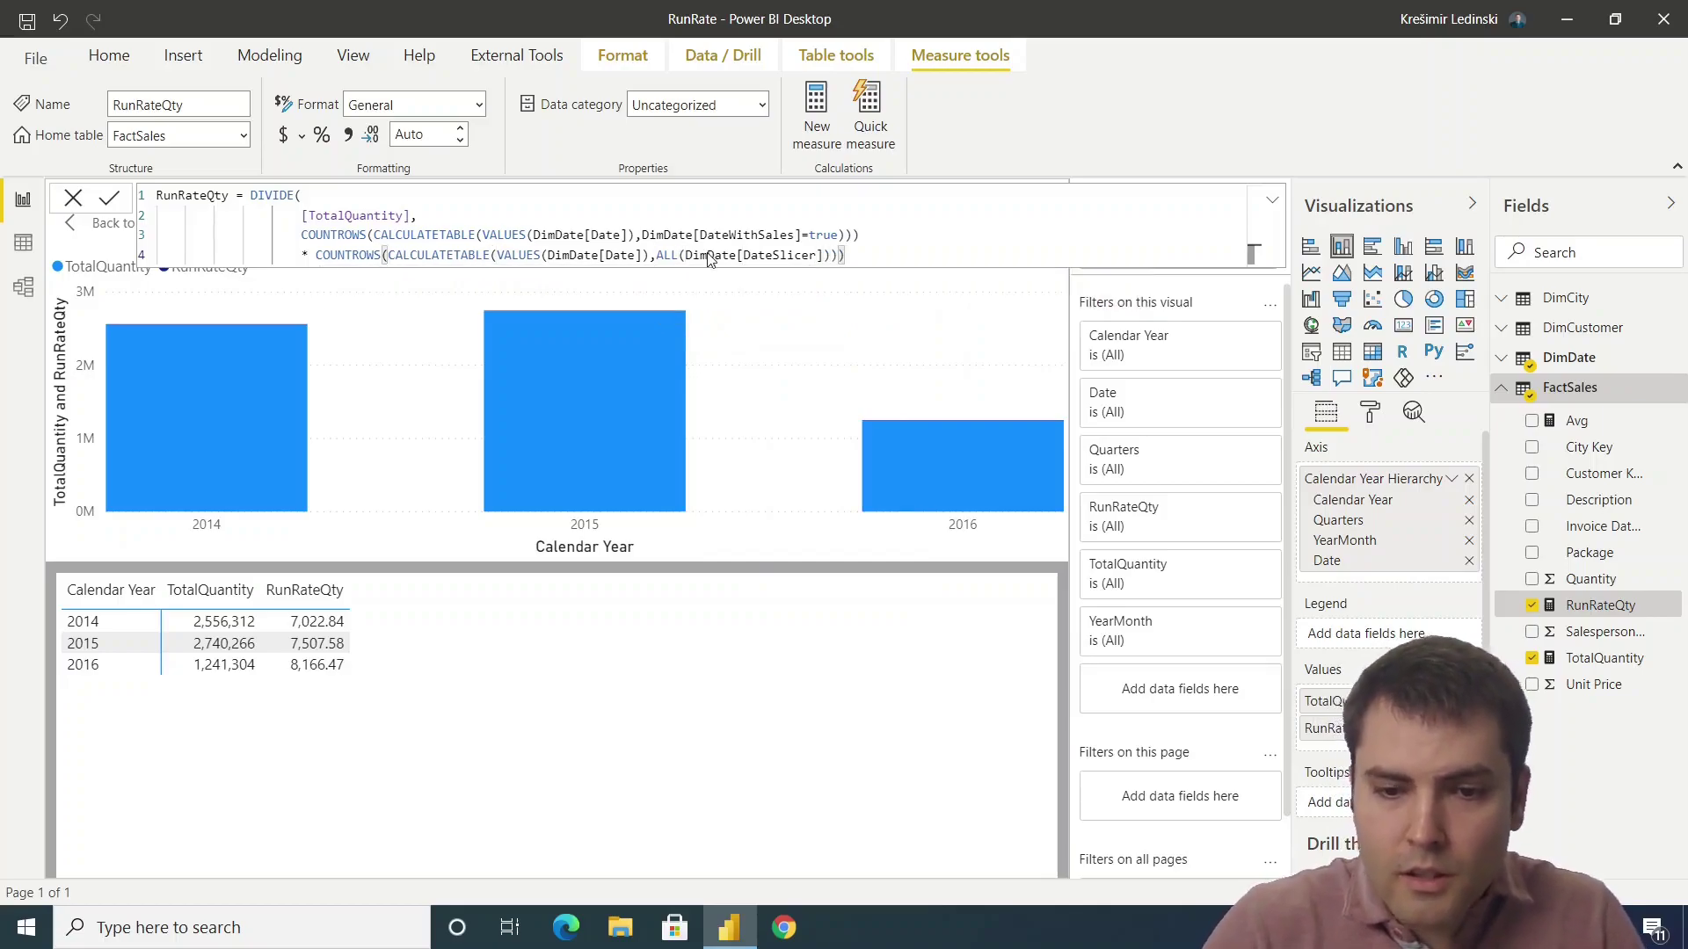
{"action": "key", "text": "Return"}
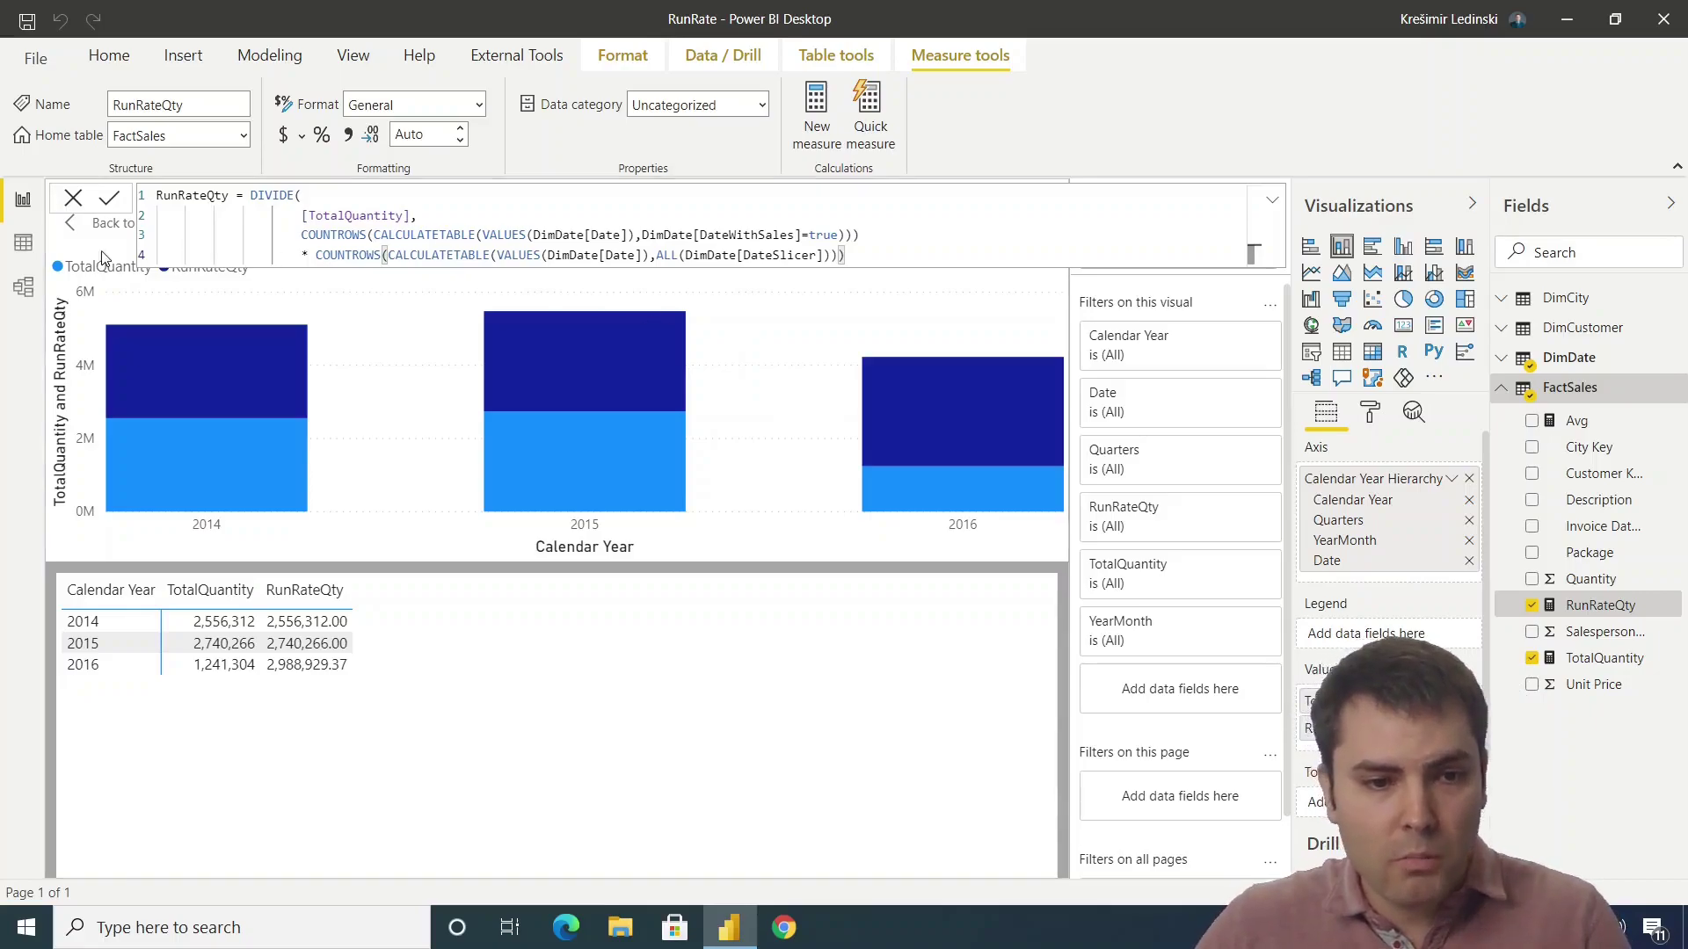
Step: Return to the report page and show the column chart's data as a table
{"action": "left_click", "coordinate": [73, 198]}
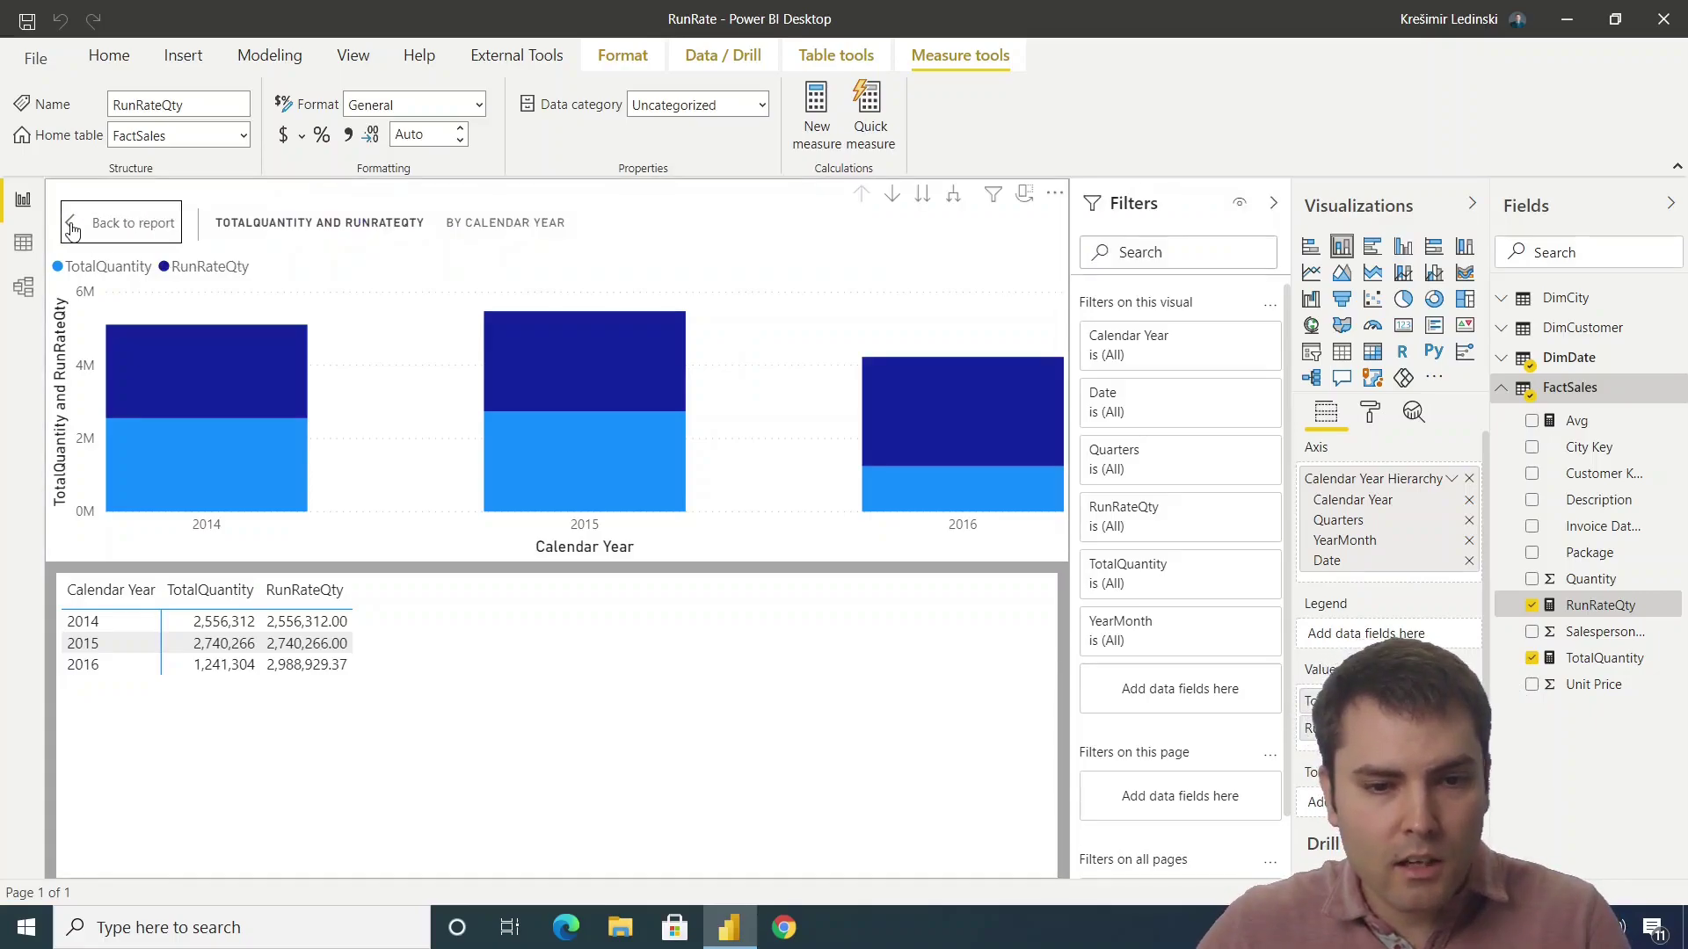
{"action": "left_click", "coordinate": [72, 226]}
{"action": "left_click", "coordinate": [732, 269]}
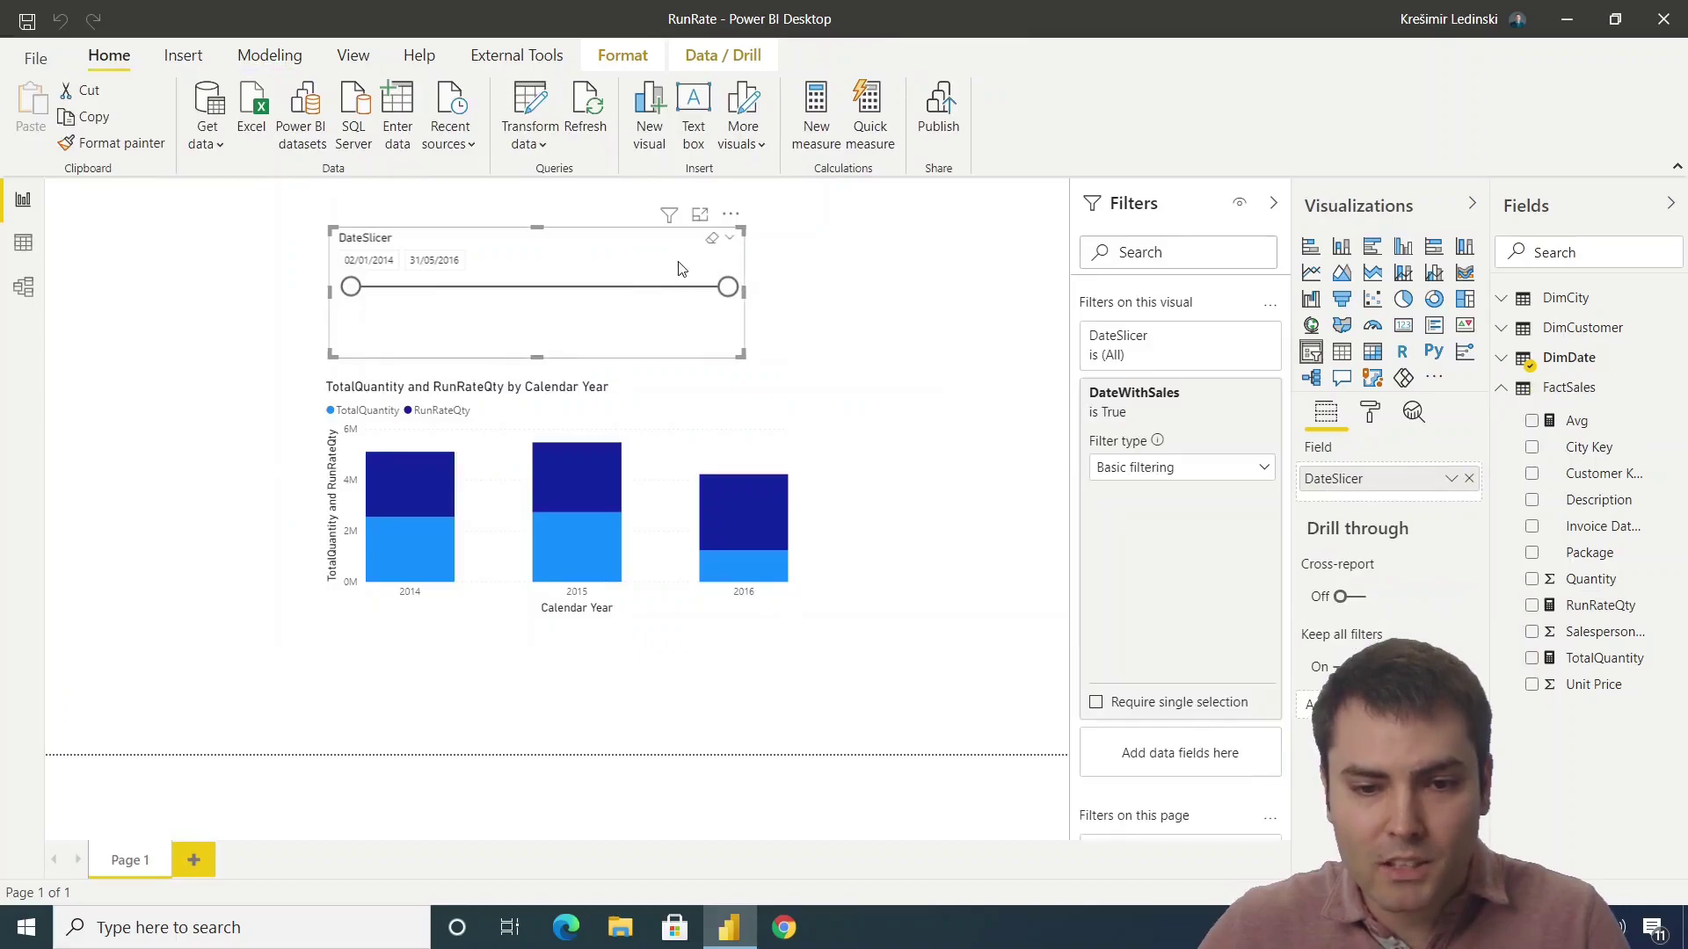
{"action": "left_click", "coordinate": [743, 396]}
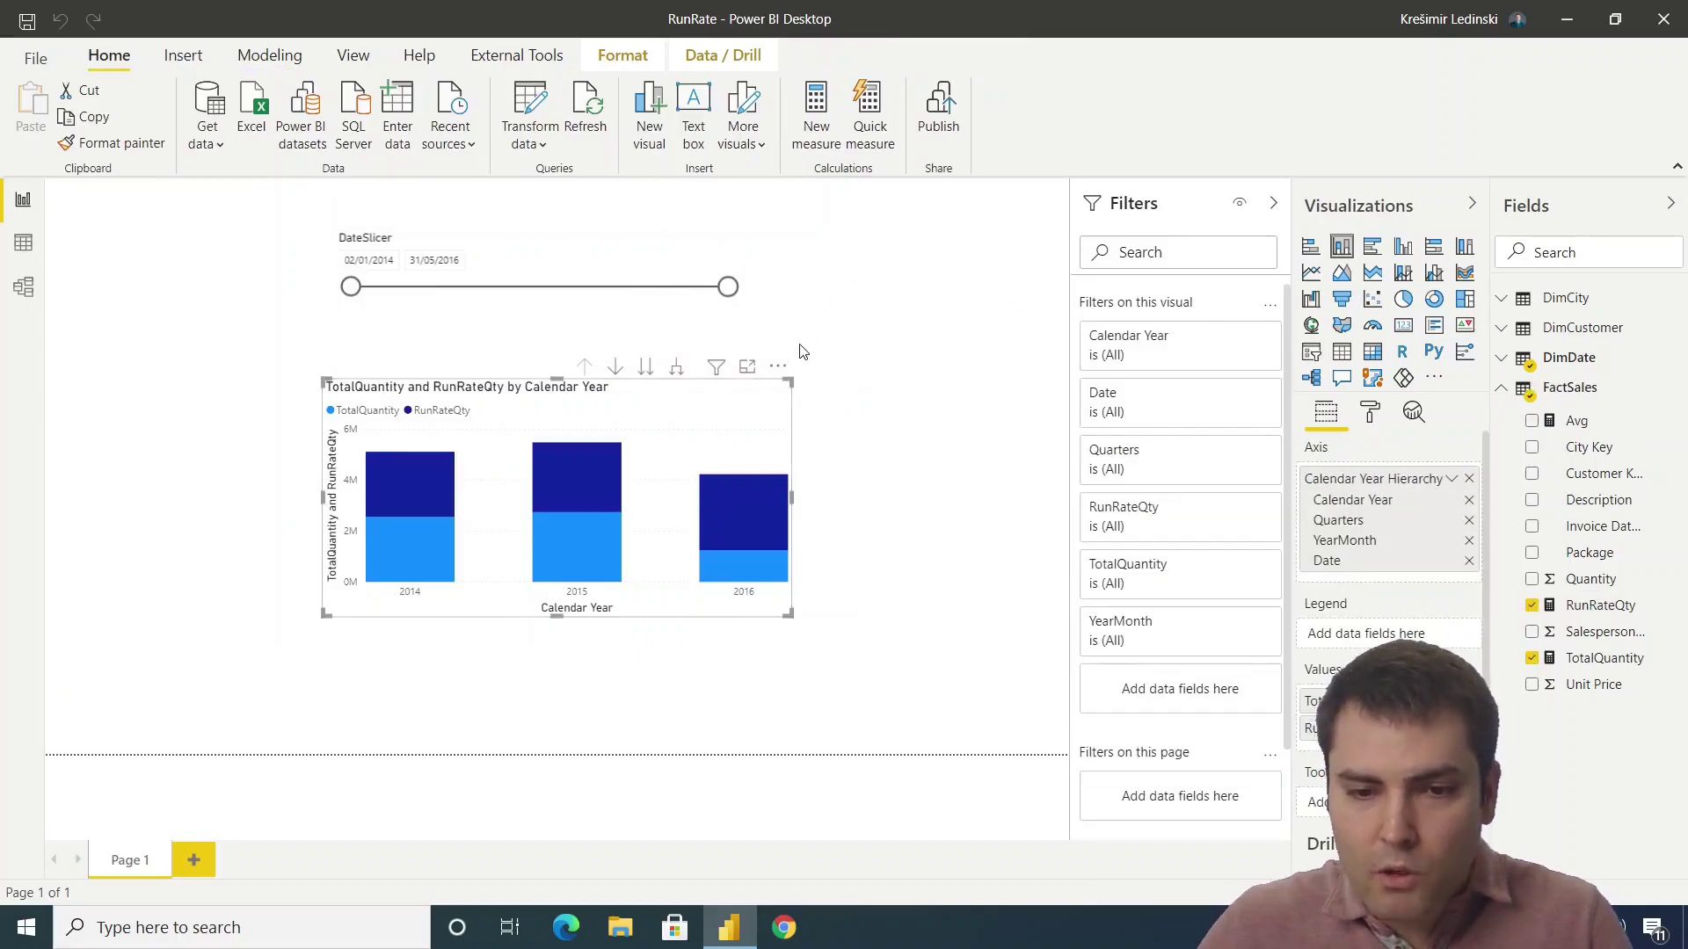
{"action": "left_click", "coordinate": [778, 366]}
{"action": "left_click", "coordinate": [849, 419]}
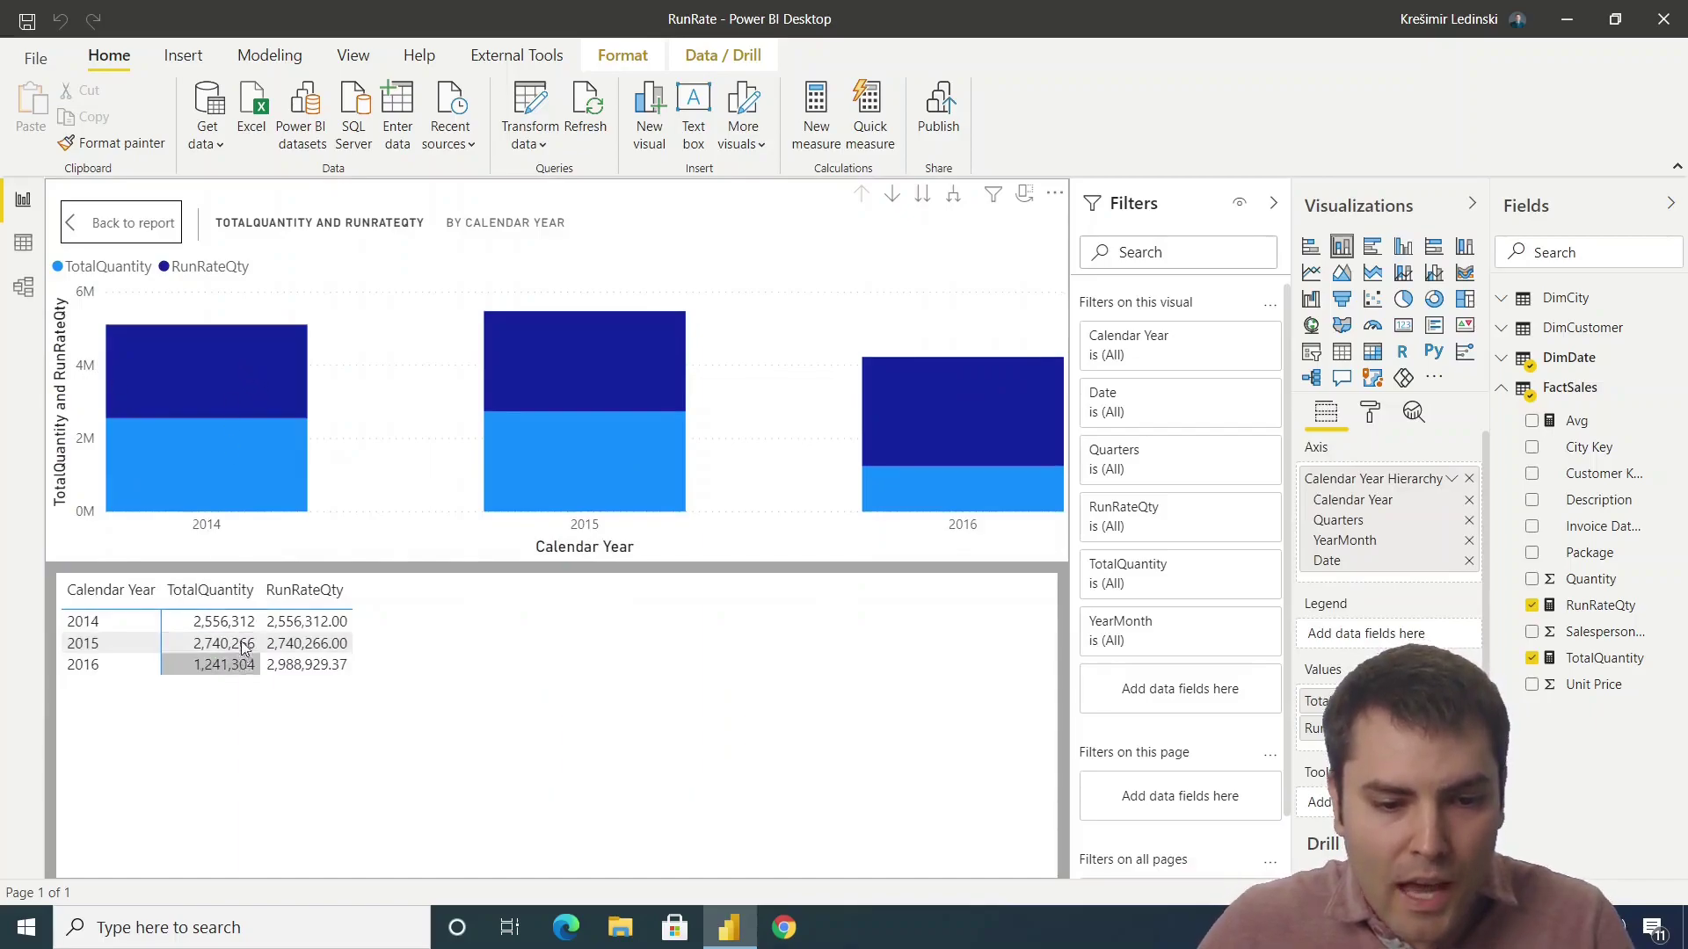
Step: Check yearly figures, e.g. 2016 TotalQuantity 1,241,304 against RunRateQty 2,988,929.37
{"action": "left_click", "coordinate": [307, 621]}
{"action": "left_click", "coordinate": [302, 642]}
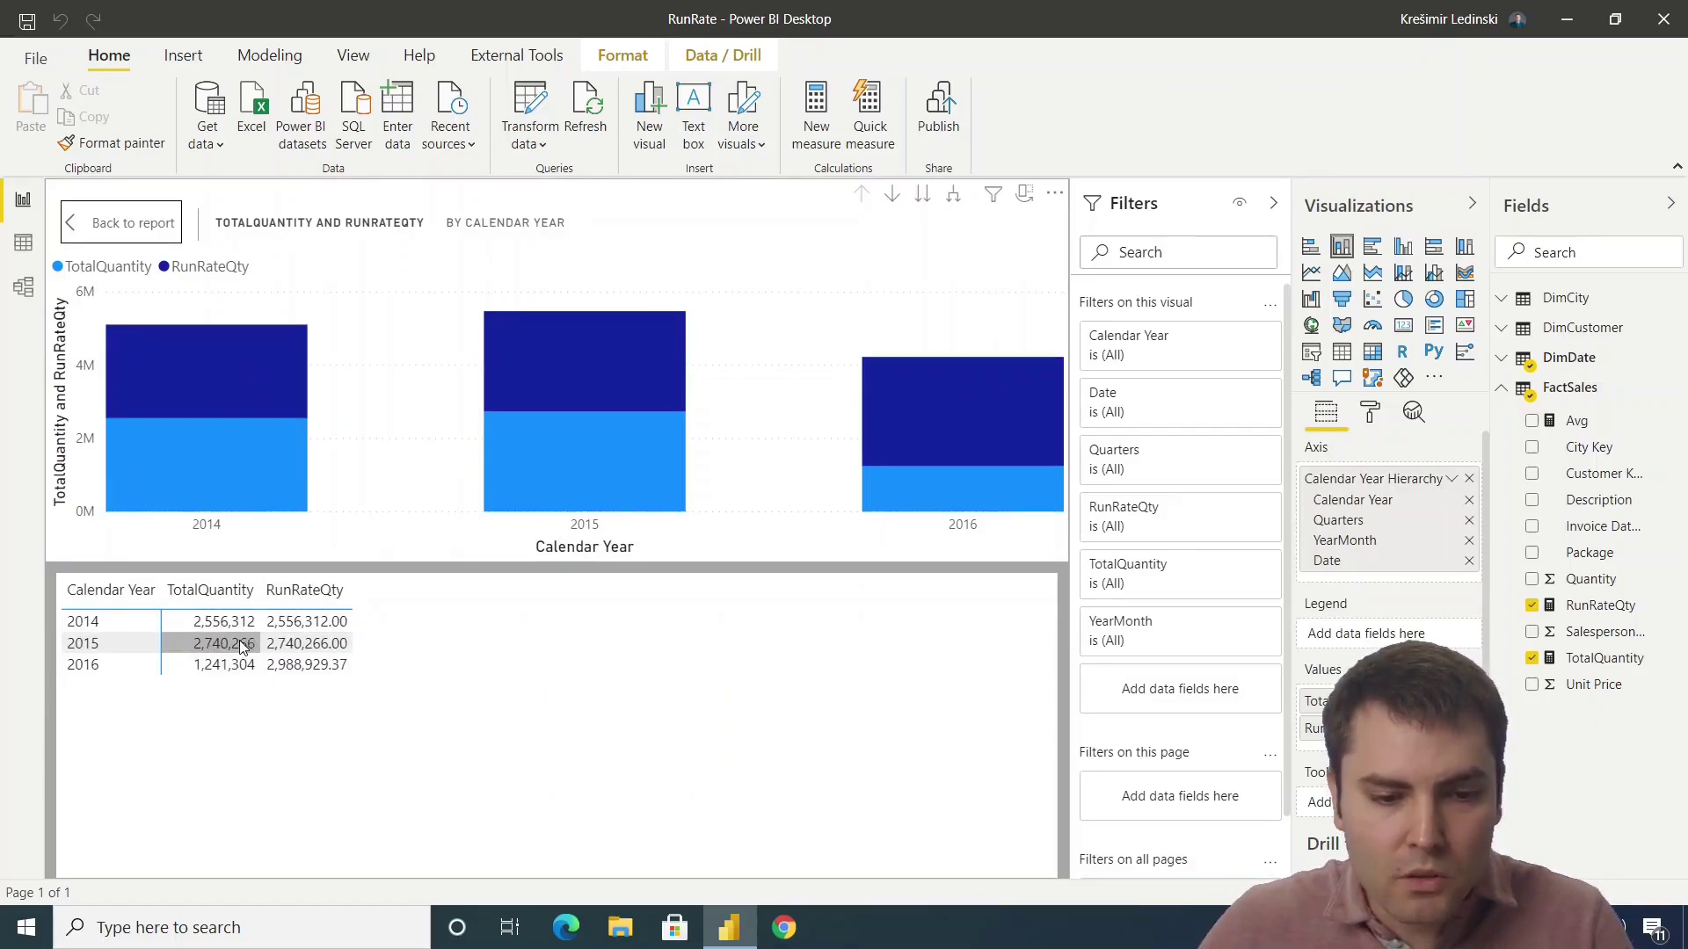
{"action": "left_click", "coordinate": [224, 643]}
{"action": "left_click", "coordinate": [225, 665]}
{"action": "left_click", "coordinate": [292, 665]}
{"action": "mouse_move", "coordinate": [289, 669]}
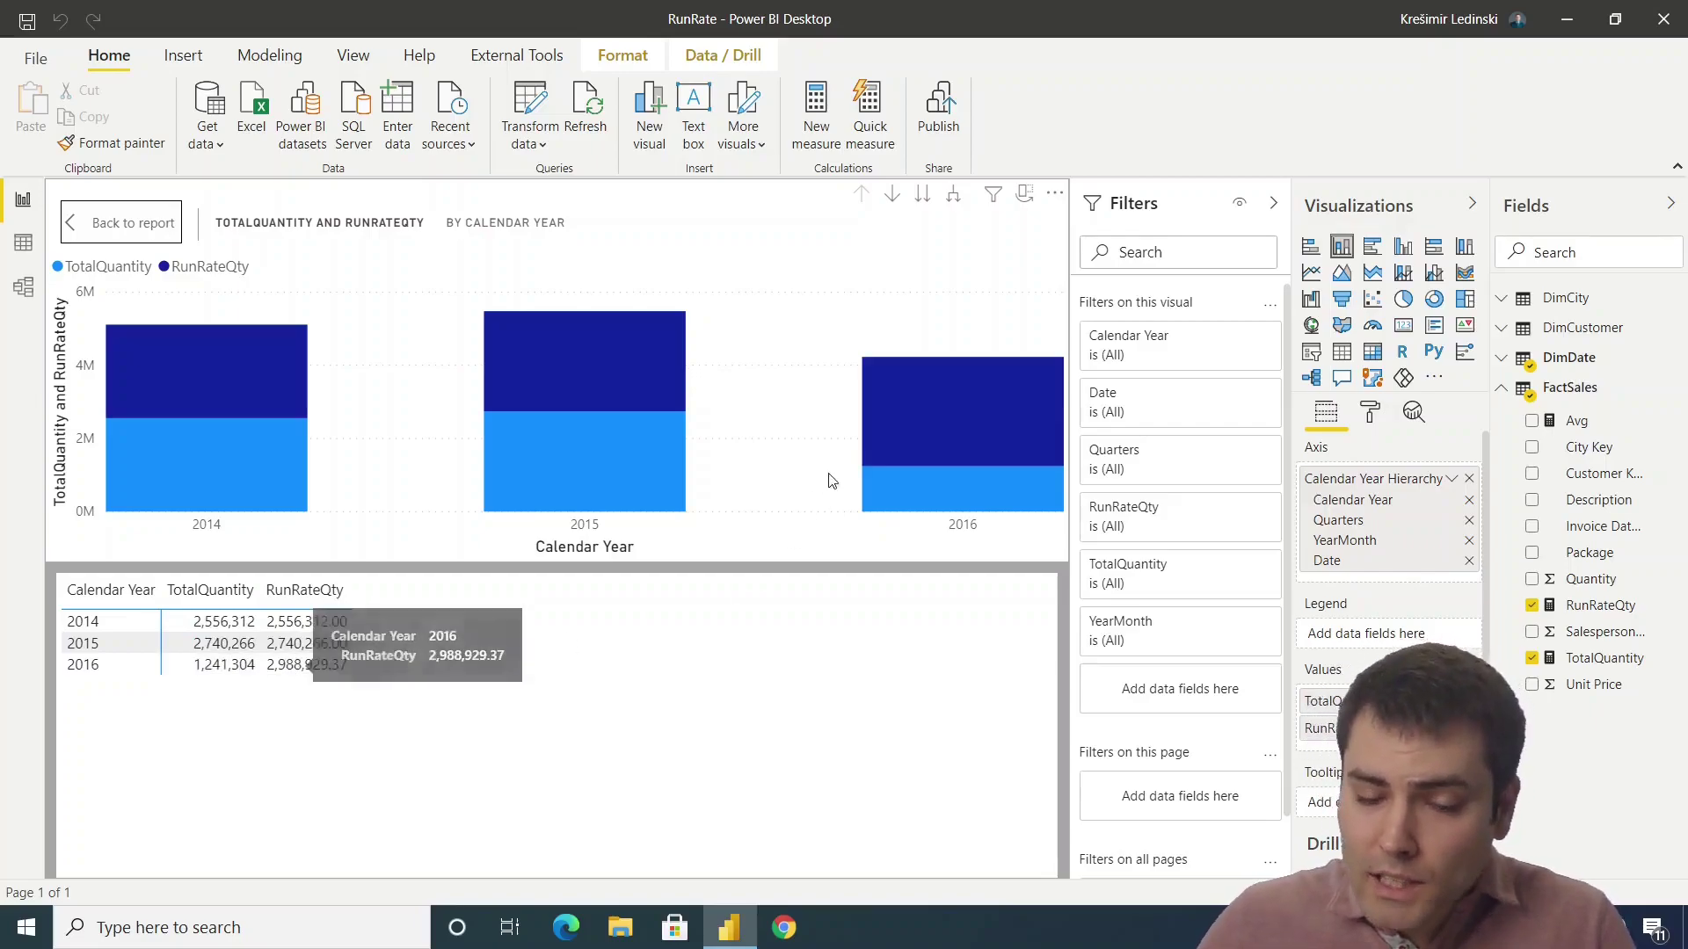
{"action": "mouse_move", "coordinate": [935, 507]}
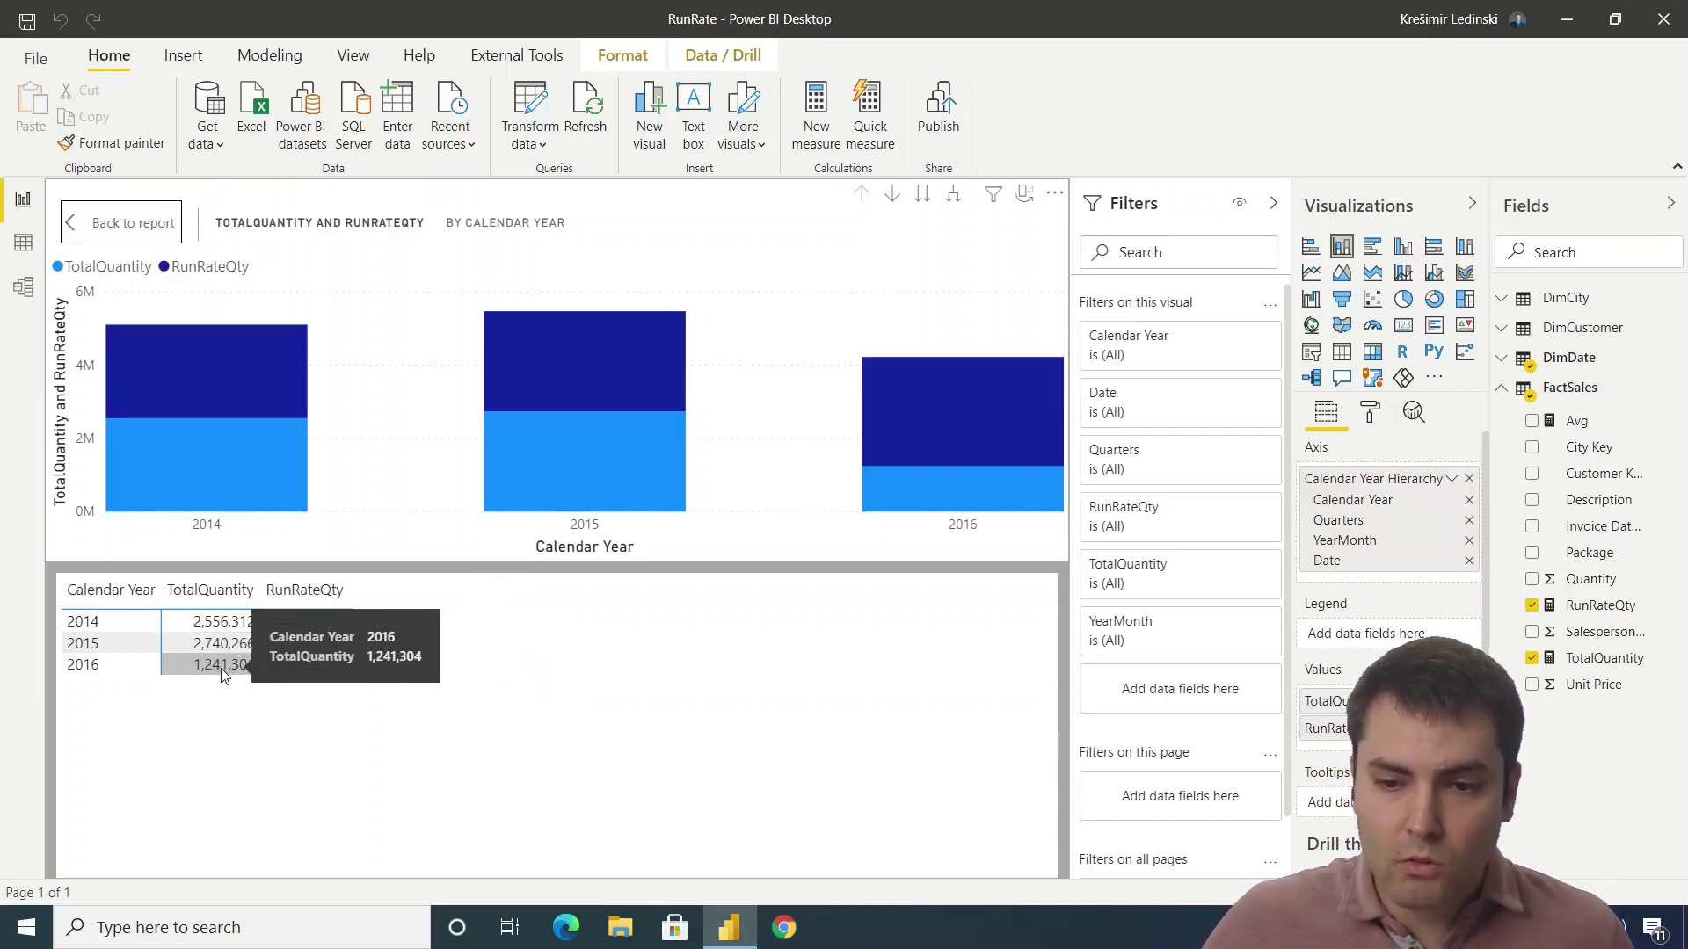
Step: Append - [TotalQuantity] to RunRateQty, giving 0 for 2014–2015 and 1,747,625.37 for 2016
{"action": "left_click", "coordinate": [1600, 605]}
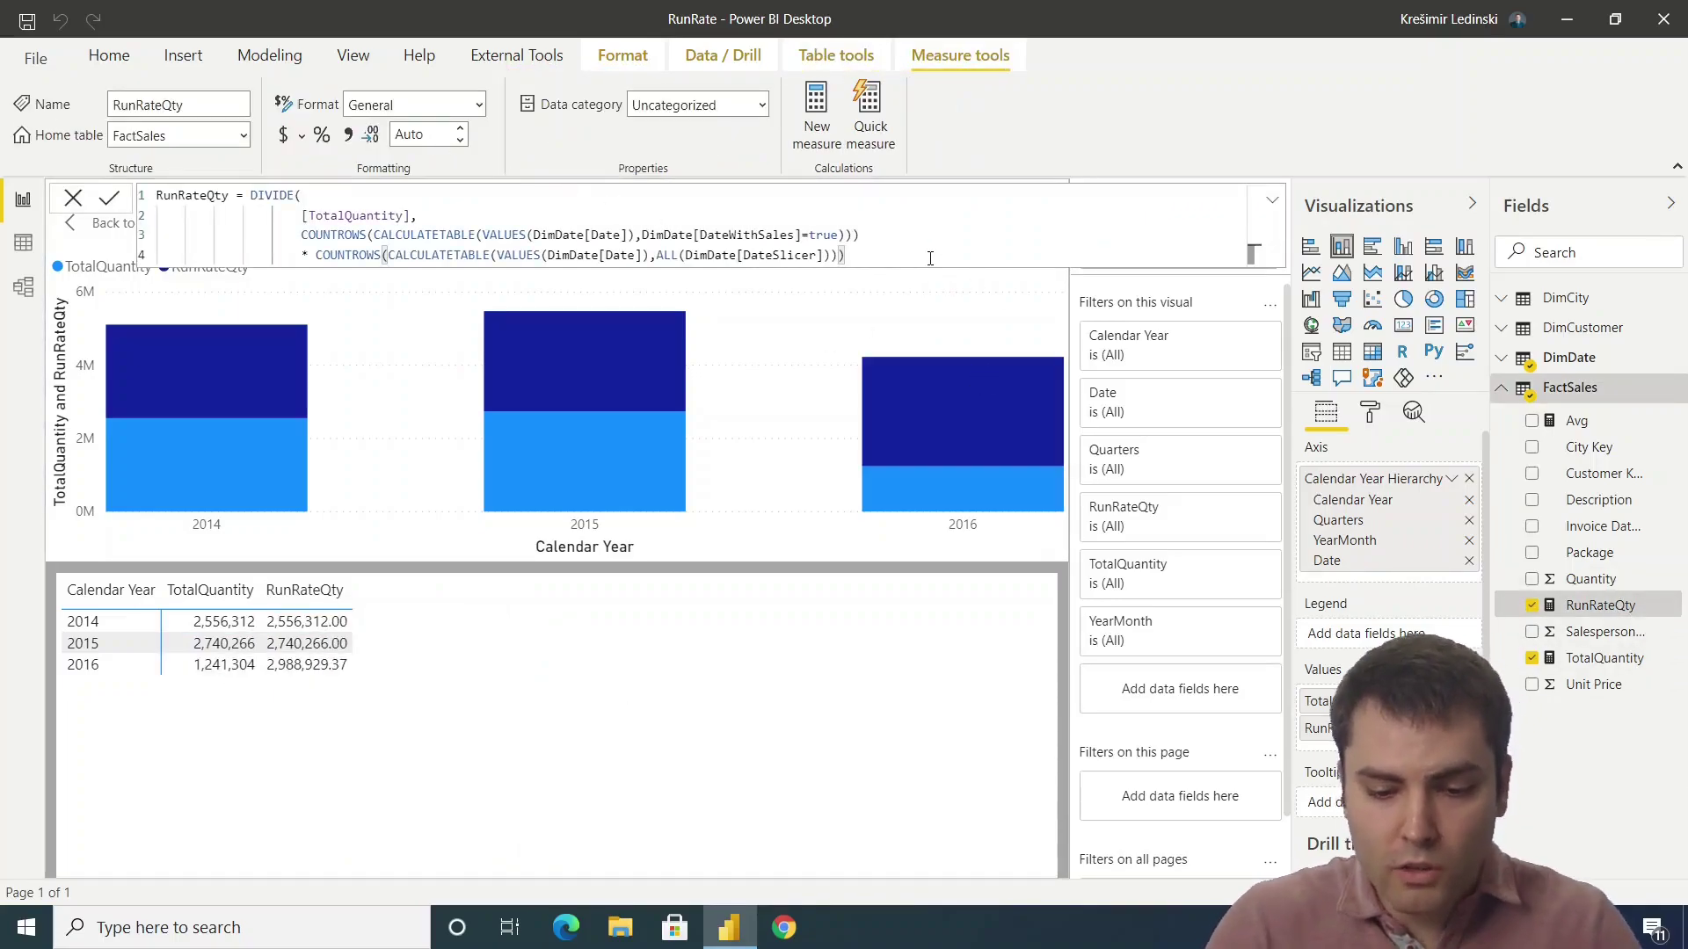
{"action": "type", "text": "- "}
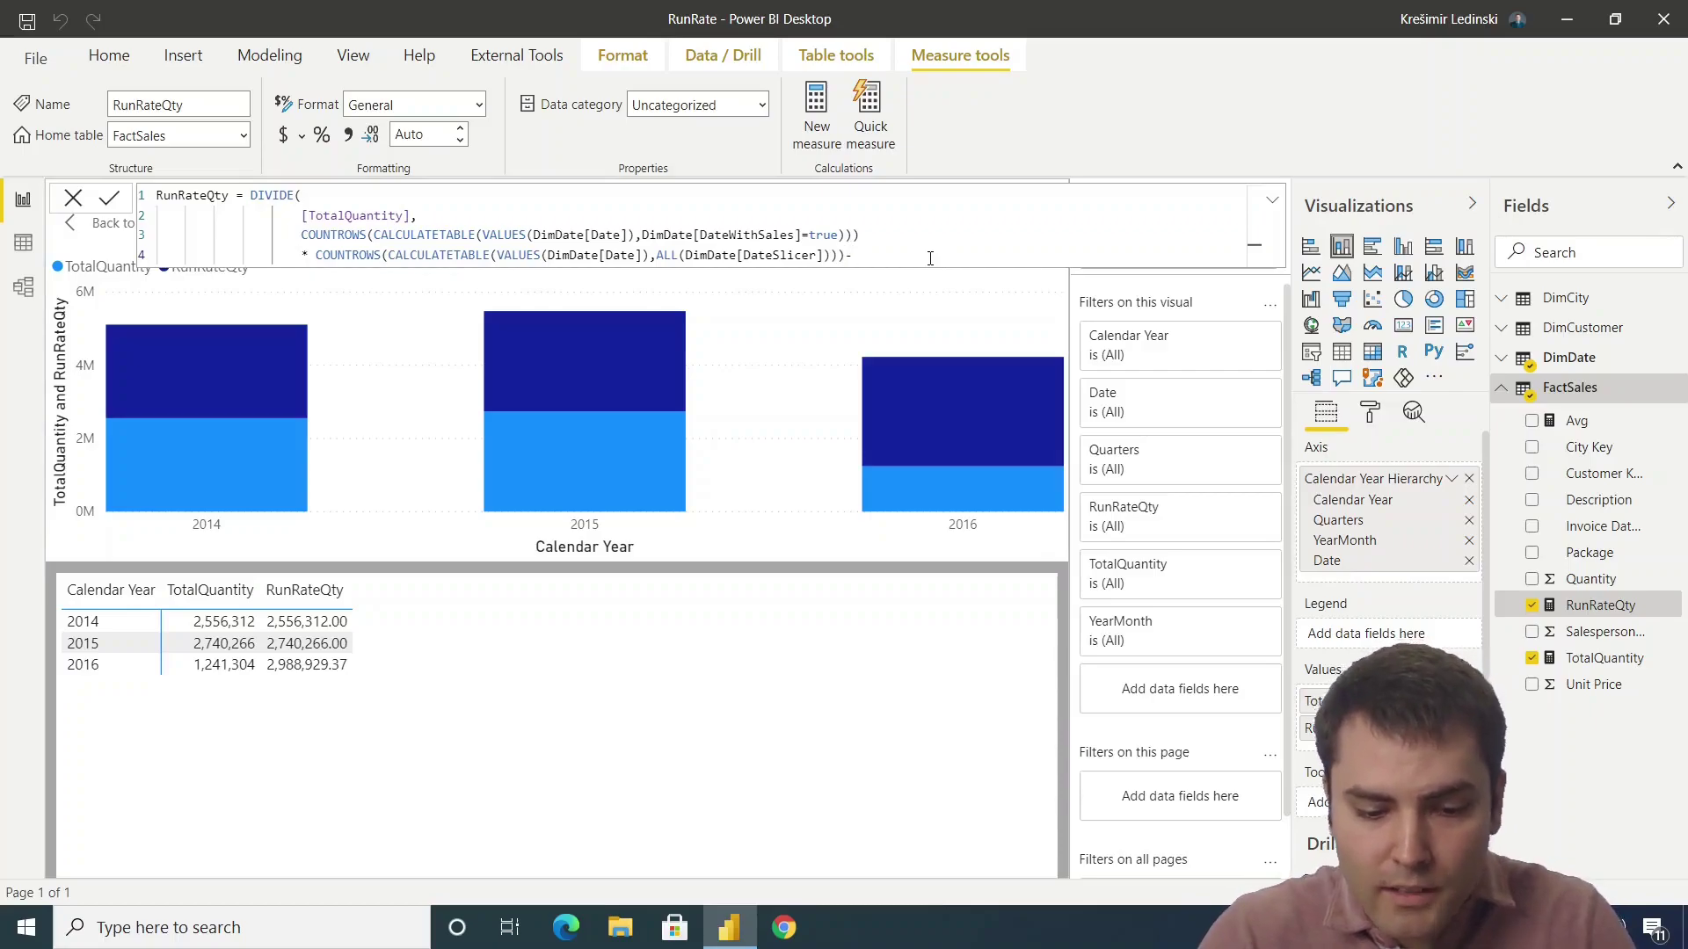
{"action": "type", "text": "total"}
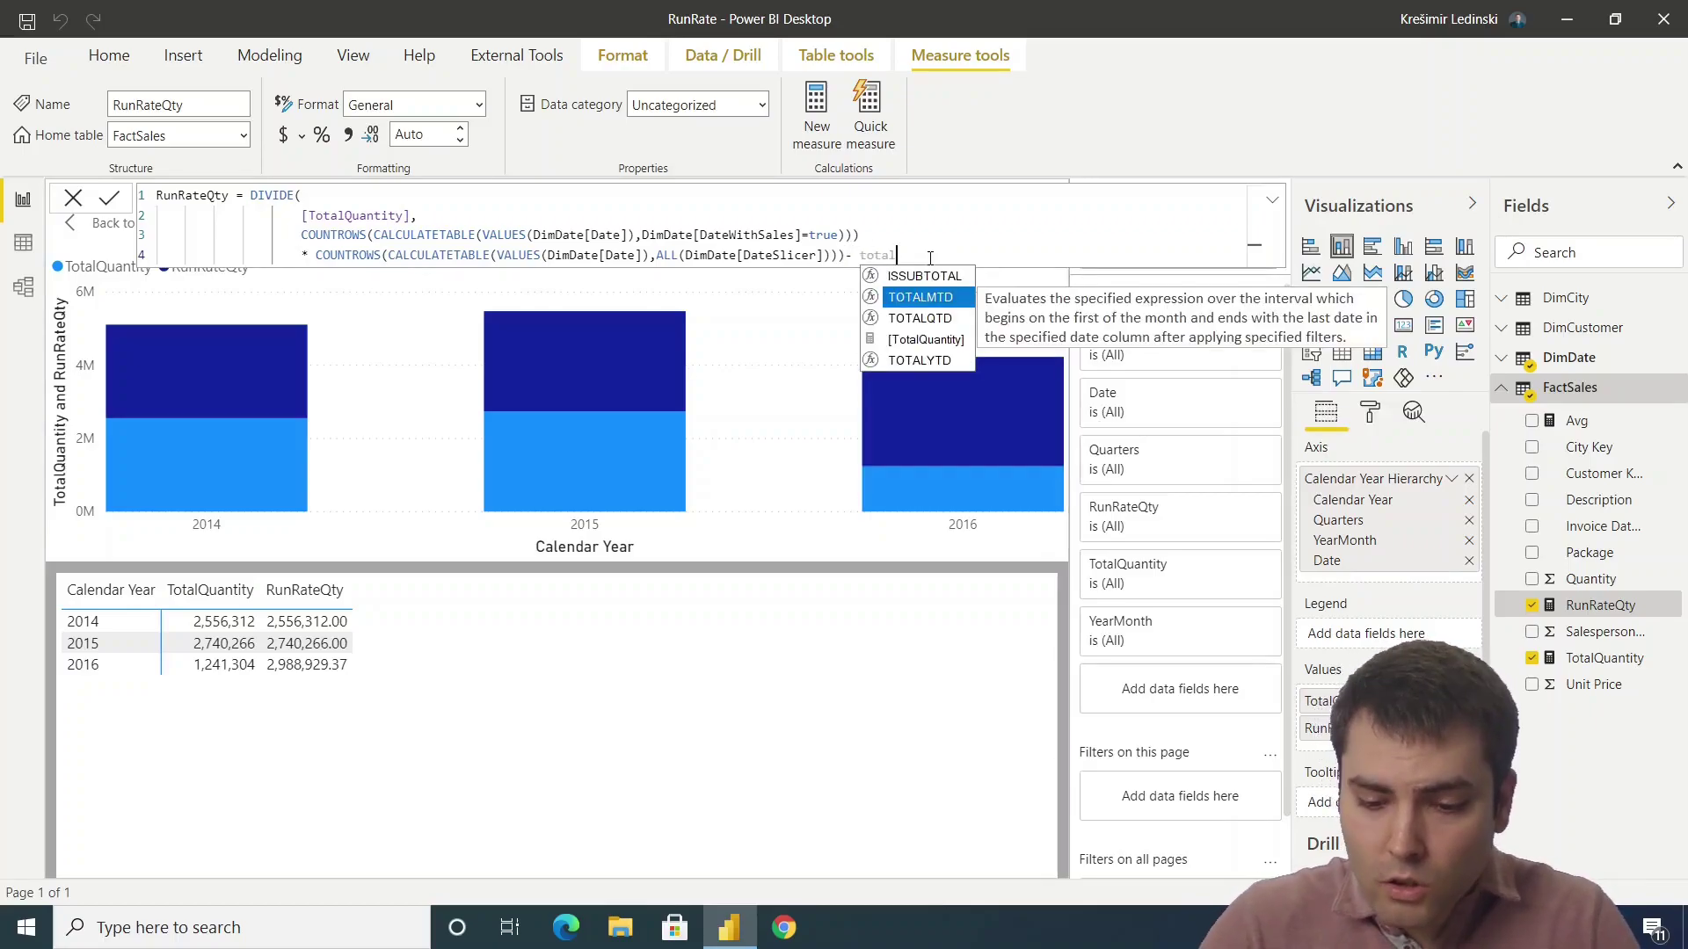
{"action": "key", "text": "Down"}
{"action": "key", "text": "Down"}
{"action": "key", "text": "Tab"}
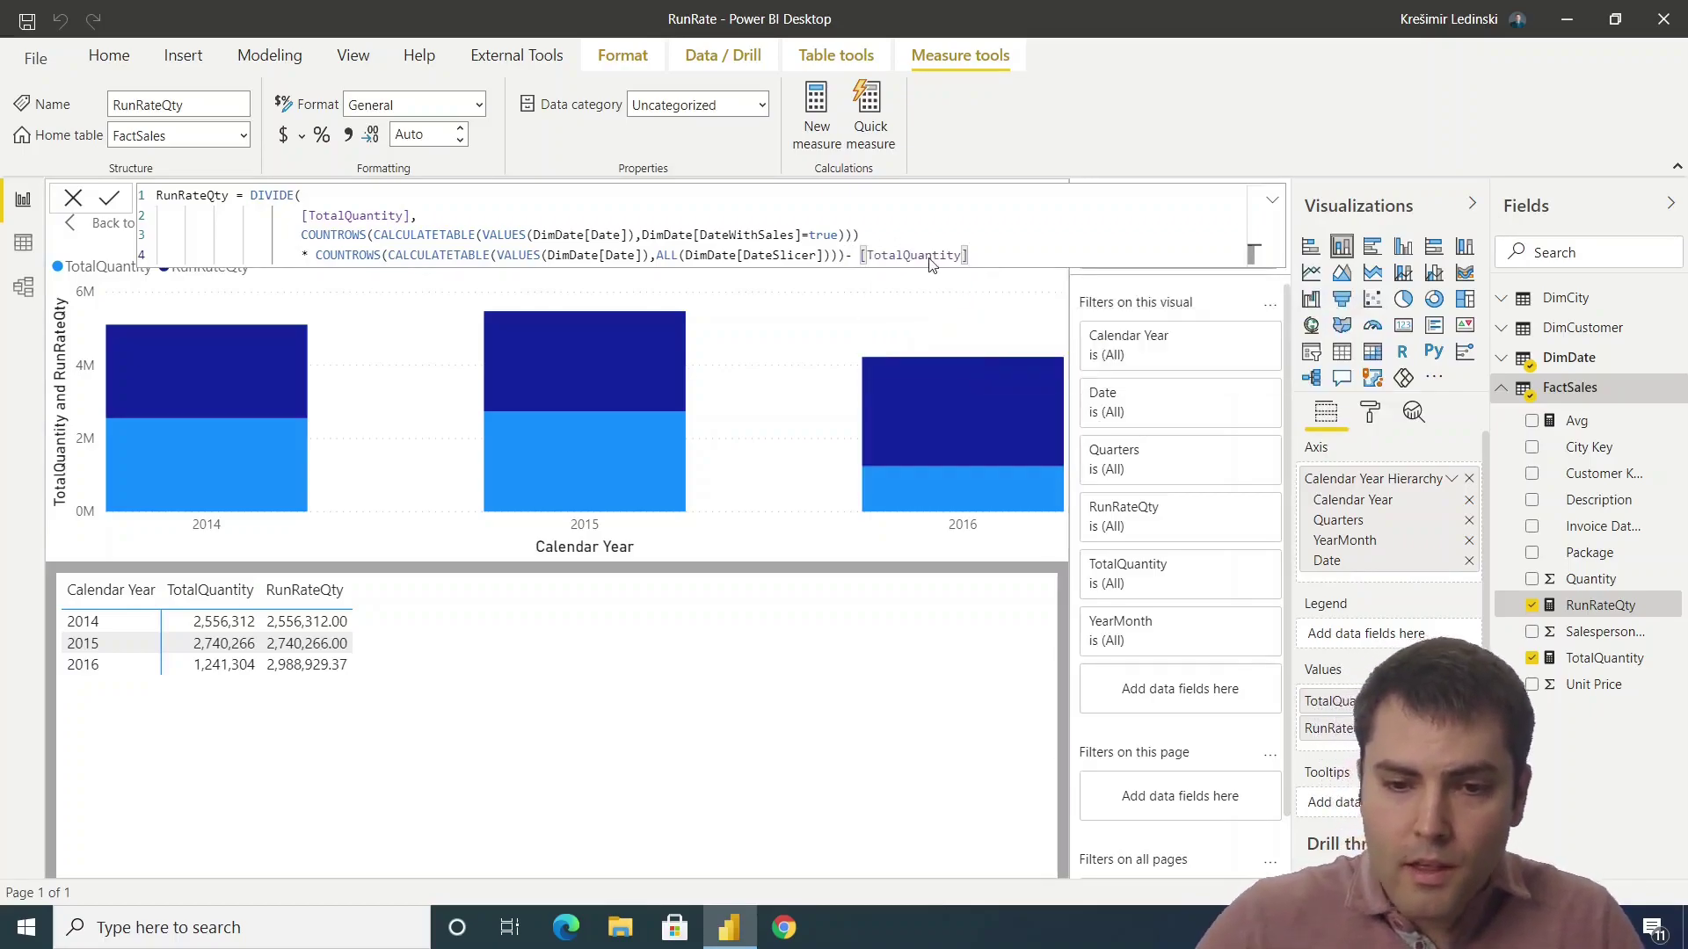
{"action": "key", "text": "Return"}
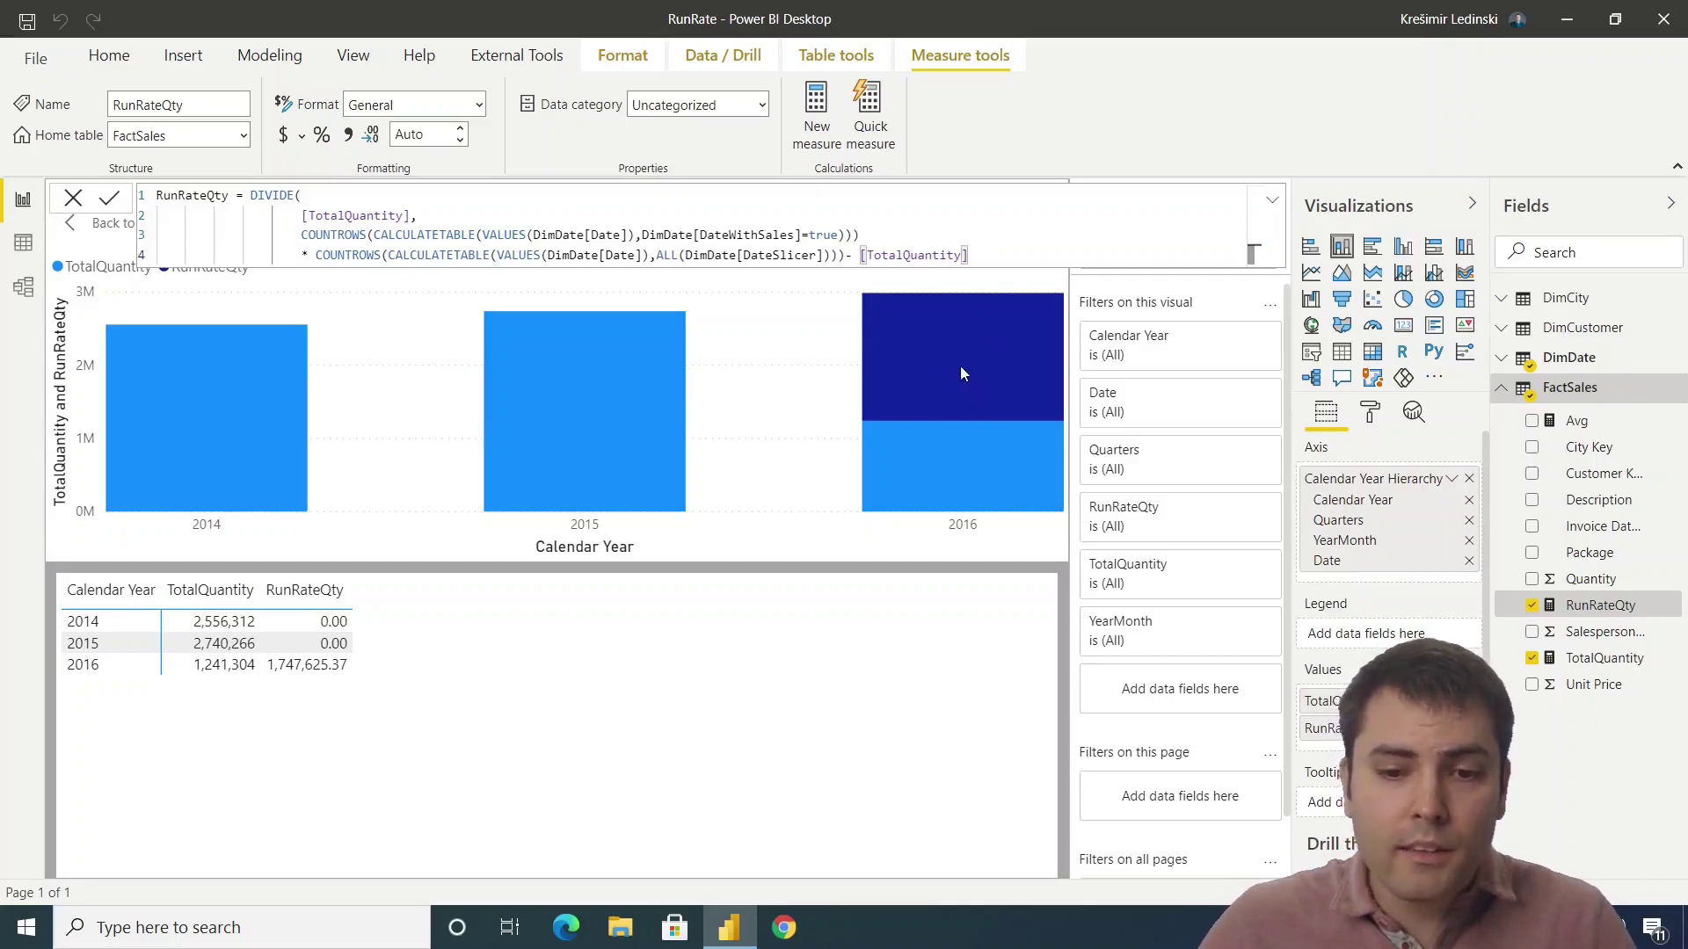
{"action": "mouse_move", "coordinate": [944, 361]}
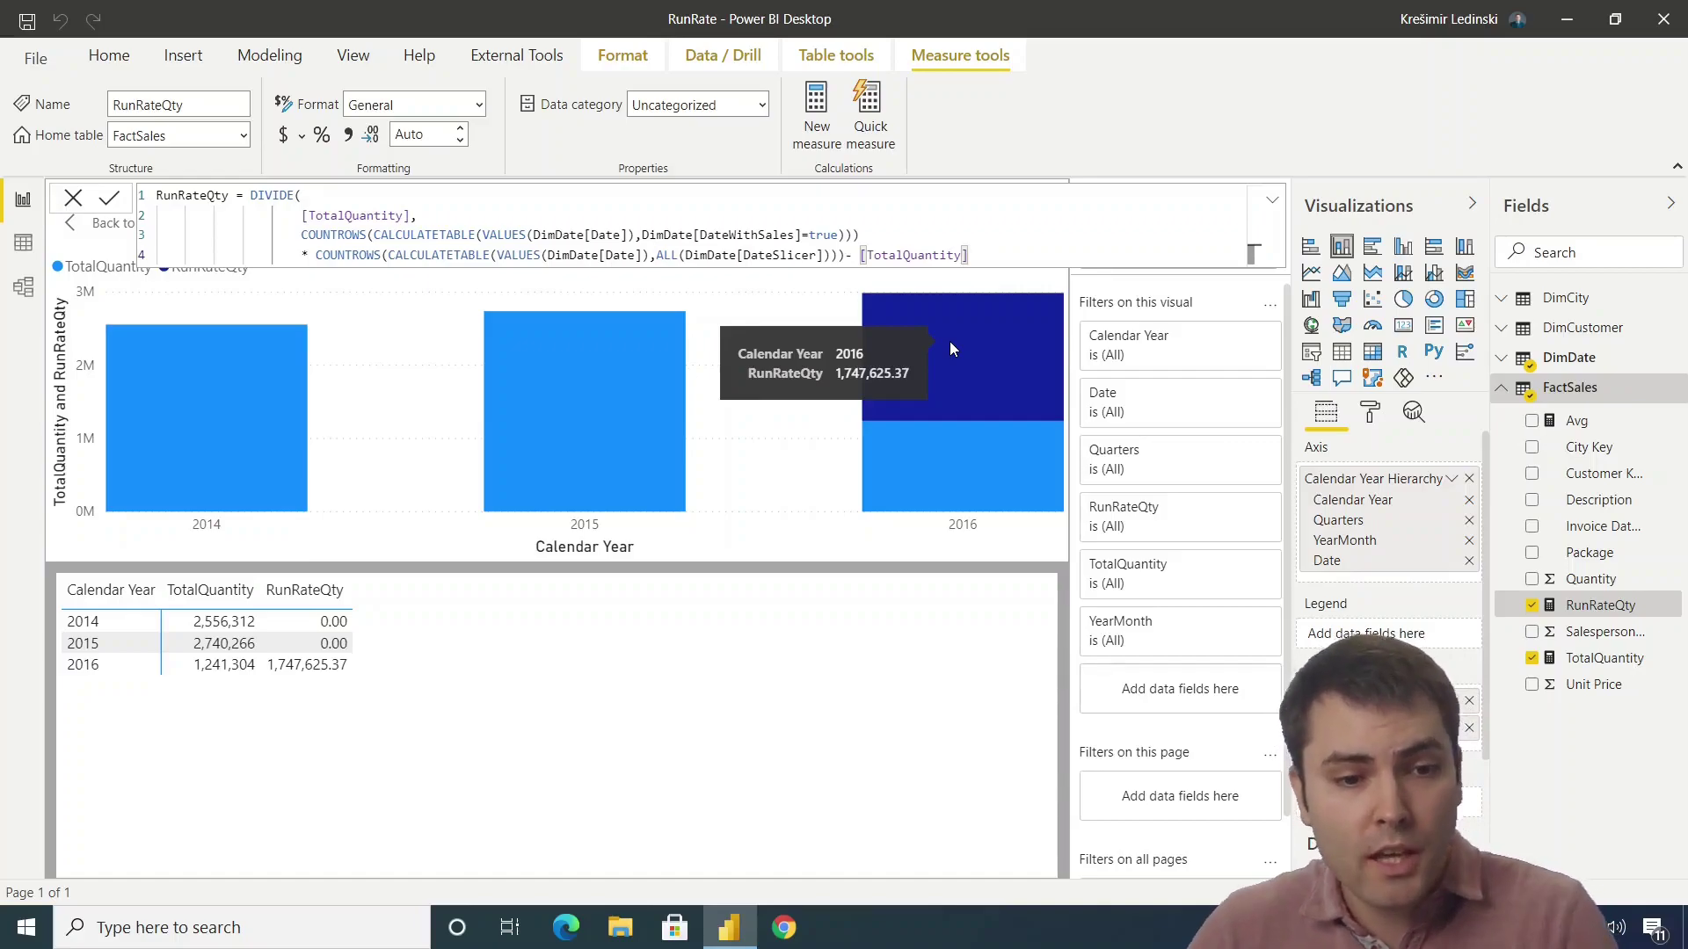
{"action": "left_click", "coordinate": [74, 197]}
Step: Pull the slicer end date back to 11/12/2015 and drill the chart from years down to daily dates
{"action": "left_click", "coordinate": [104, 222]}
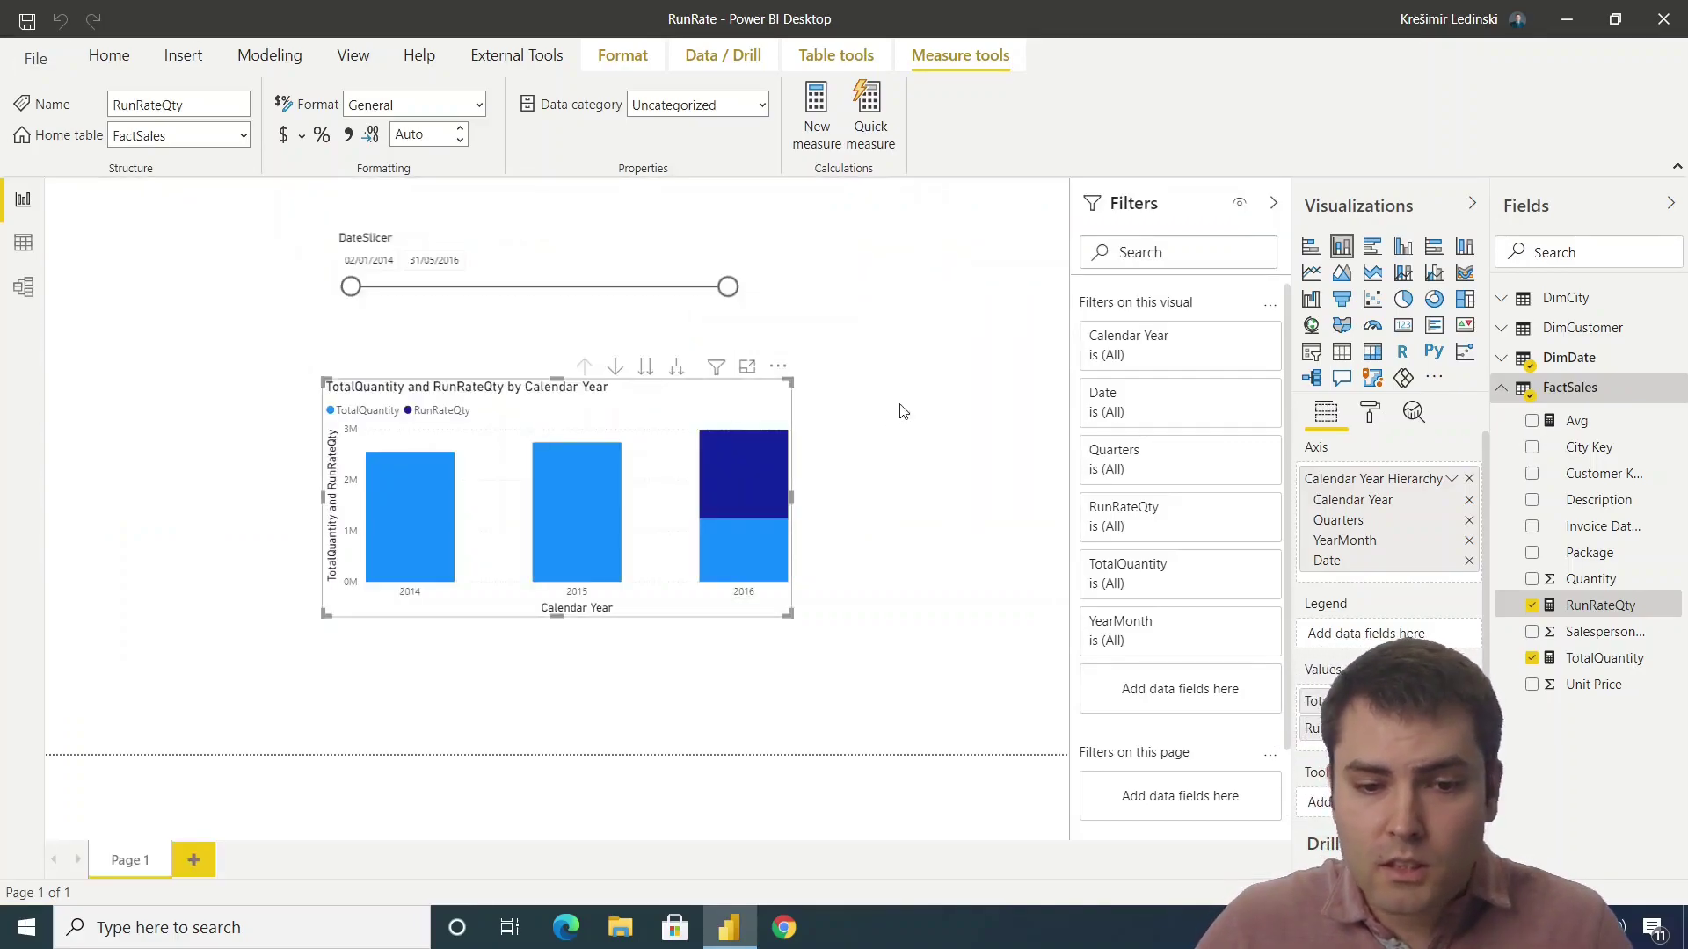
{"action": "mouse_move", "coordinate": [724, 290]}
{"action": "left_mouse_down"}
{"action": "mouse_move", "coordinate": [629, 297]}
{"action": "mouse_move", "coordinate": [723, 297]}
{"action": "mouse_move", "coordinate": [695, 301]}
{"action": "left_mouse_up"}
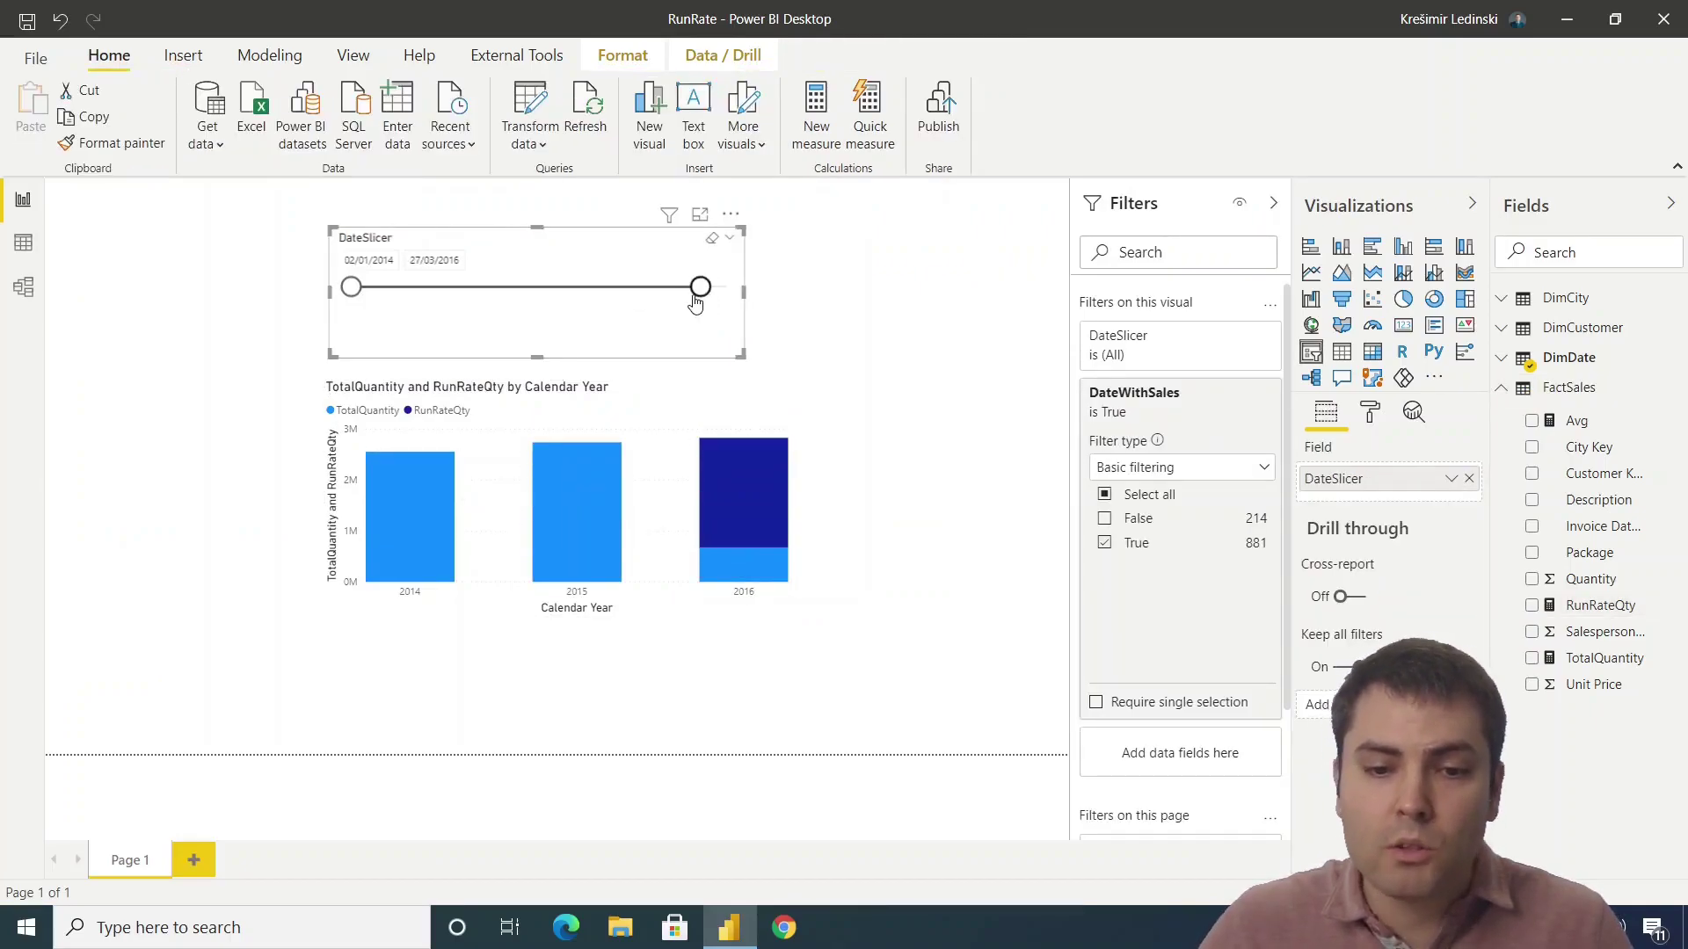
{"action": "left_click", "coordinate": [646, 534]}
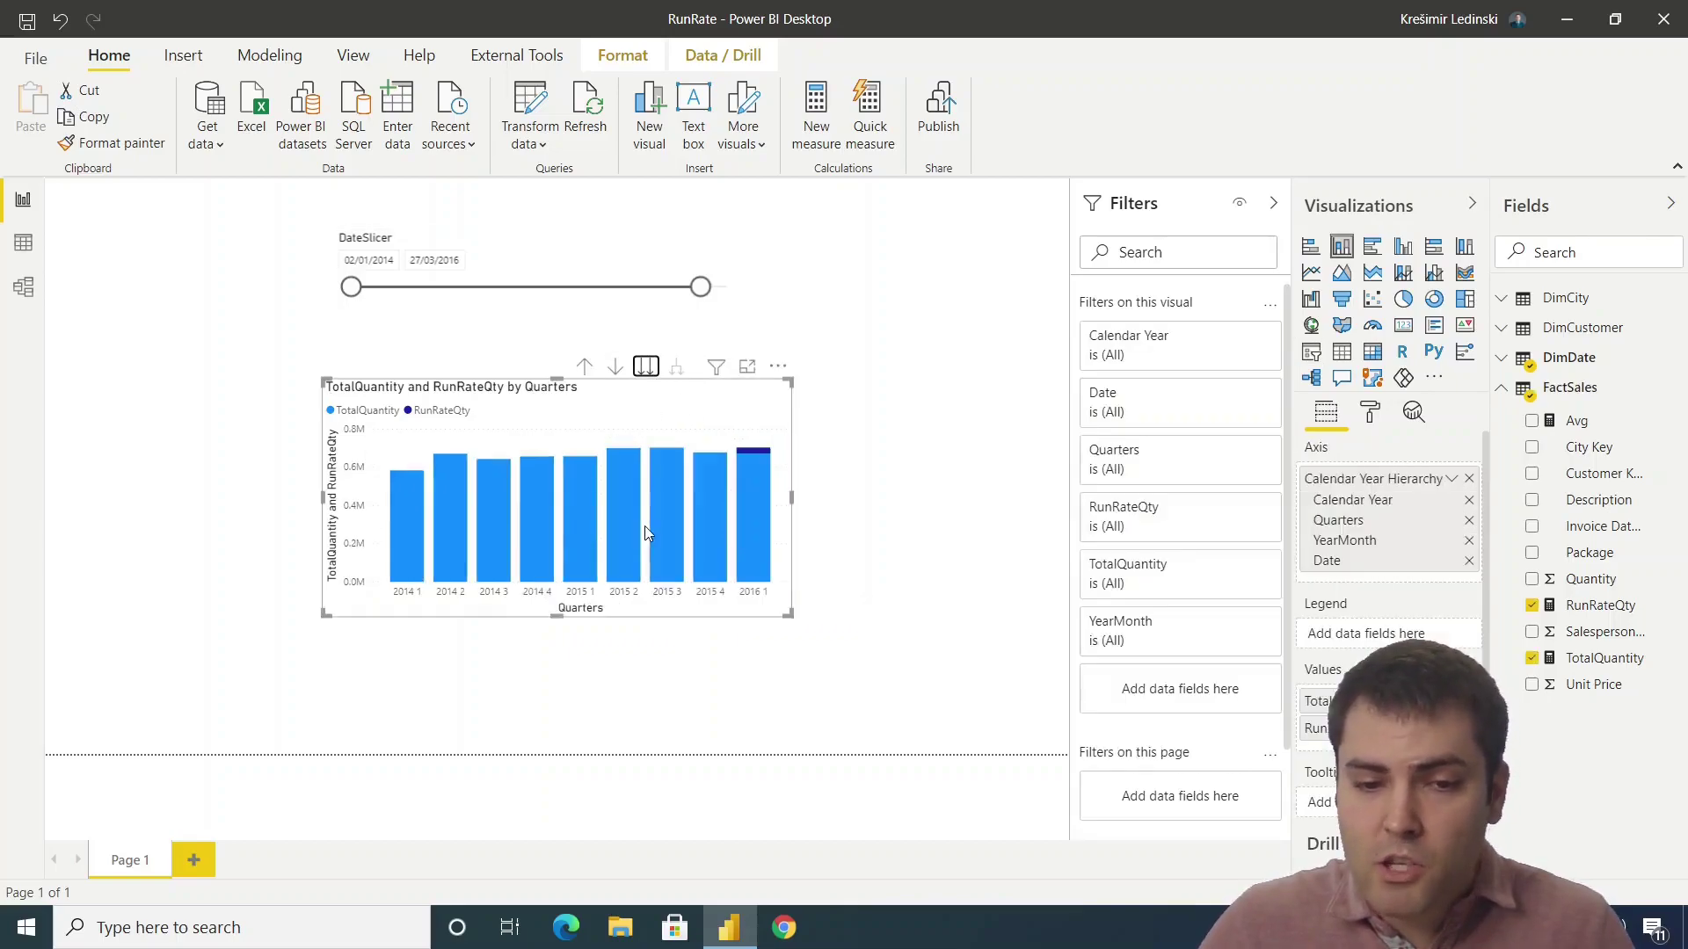
{"action": "left_click", "coordinate": [647, 366]}
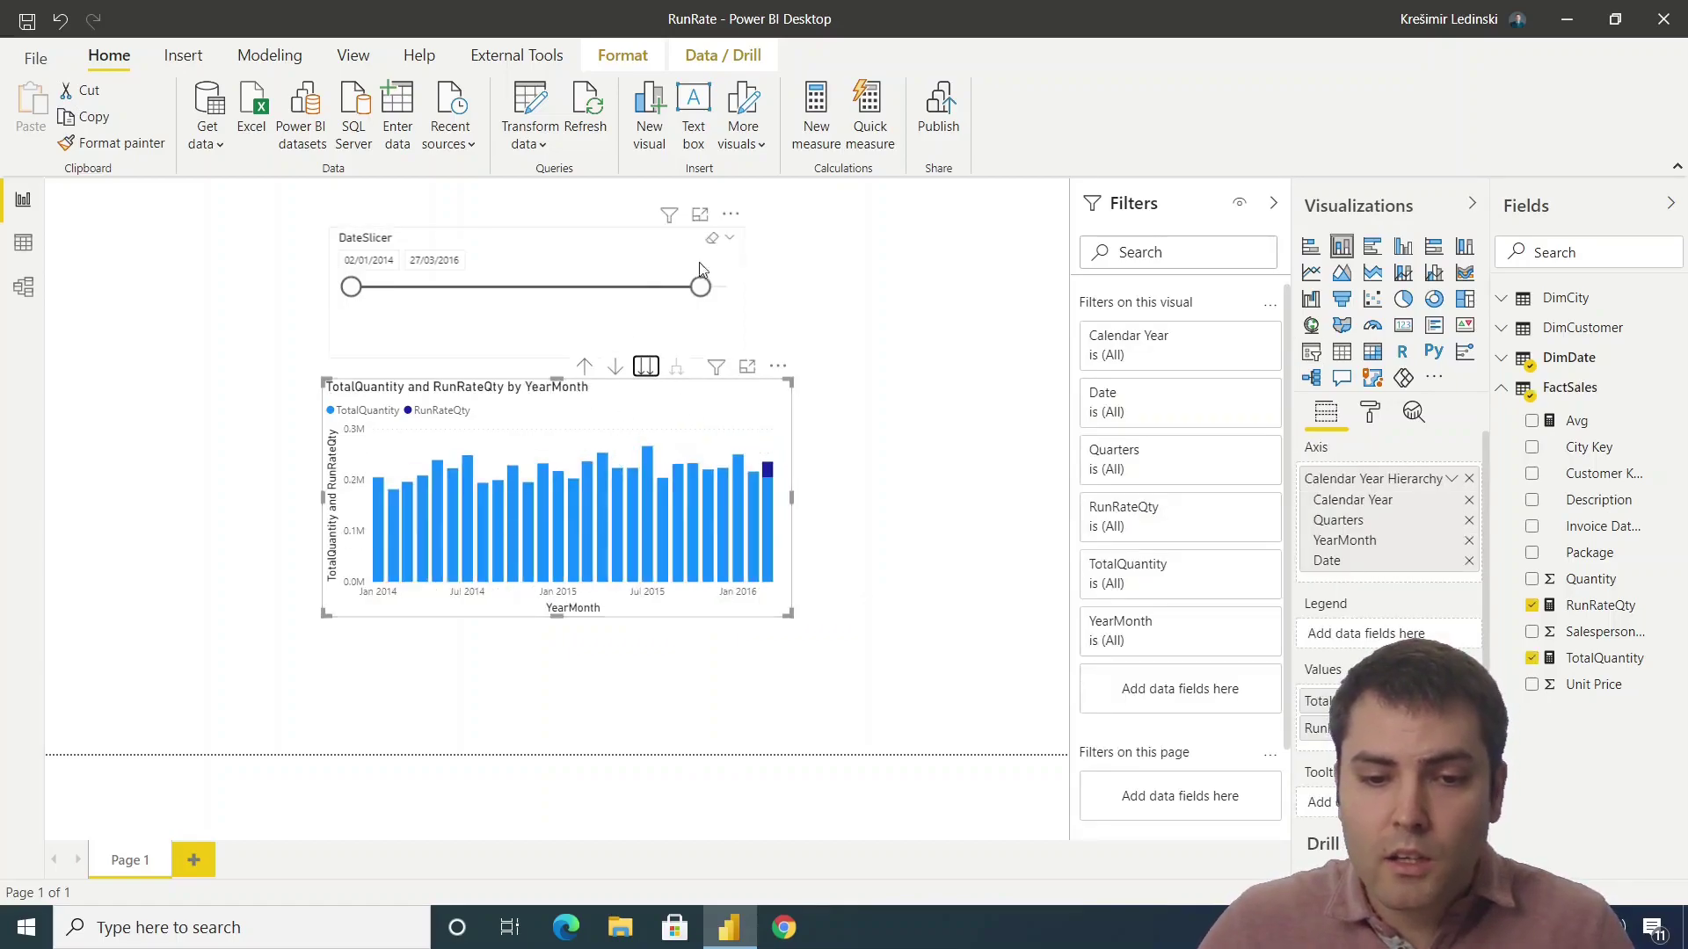
{"action": "left_click_drag", "start_coordinate": [701, 287], "coordinate": [651, 294]}
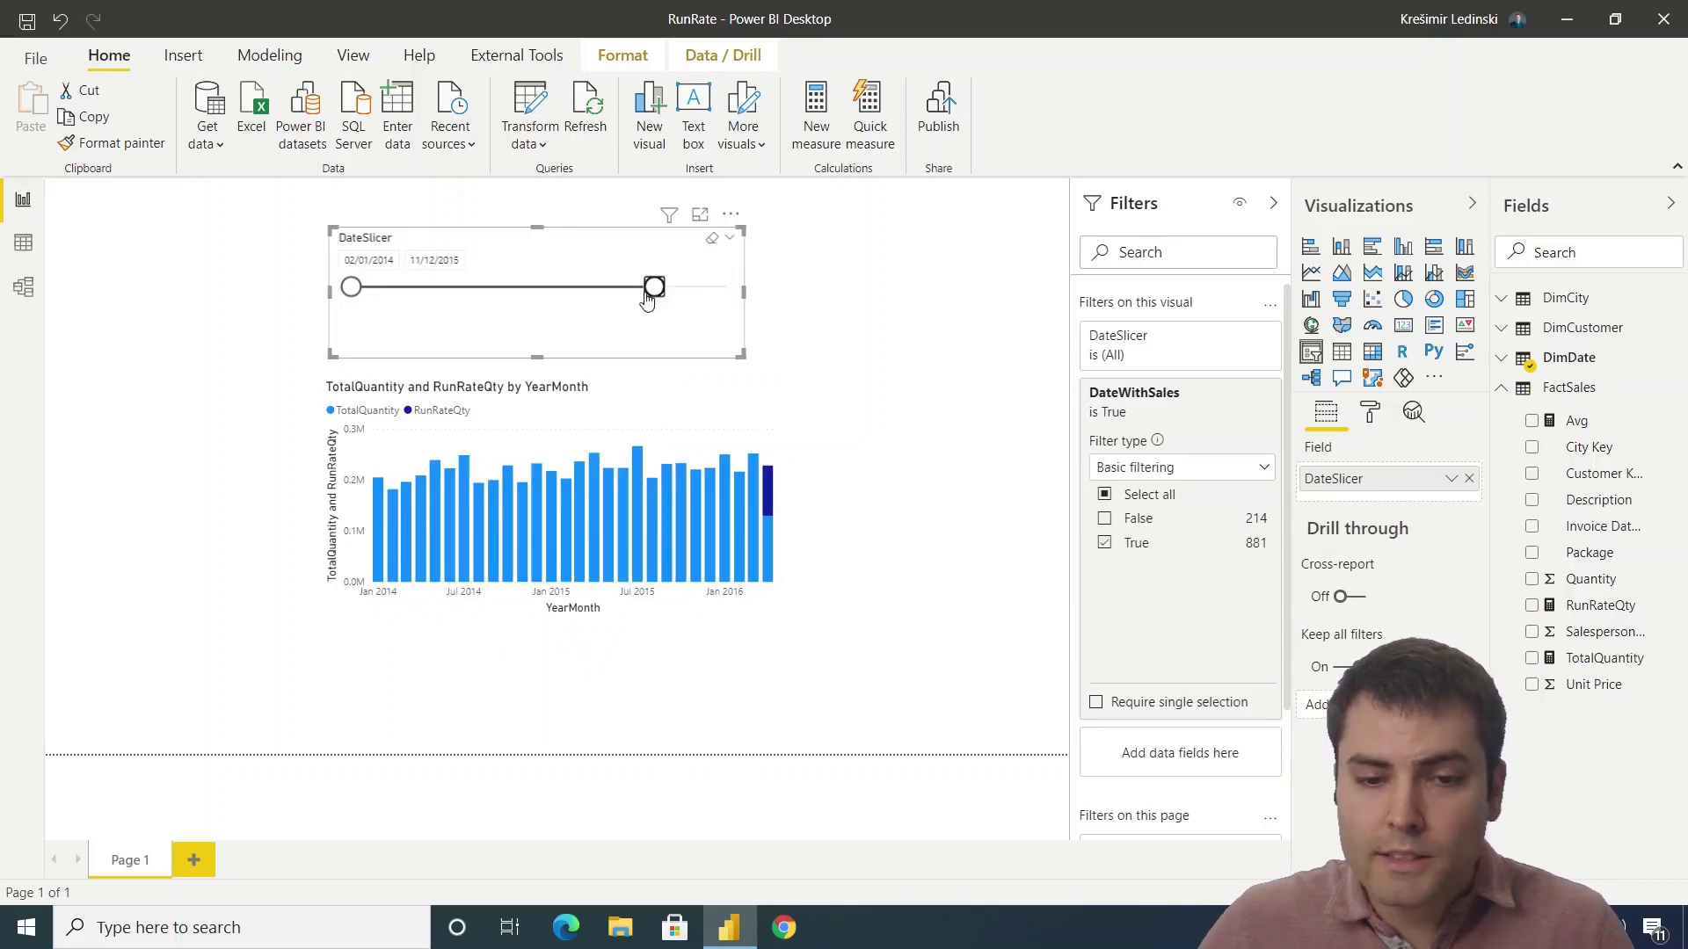
{"action": "left_click", "coordinate": [645, 367]}
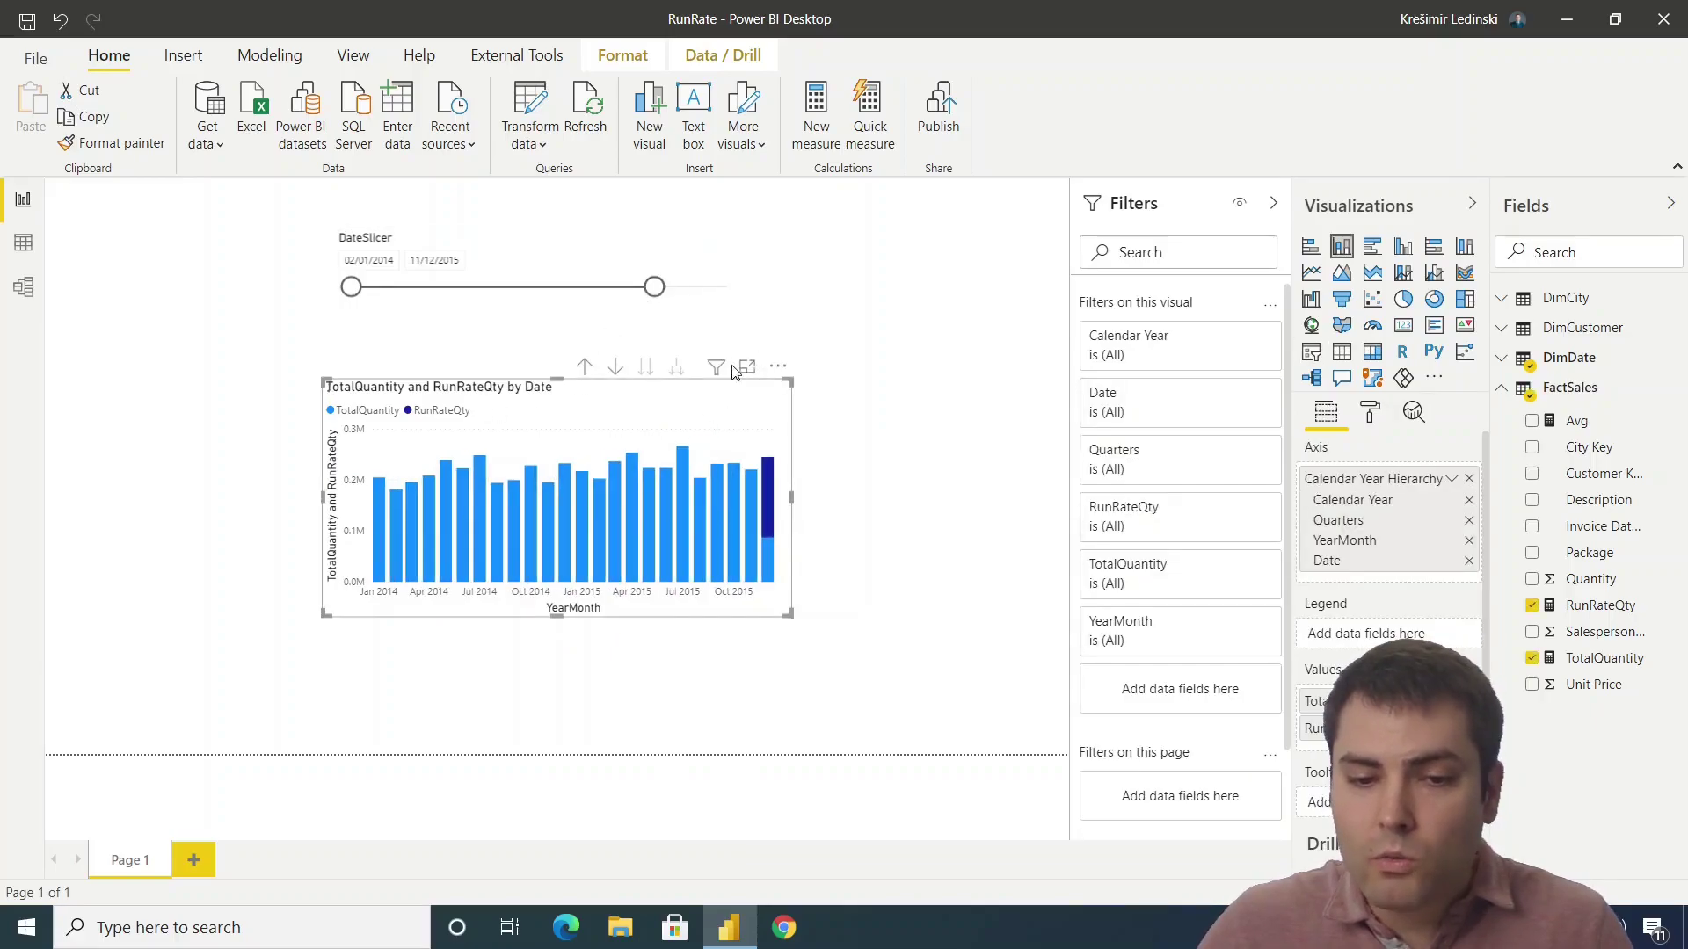